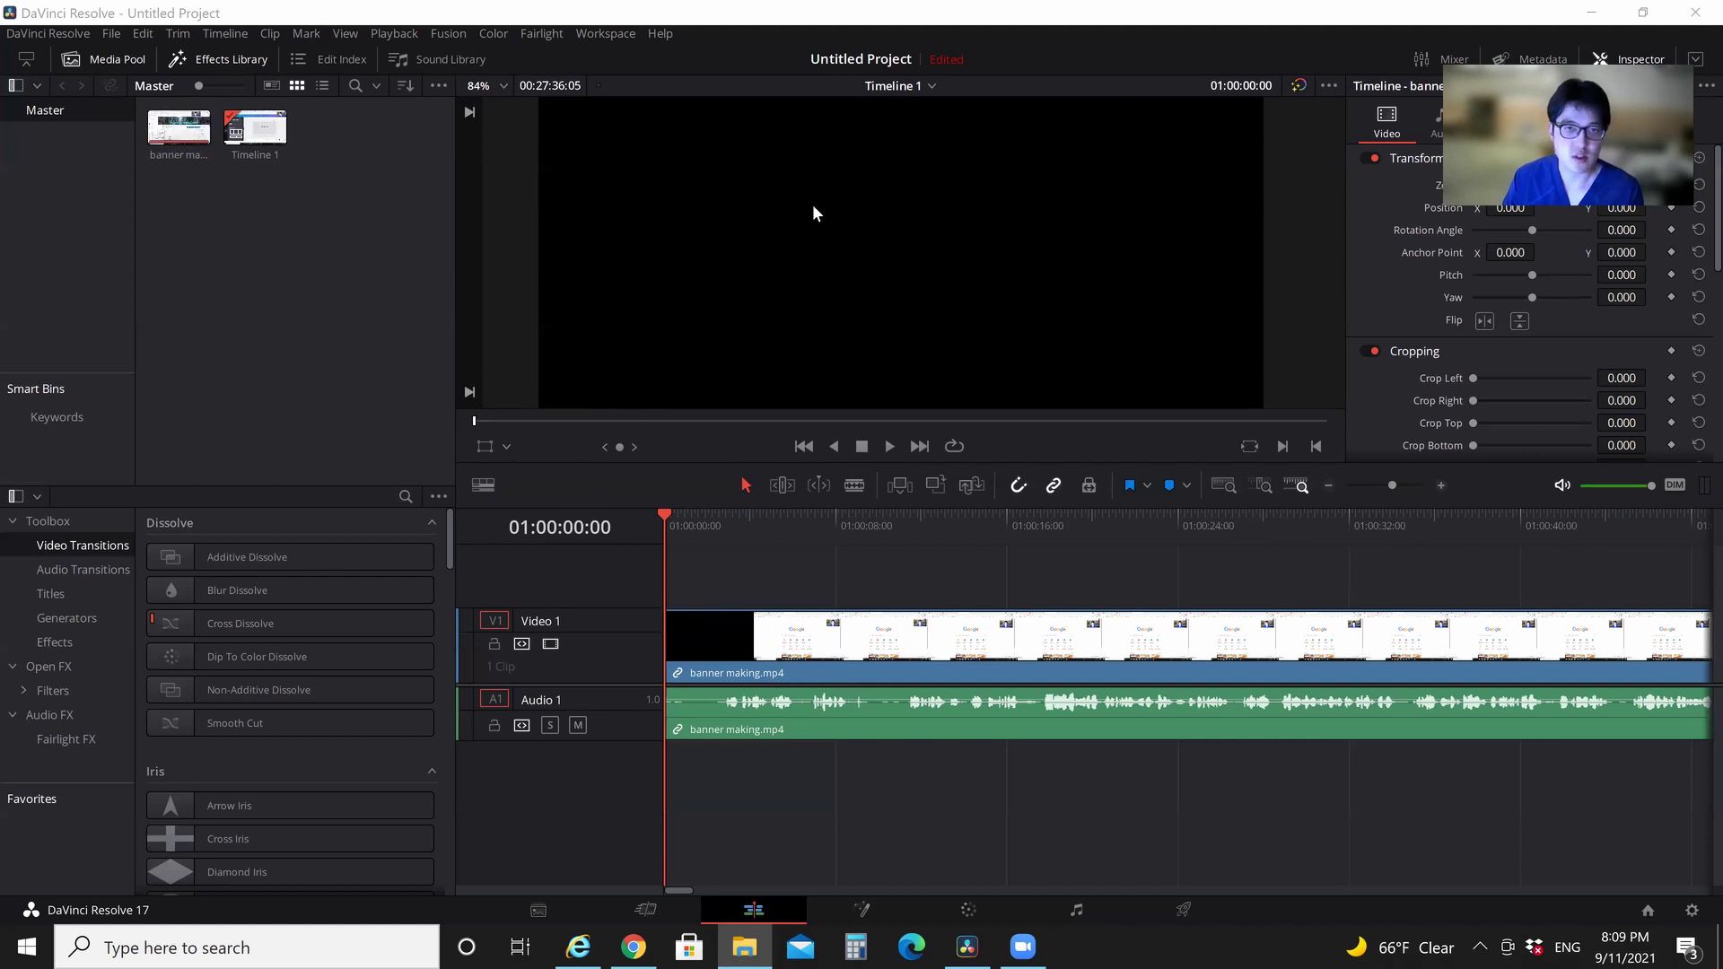
{"action": "left_click", "coordinate": [183, 125]}
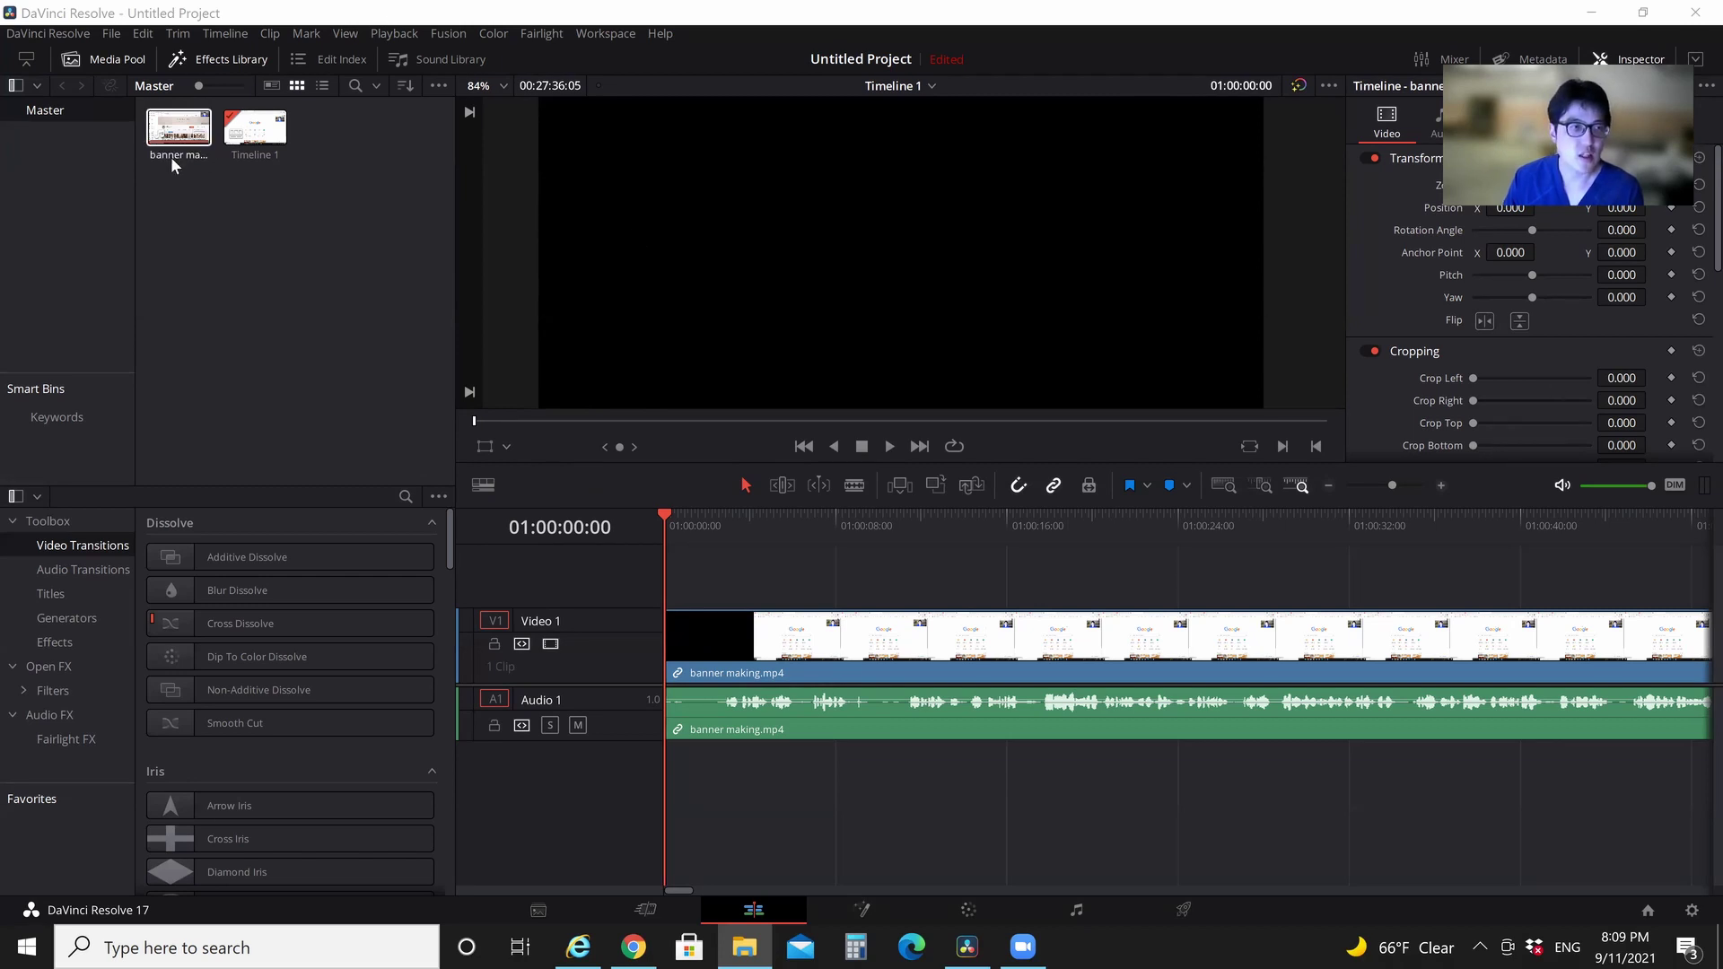
{"action": "left_click", "coordinate": [345, 316]}
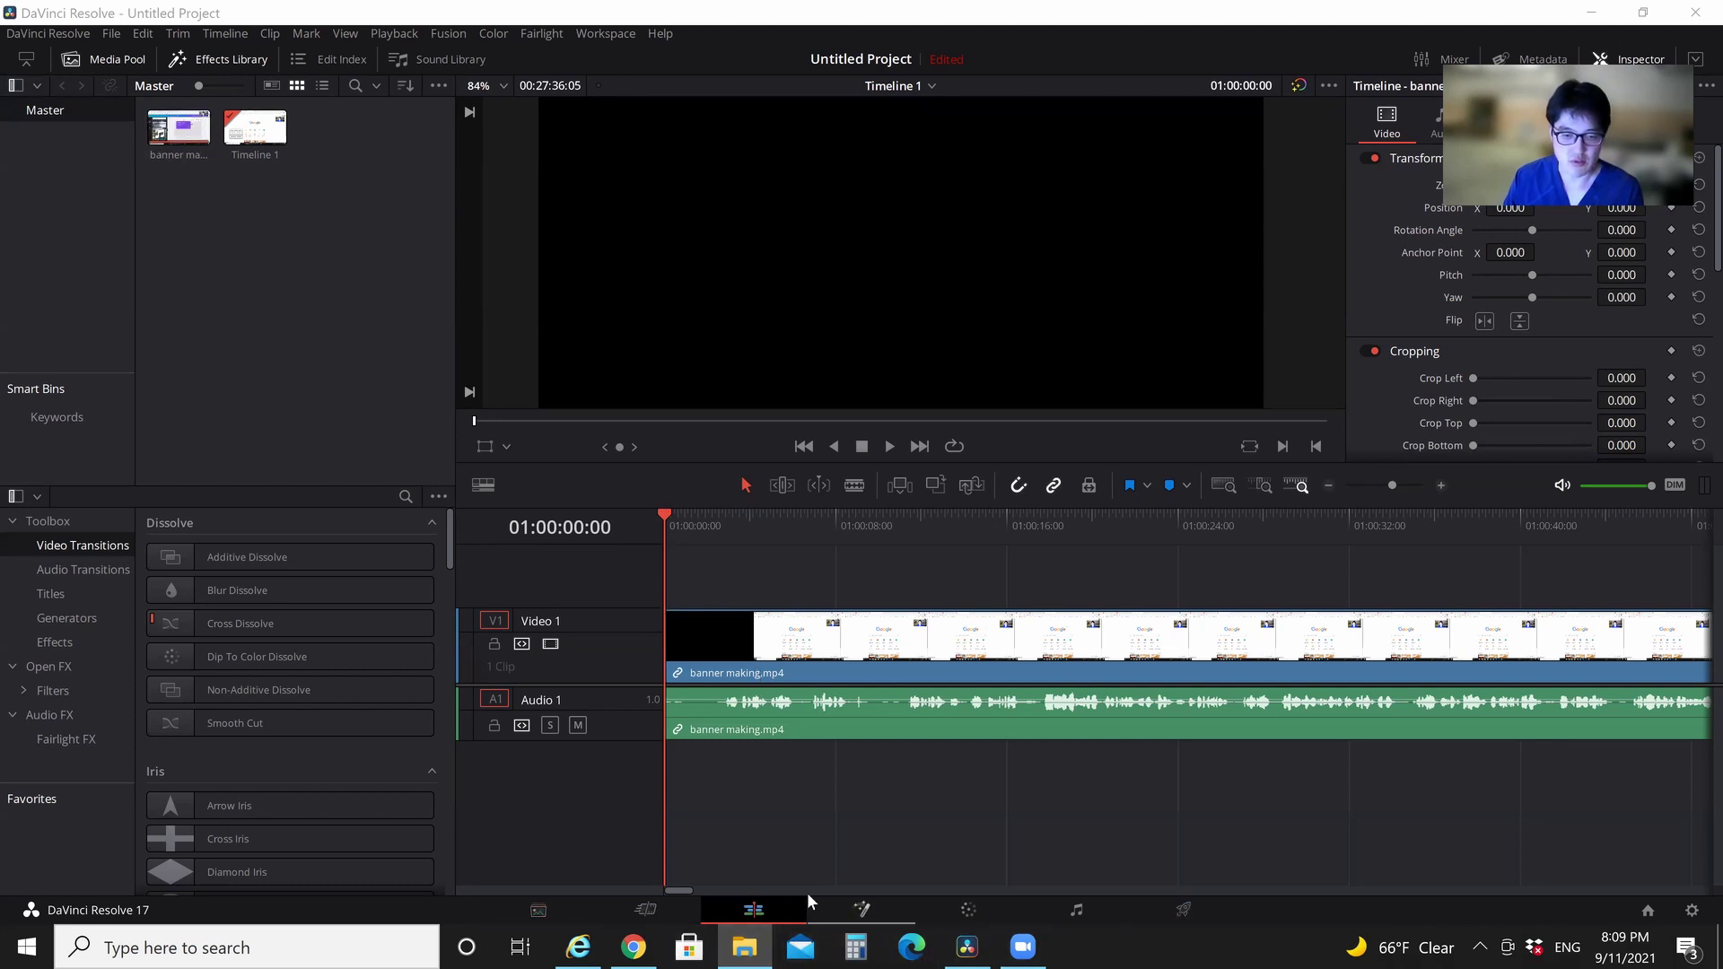
{"action": "left_click", "coordinate": [647, 910]}
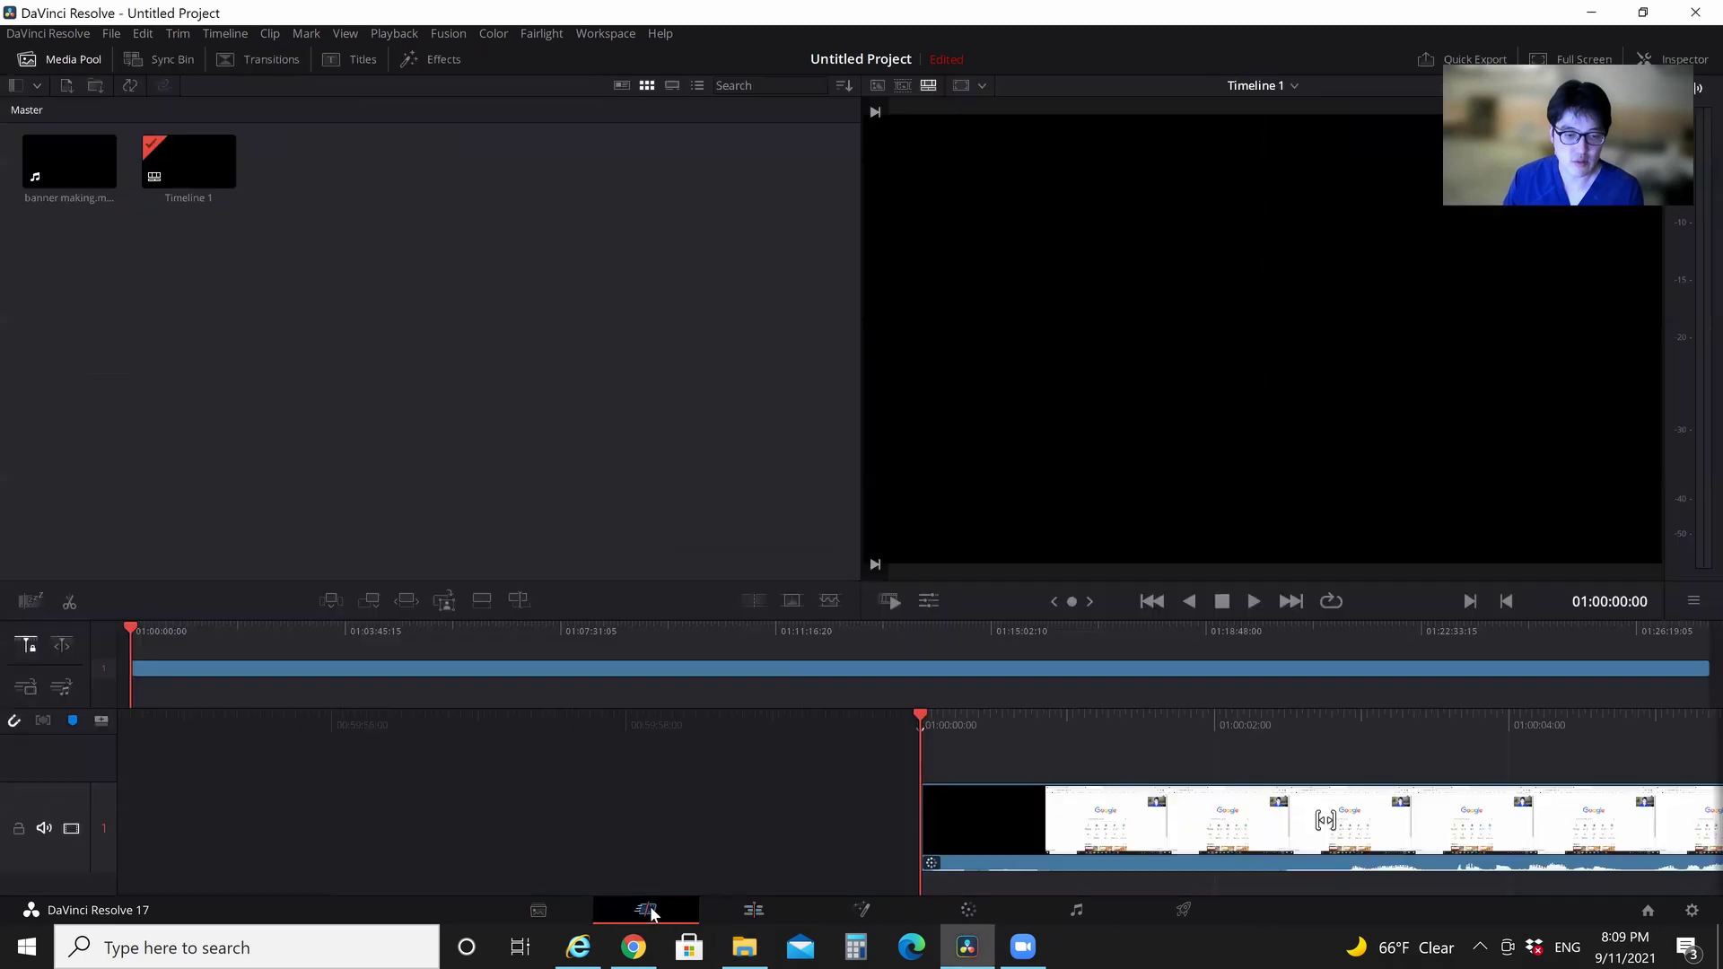
{"action": "left_click", "coordinate": [747, 912]}
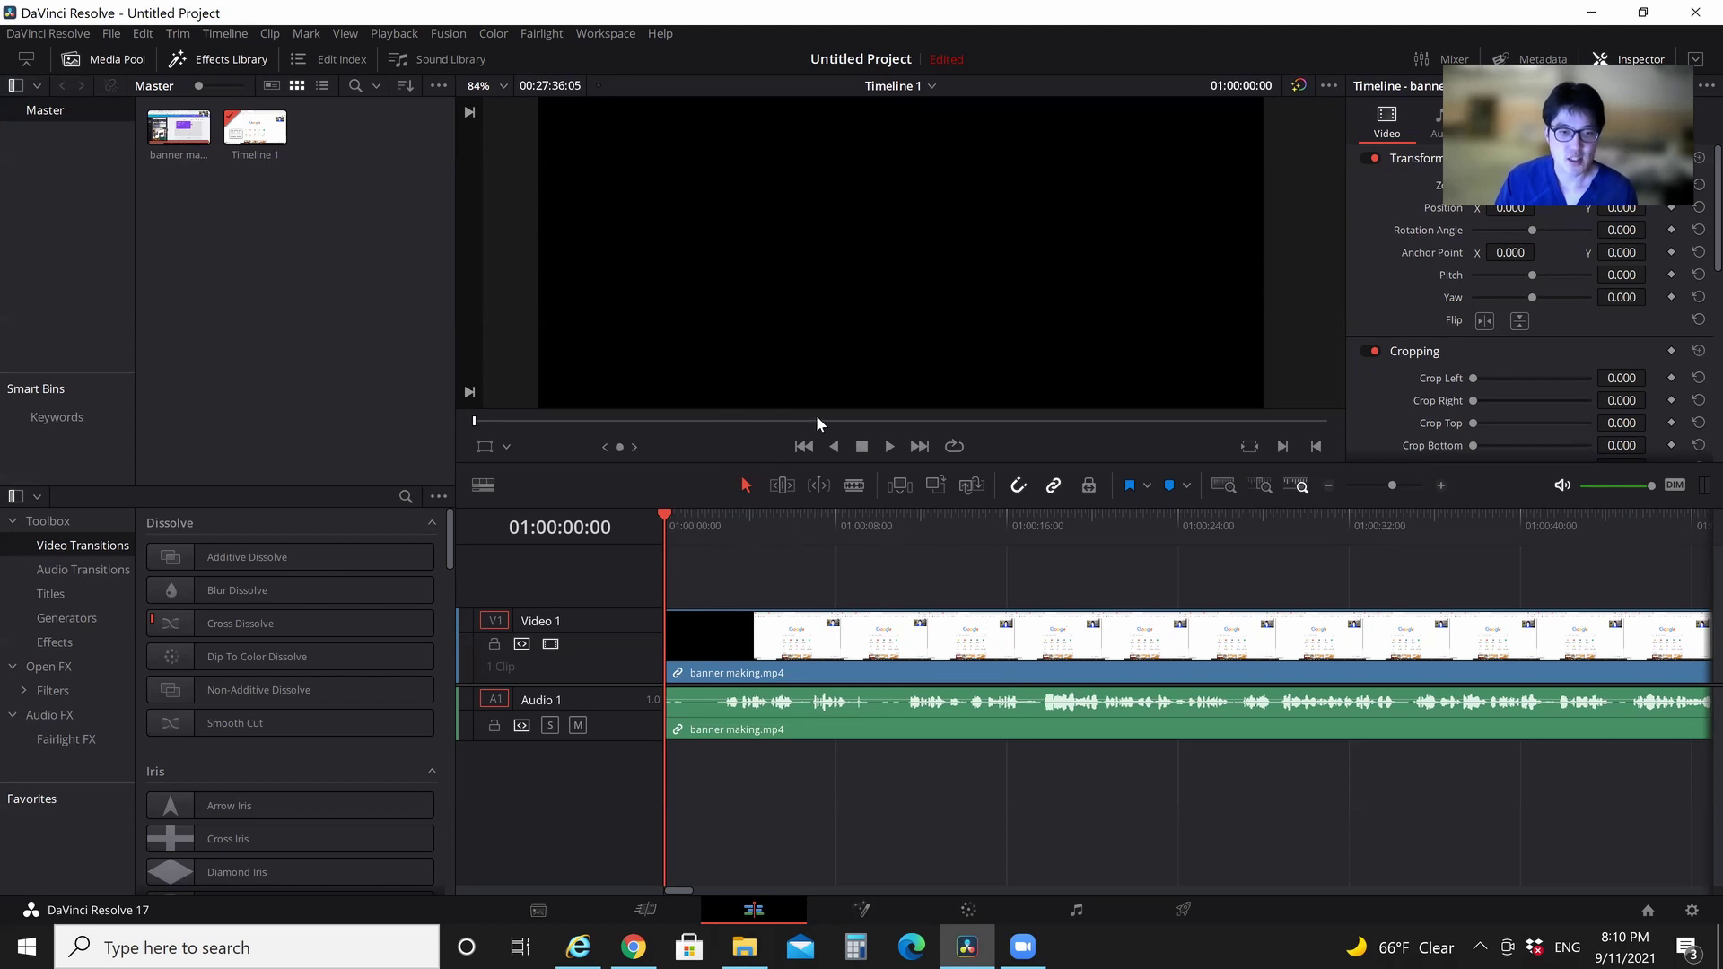
Play the timeline and scrub back near the start to review the recording's opening
{"action": "key", "text": "space"}
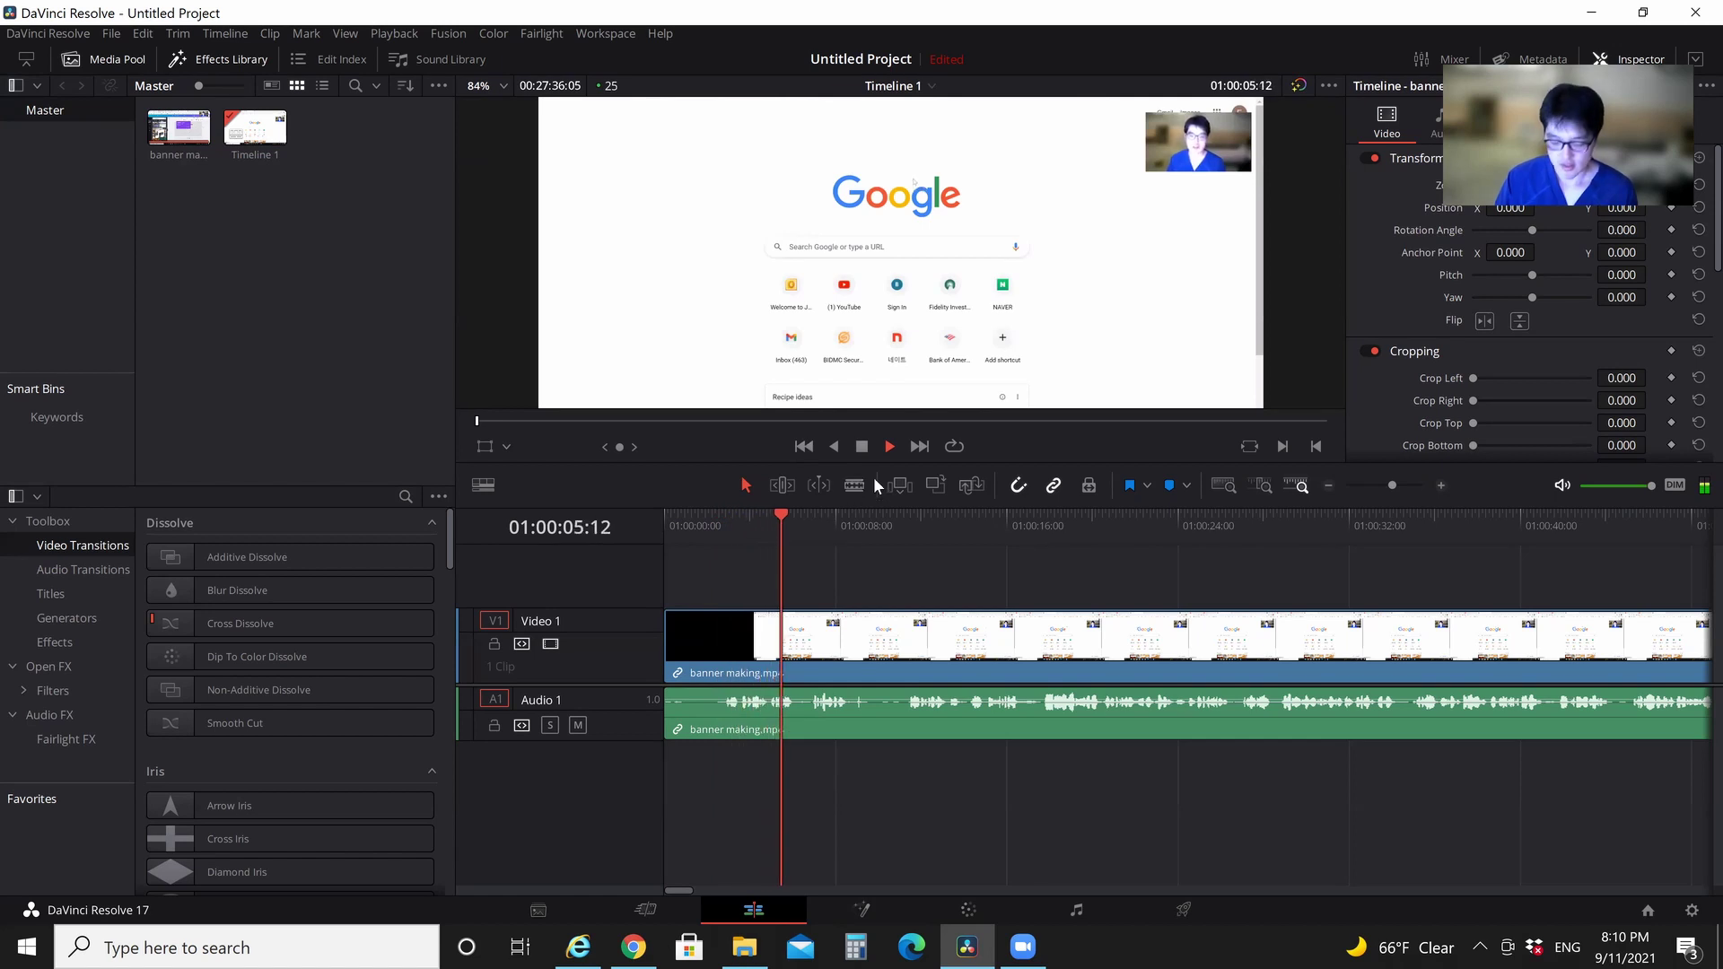
{"action": "key", "text": "XF86AudioLowerVolume"}
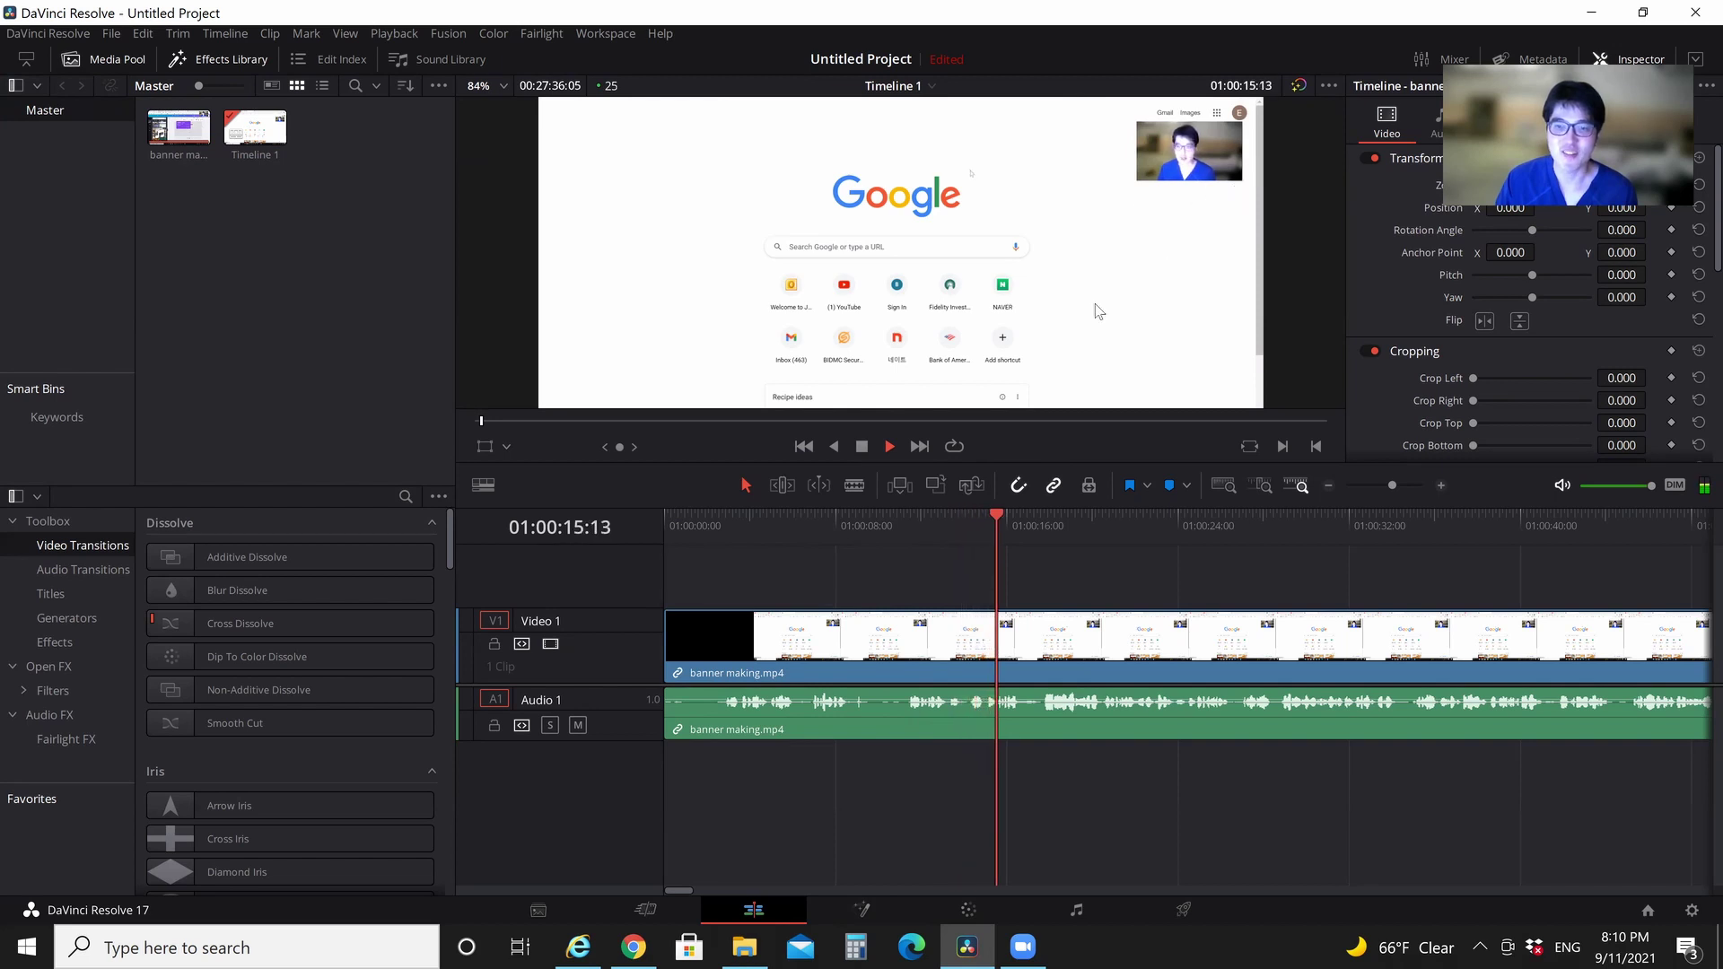
{"action": "left_click", "coordinate": [813, 524]}
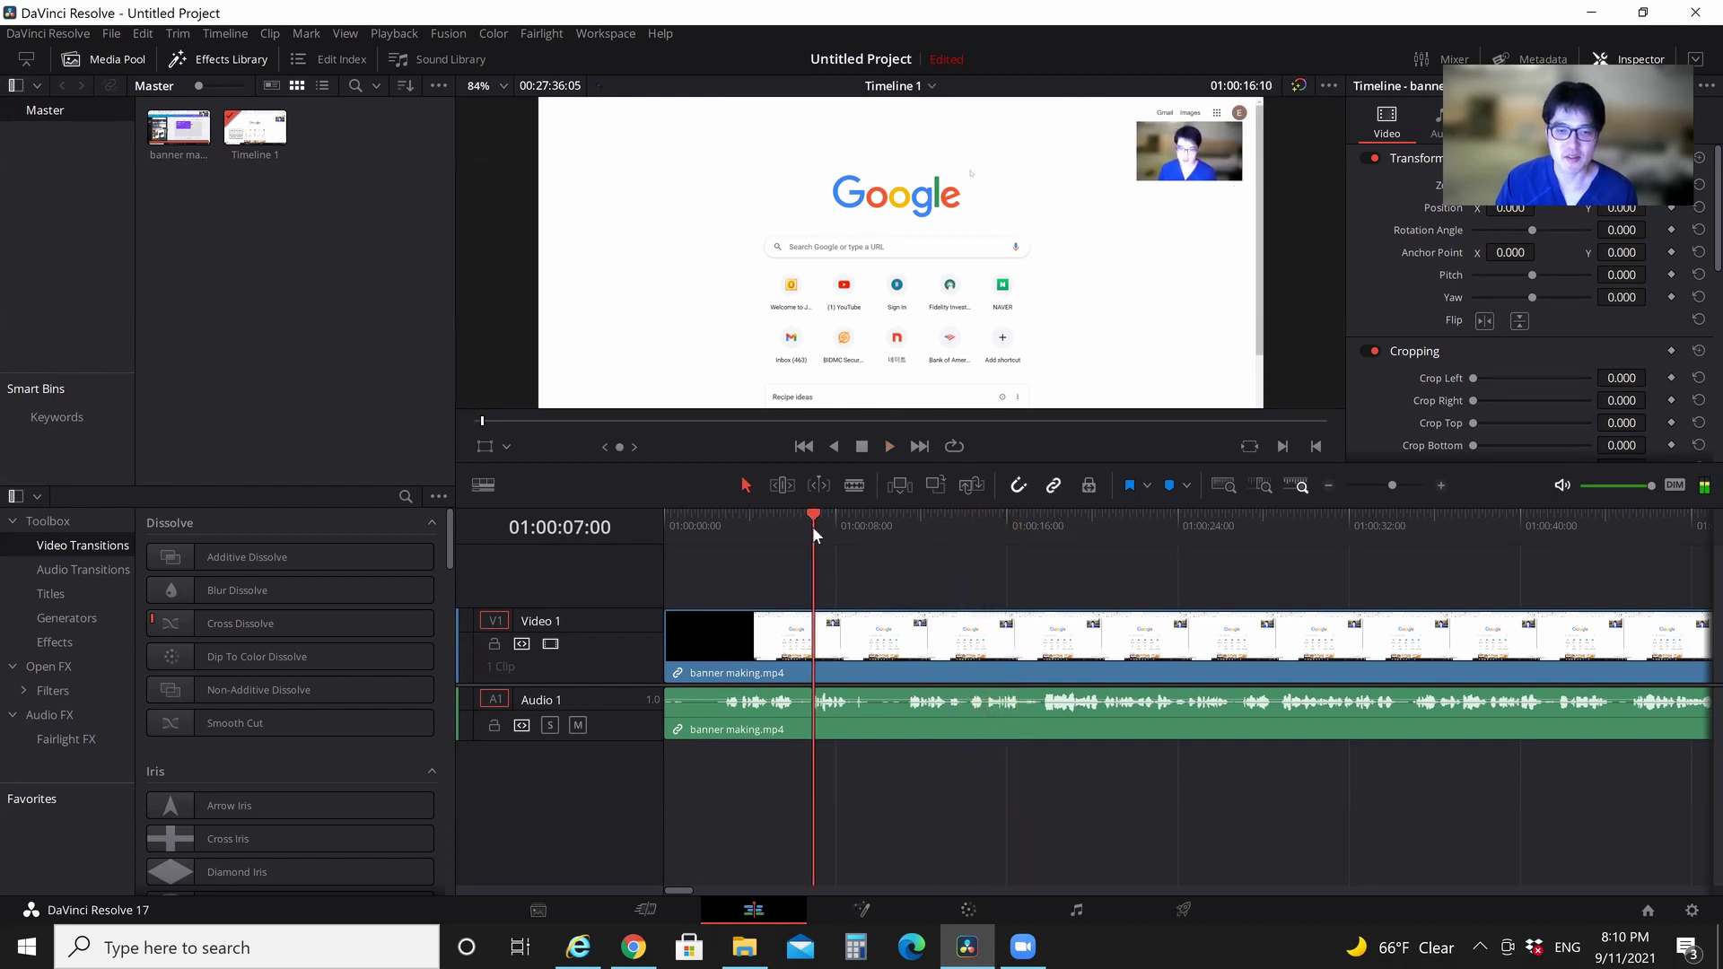
{"action": "mouse_move", "coordinate": [812, 527]}
{"action": "left_mouse_down"}
{"action": "mouse_move", "coordinate": [692, 532]}
{"action": "mouse_move", "coordinate": [715, 528]}
{"action": "left_mouse_up"}
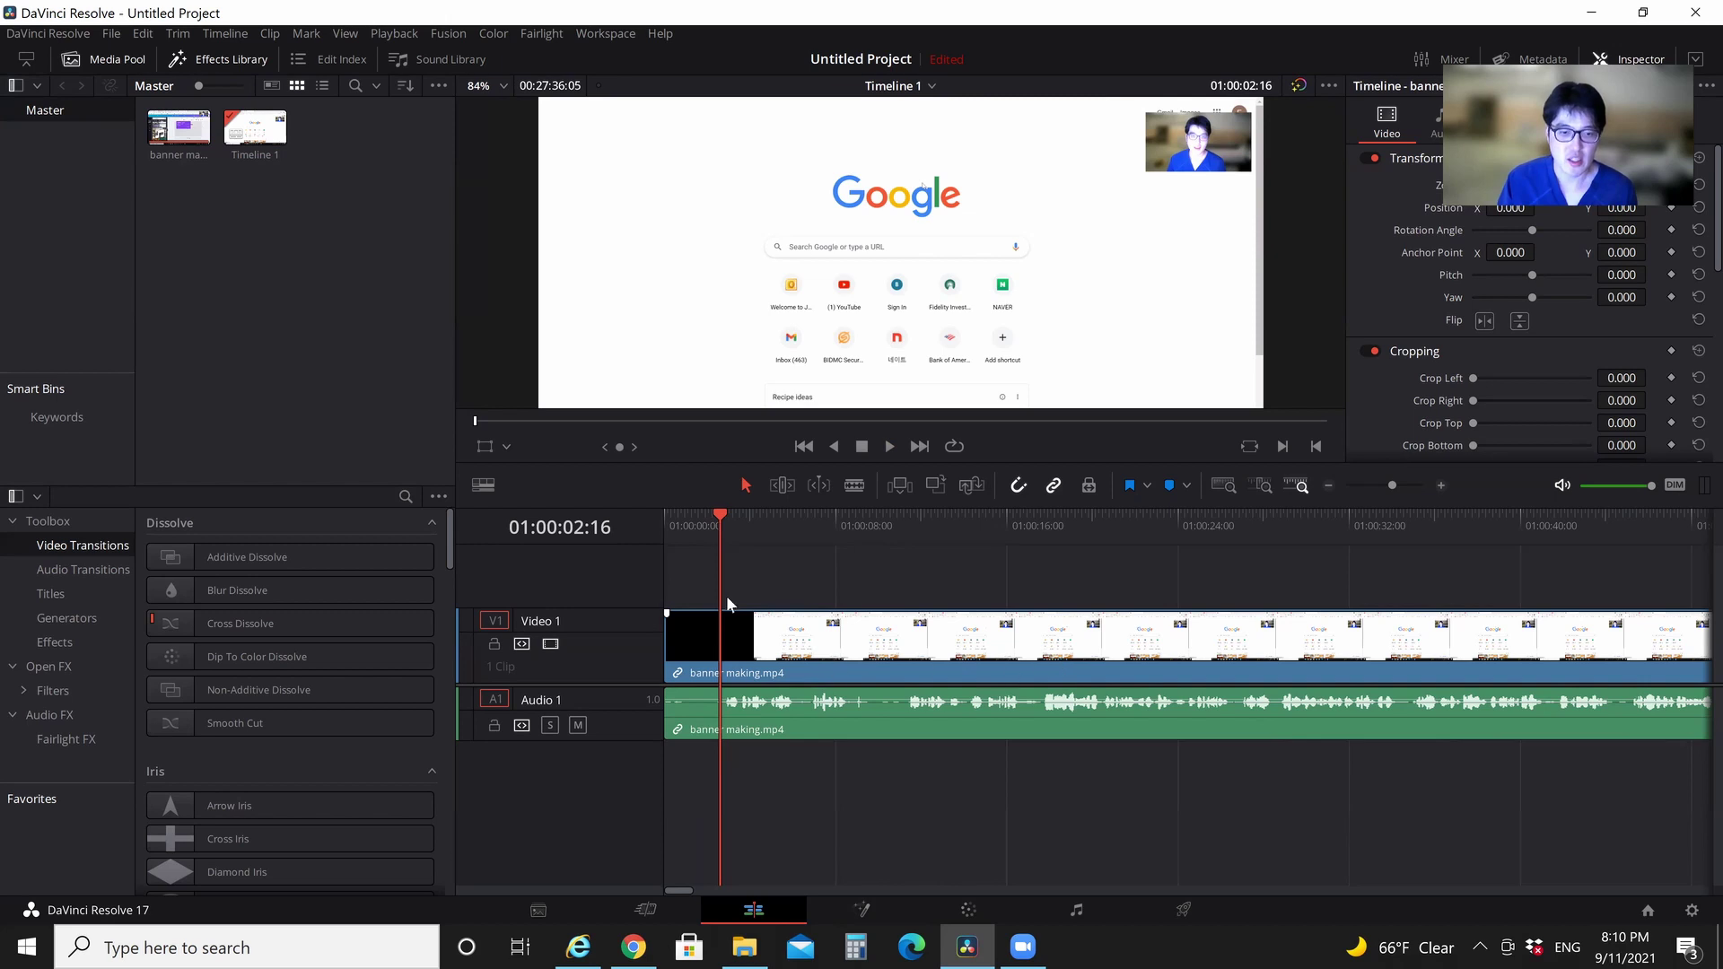
{"action": "left_click", "coordinate": [680, 647]}
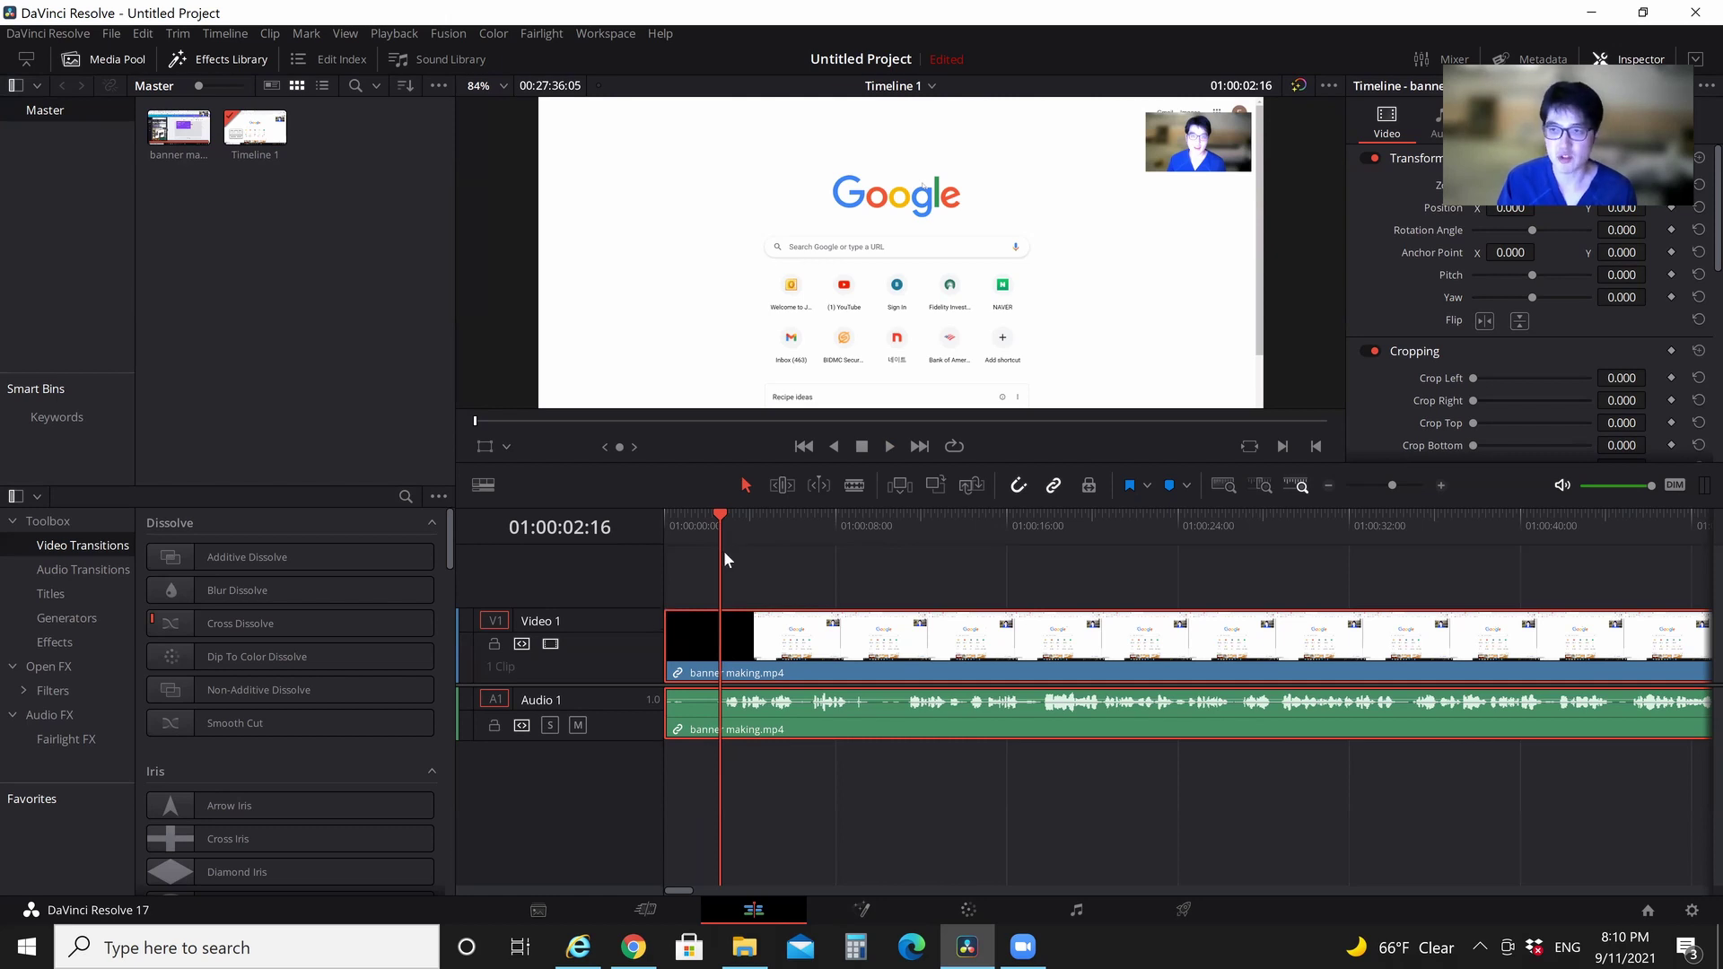
Replay from the timeline start and park the playhead at 01:00:10:21
{"action": "left_click_drag", "start_coordinate": [721, 555], "coordinate": [664, 563]}
{"action": "key", "text": "space"}
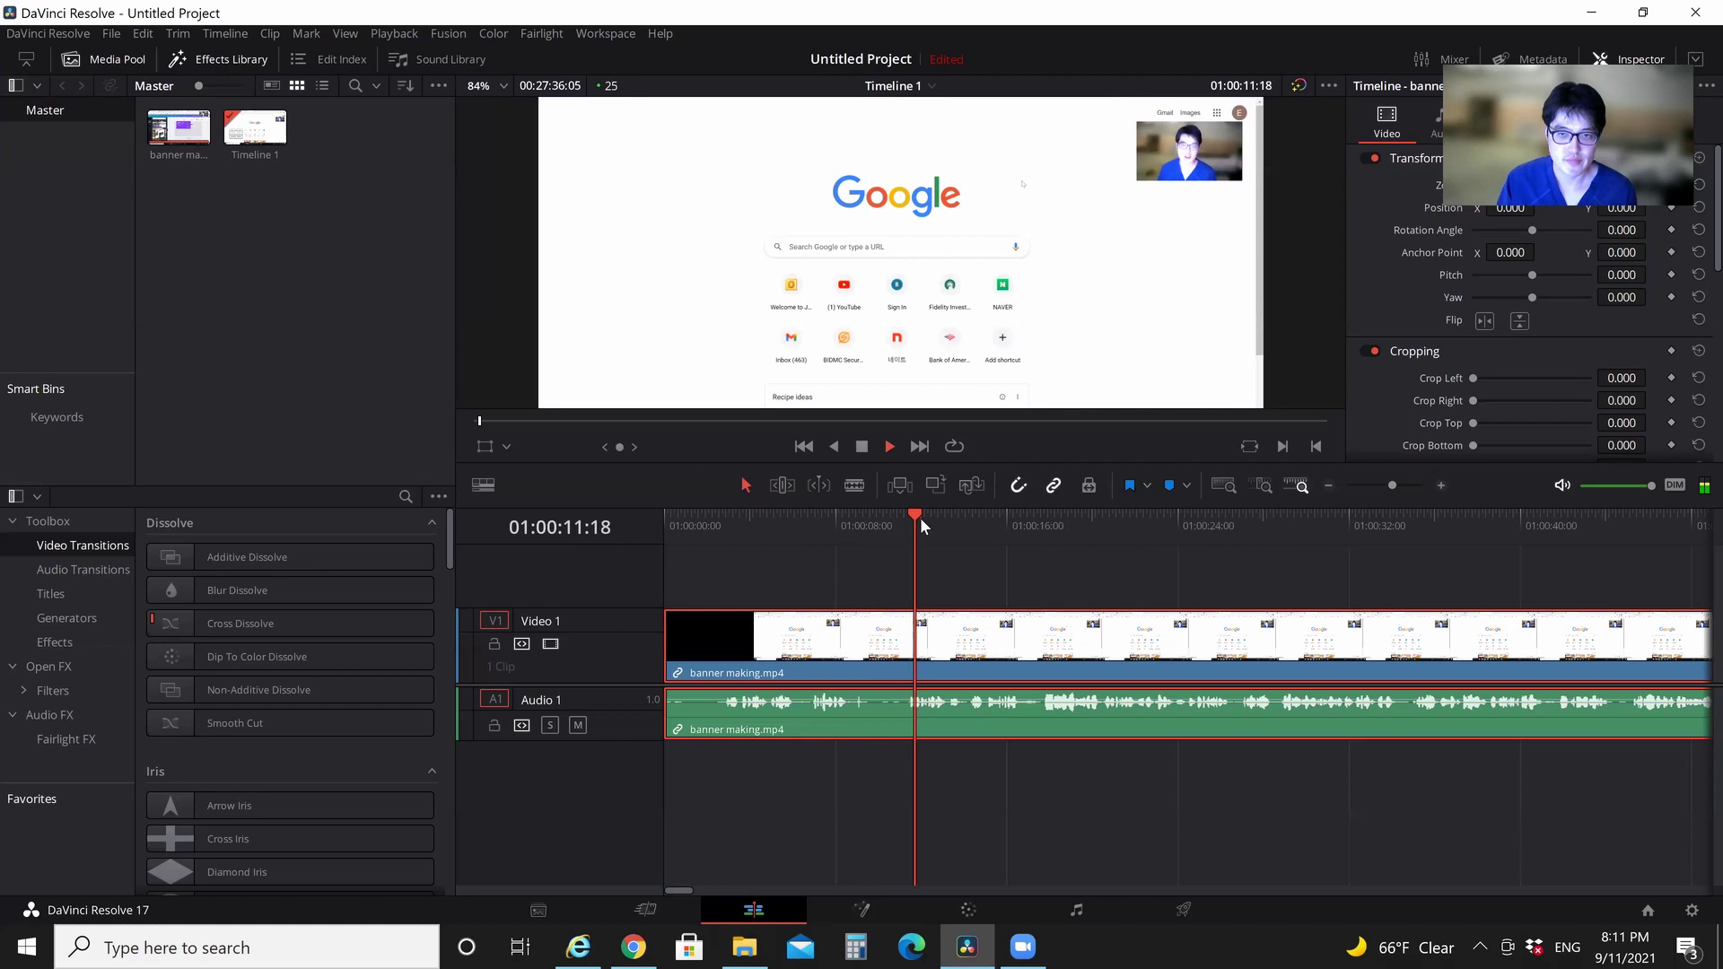
{"action": "left_click", "coordinate": [893, 518]}
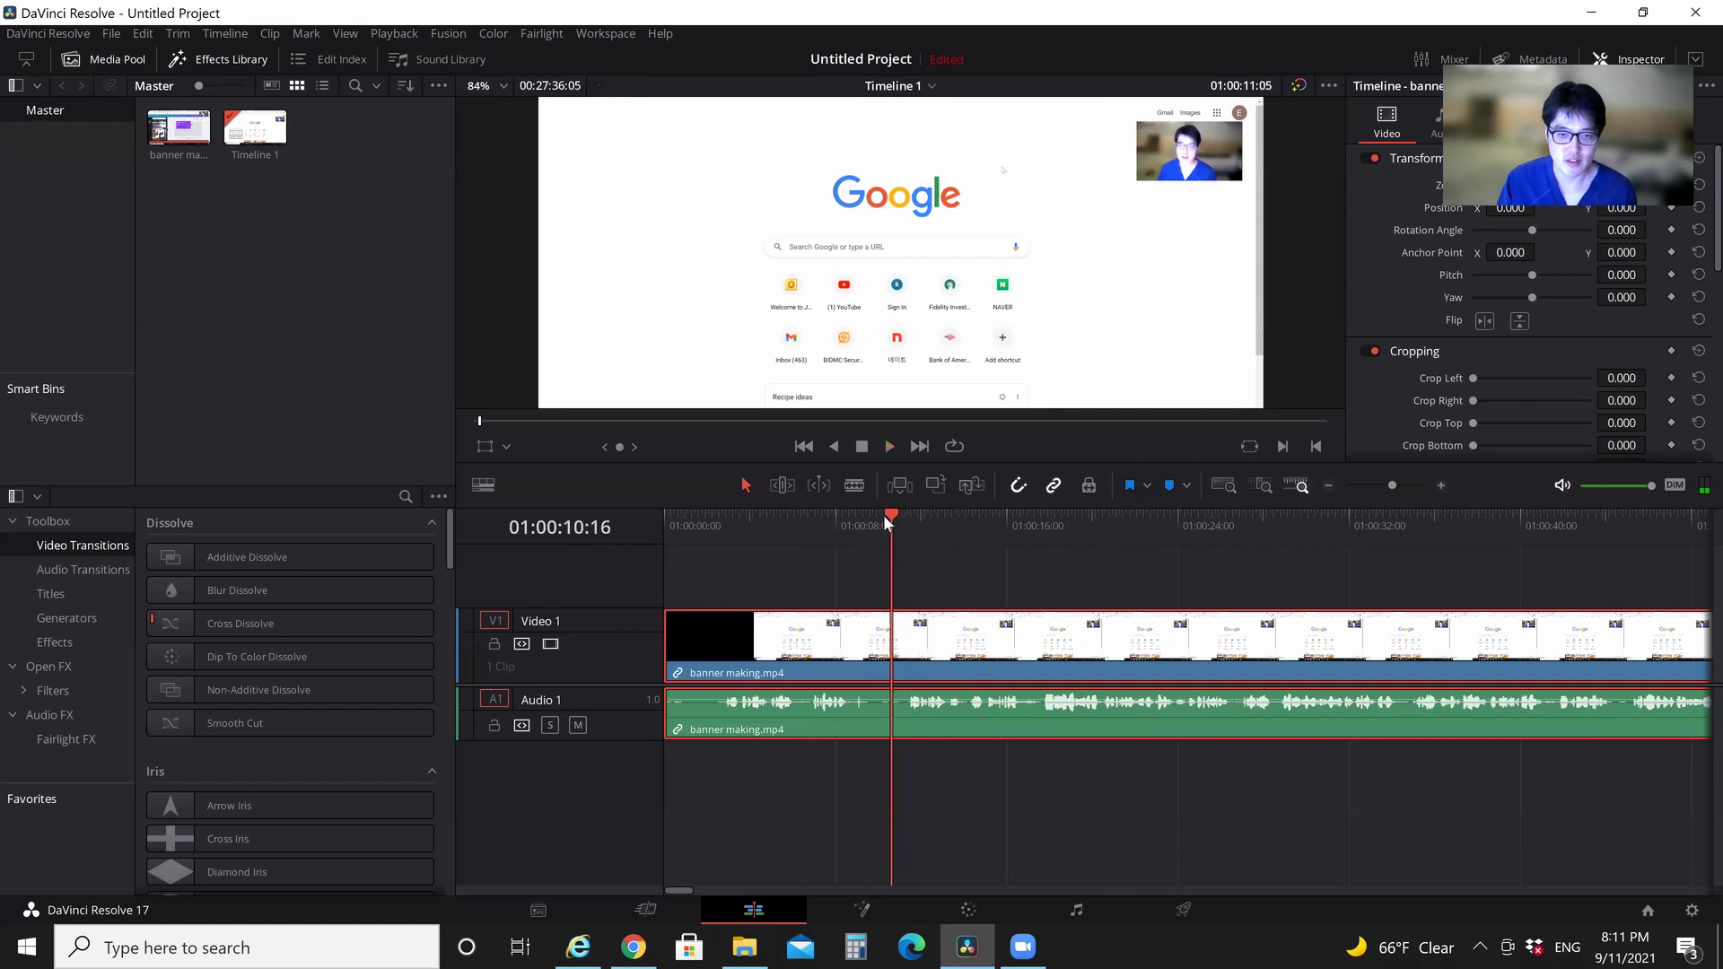
{"action": "left_click", "coordinate": [901, 512]}
{"action": "left_click_drag", "start_coordinate": [903, 515], "coordinate": [887, 520]}
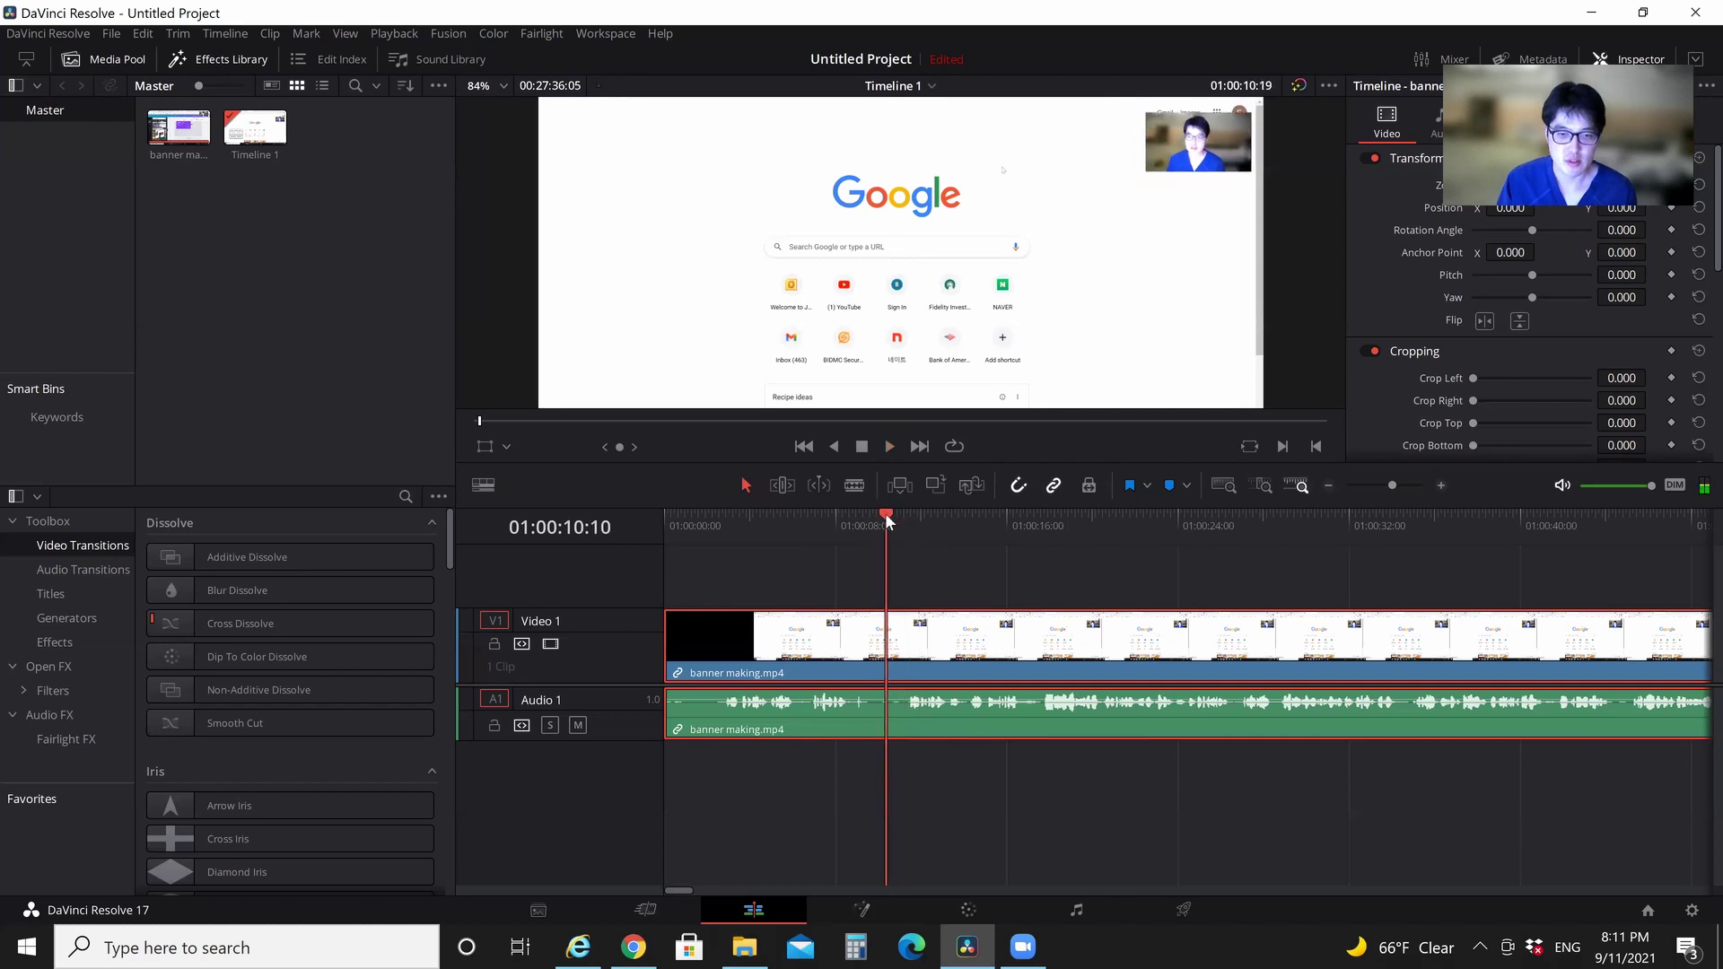
{"action": "key", "text": "space"}
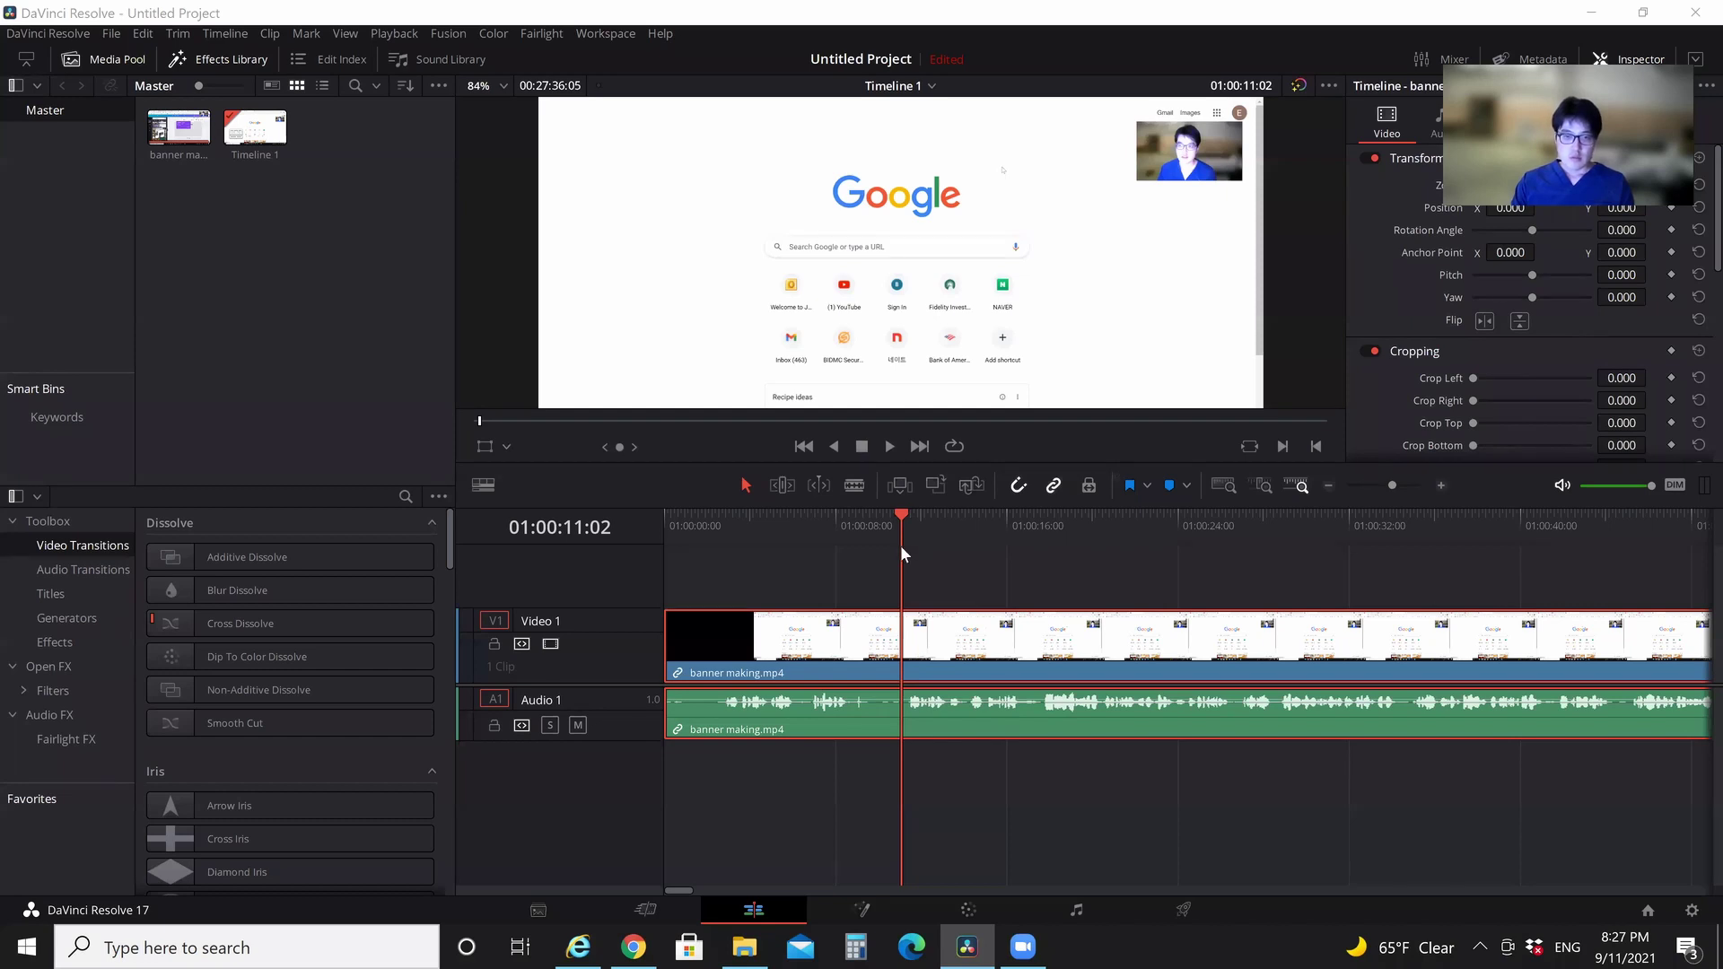
{"action": "left_click_drag", "start_coordinate": [897, 544], "coordinate": [898, 552]}
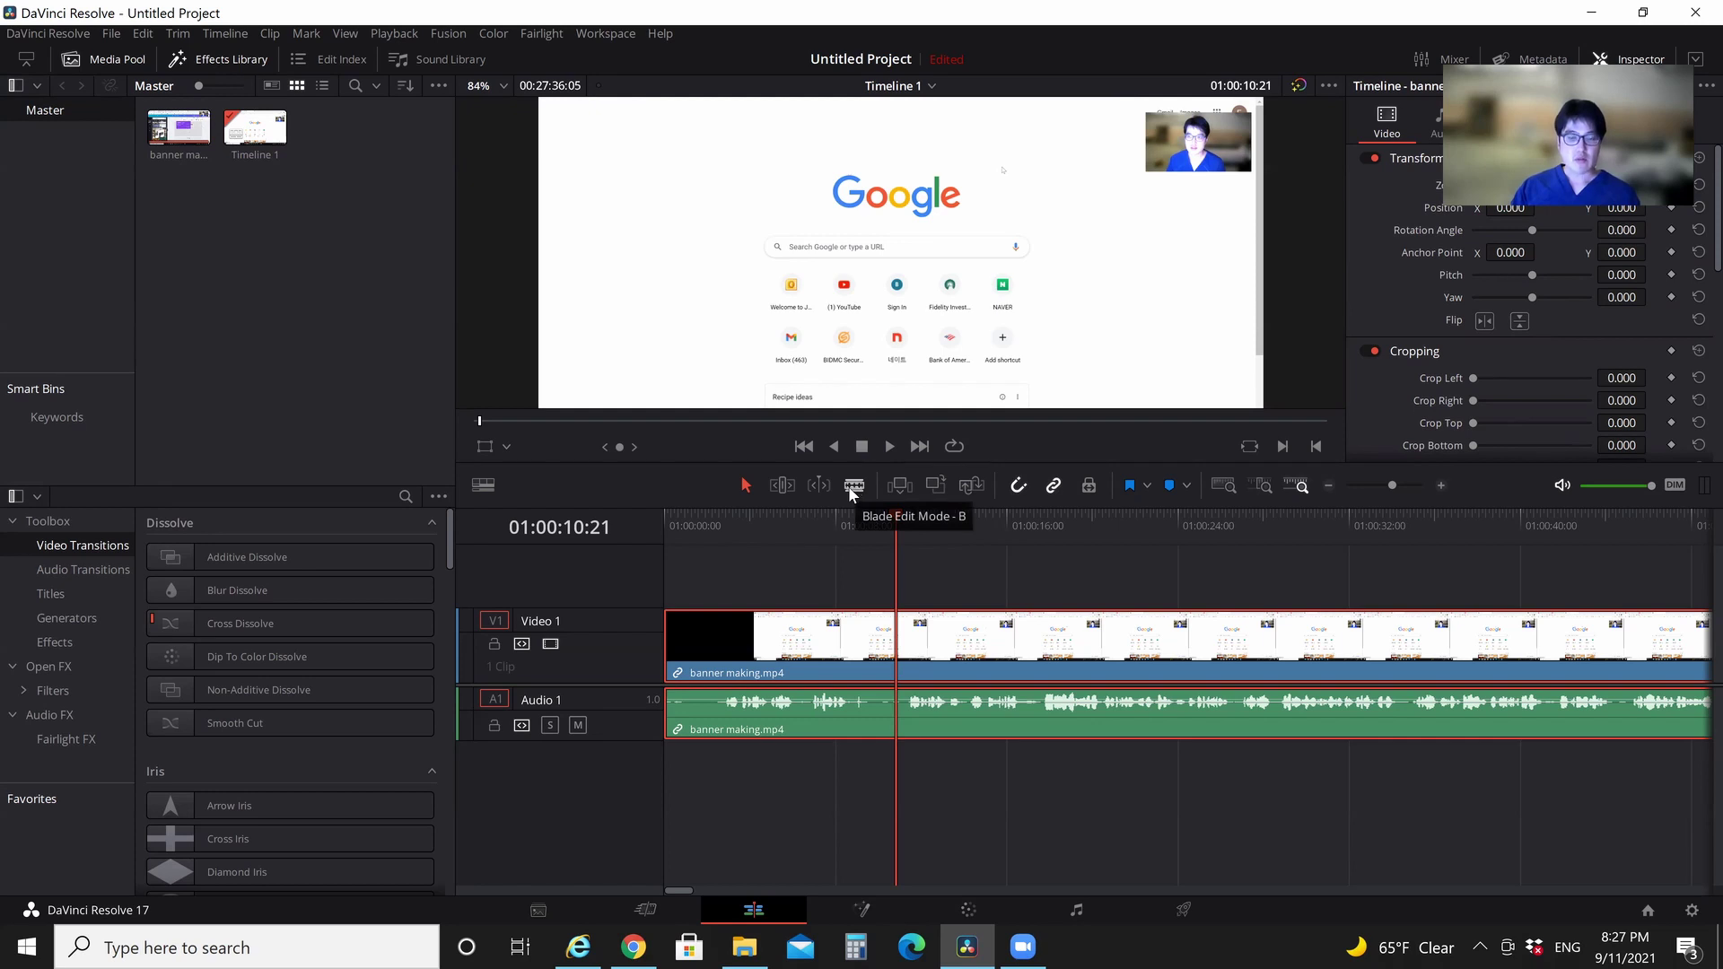
Blade the clip at 01:00:10:21 and ripple-delete the opening part
{"action": "left_click", "coordinate": [852, 486]}
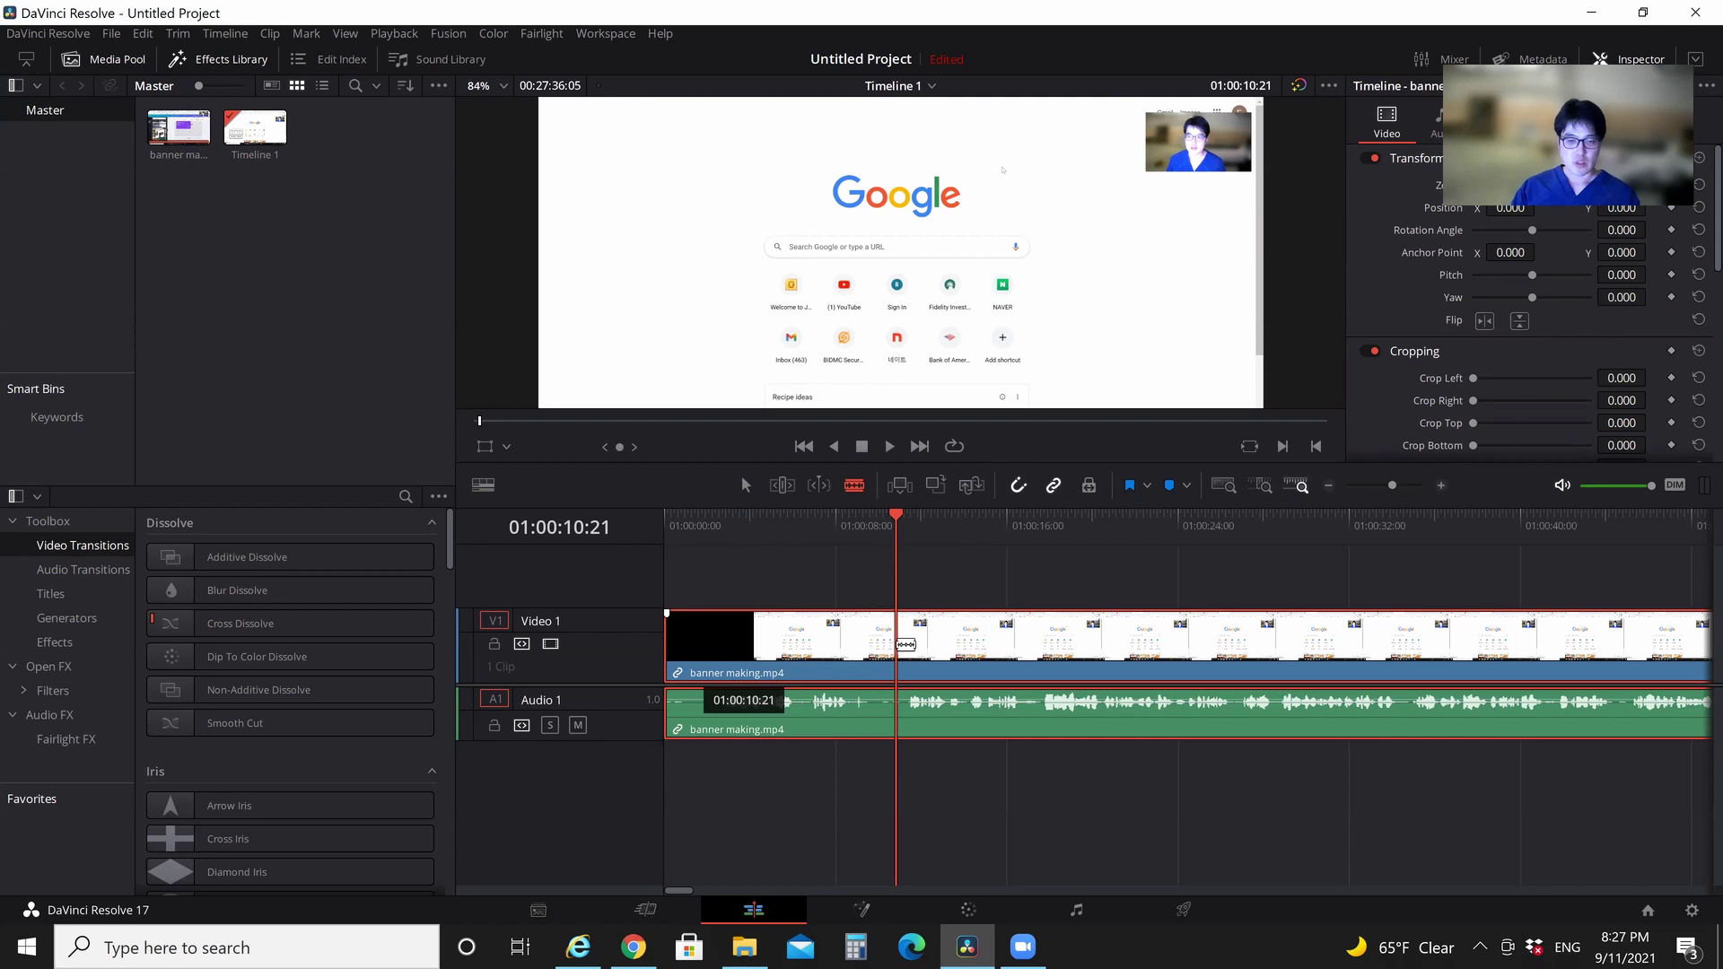
{"action": "left_click", "coordinate": [904, 646]}
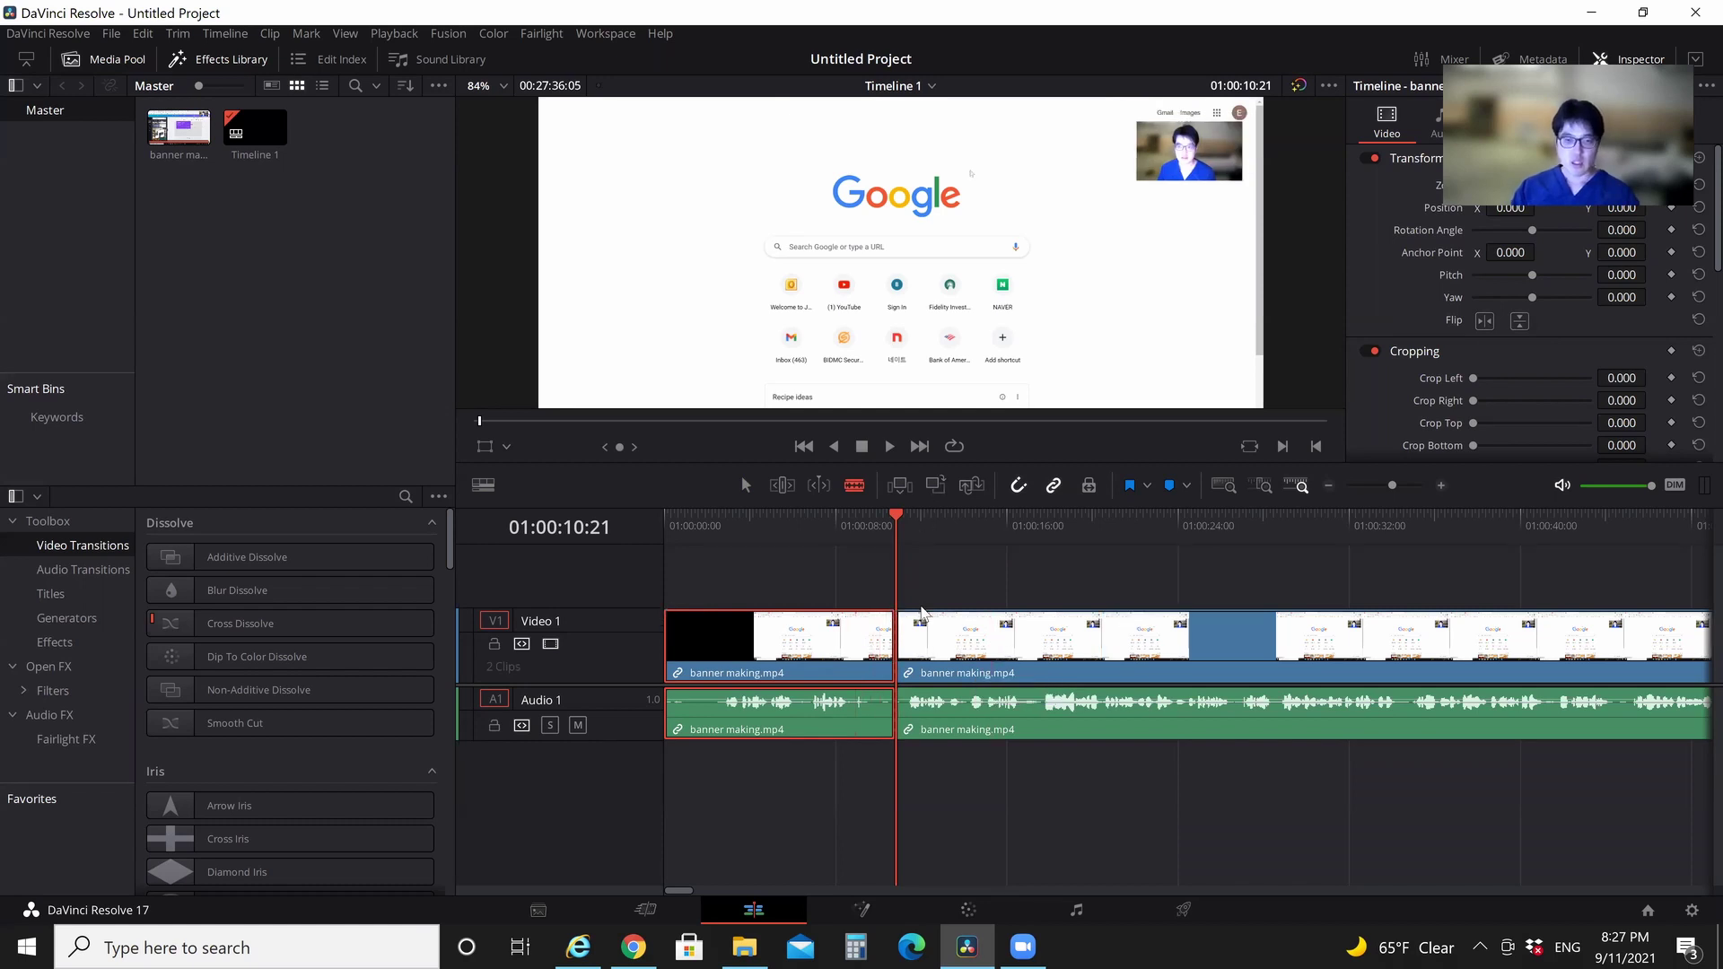
{"action": "key", "text": "a"}
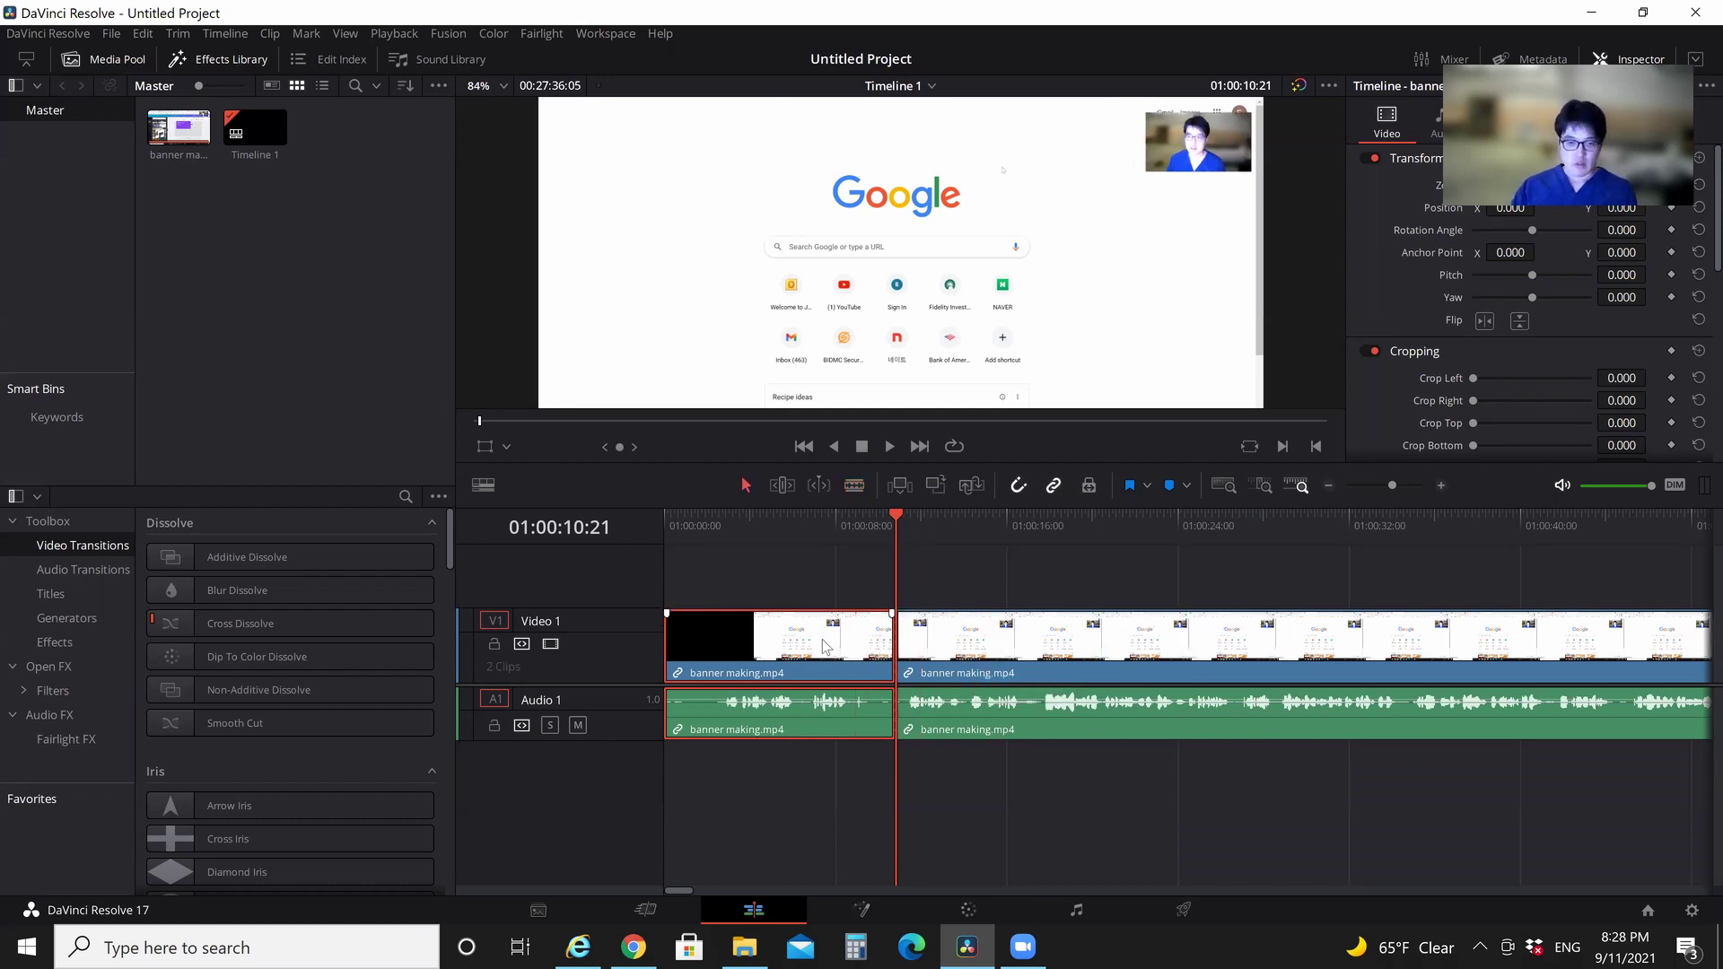
{"action": "key", "text": "Delete"}
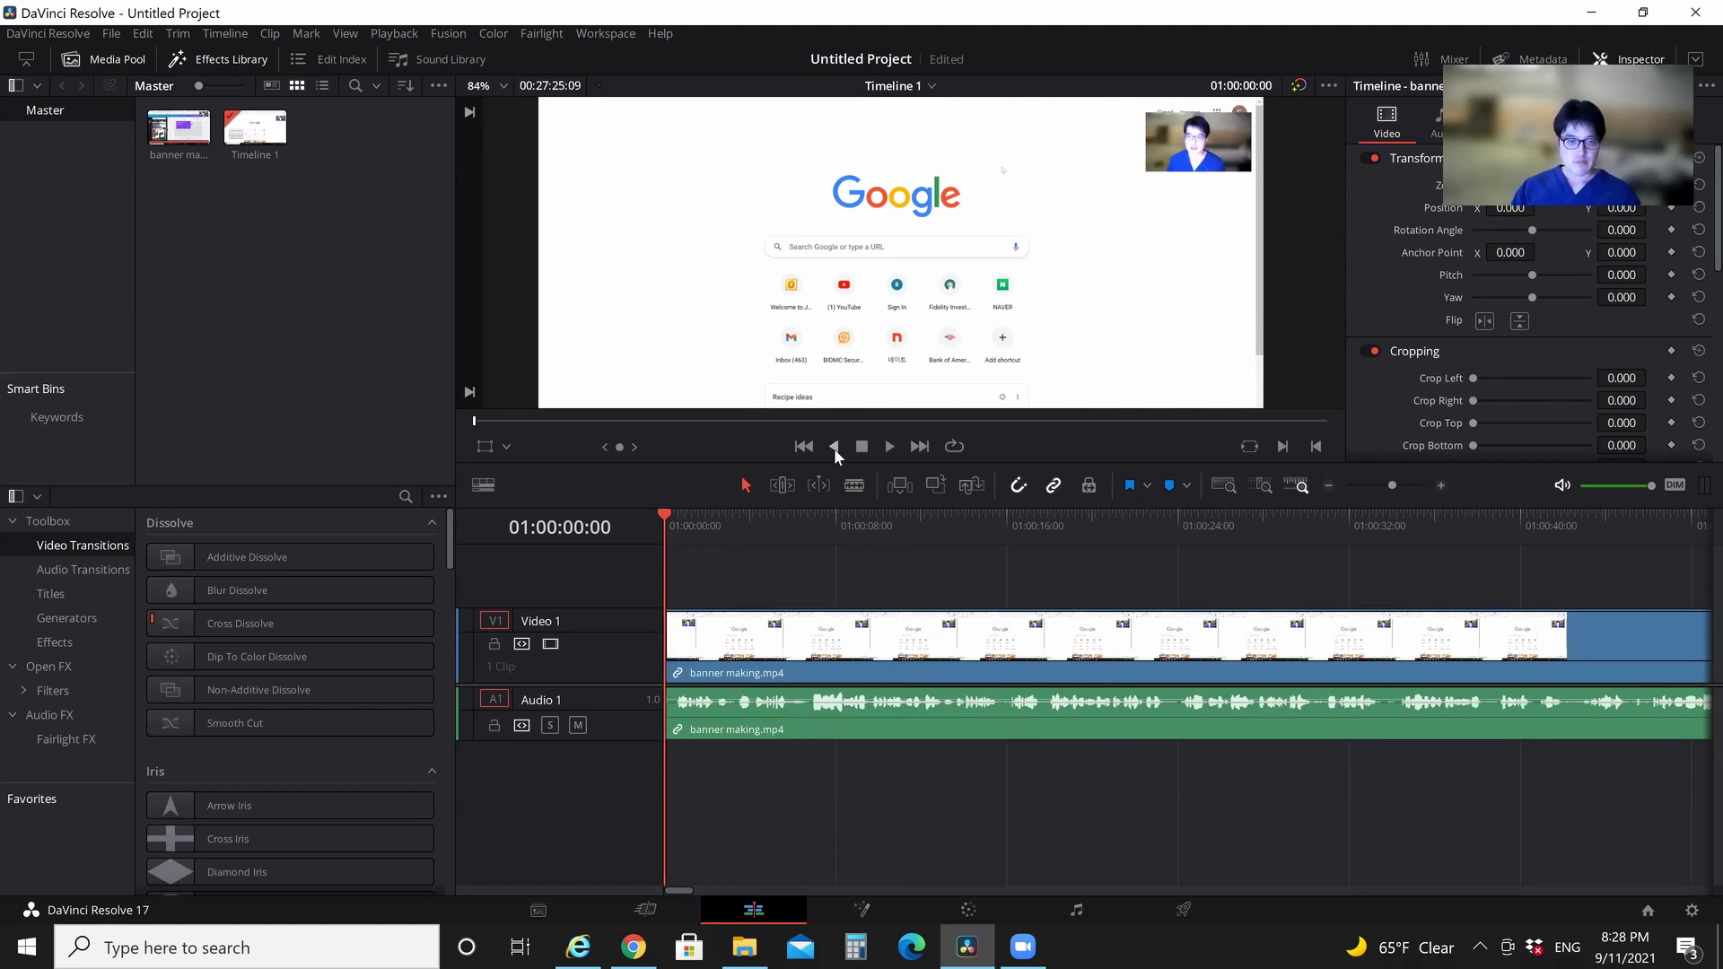
Play the trimmed timeline and locate the edit point around 01:00:34
{"action": "key", "text": "space"}
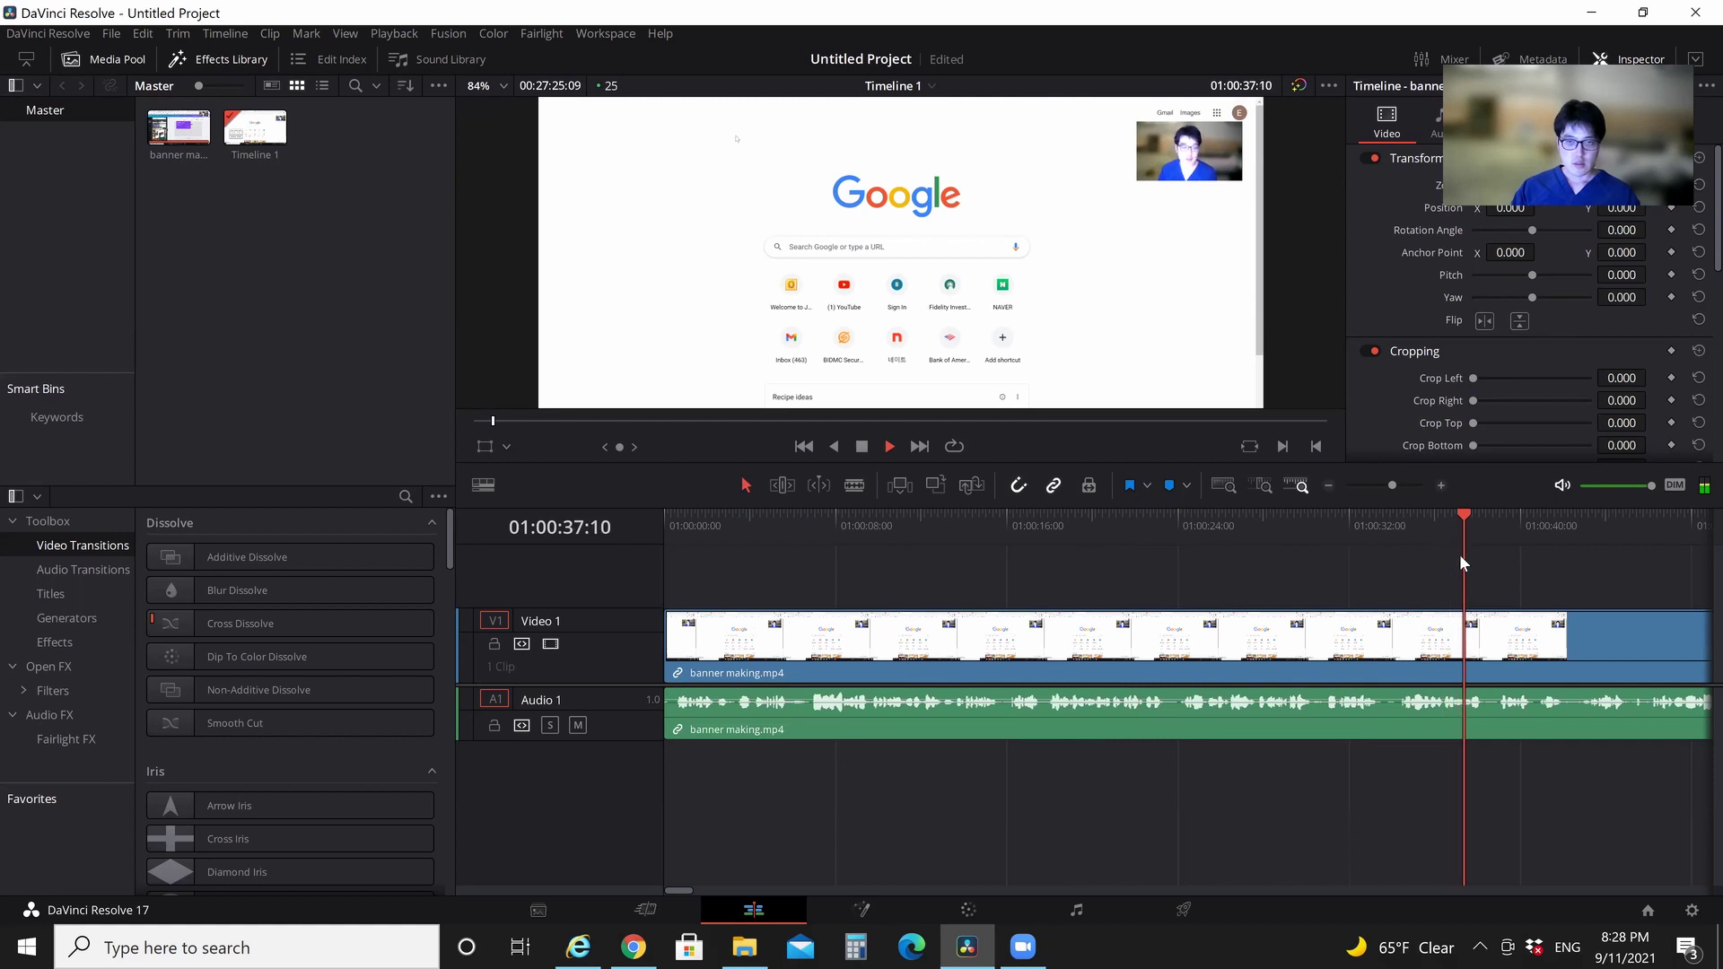
{"action": "left_click", "coordinate": [1333, 582]}
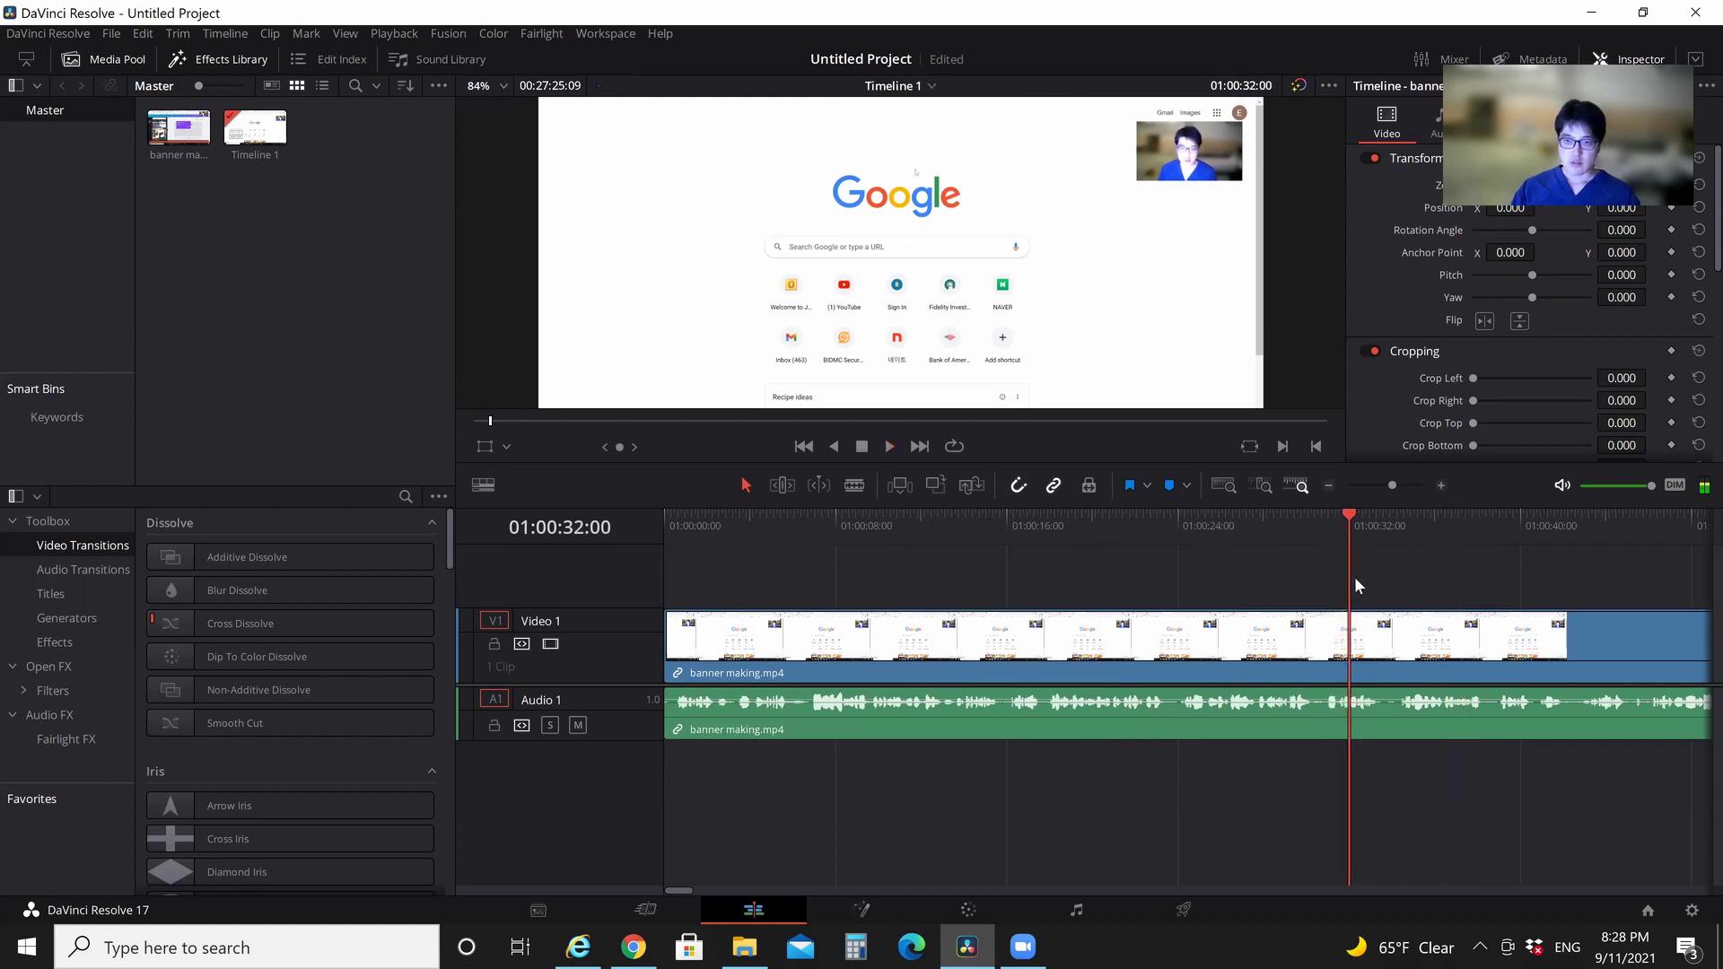
{"action": "key", "text": "space"}
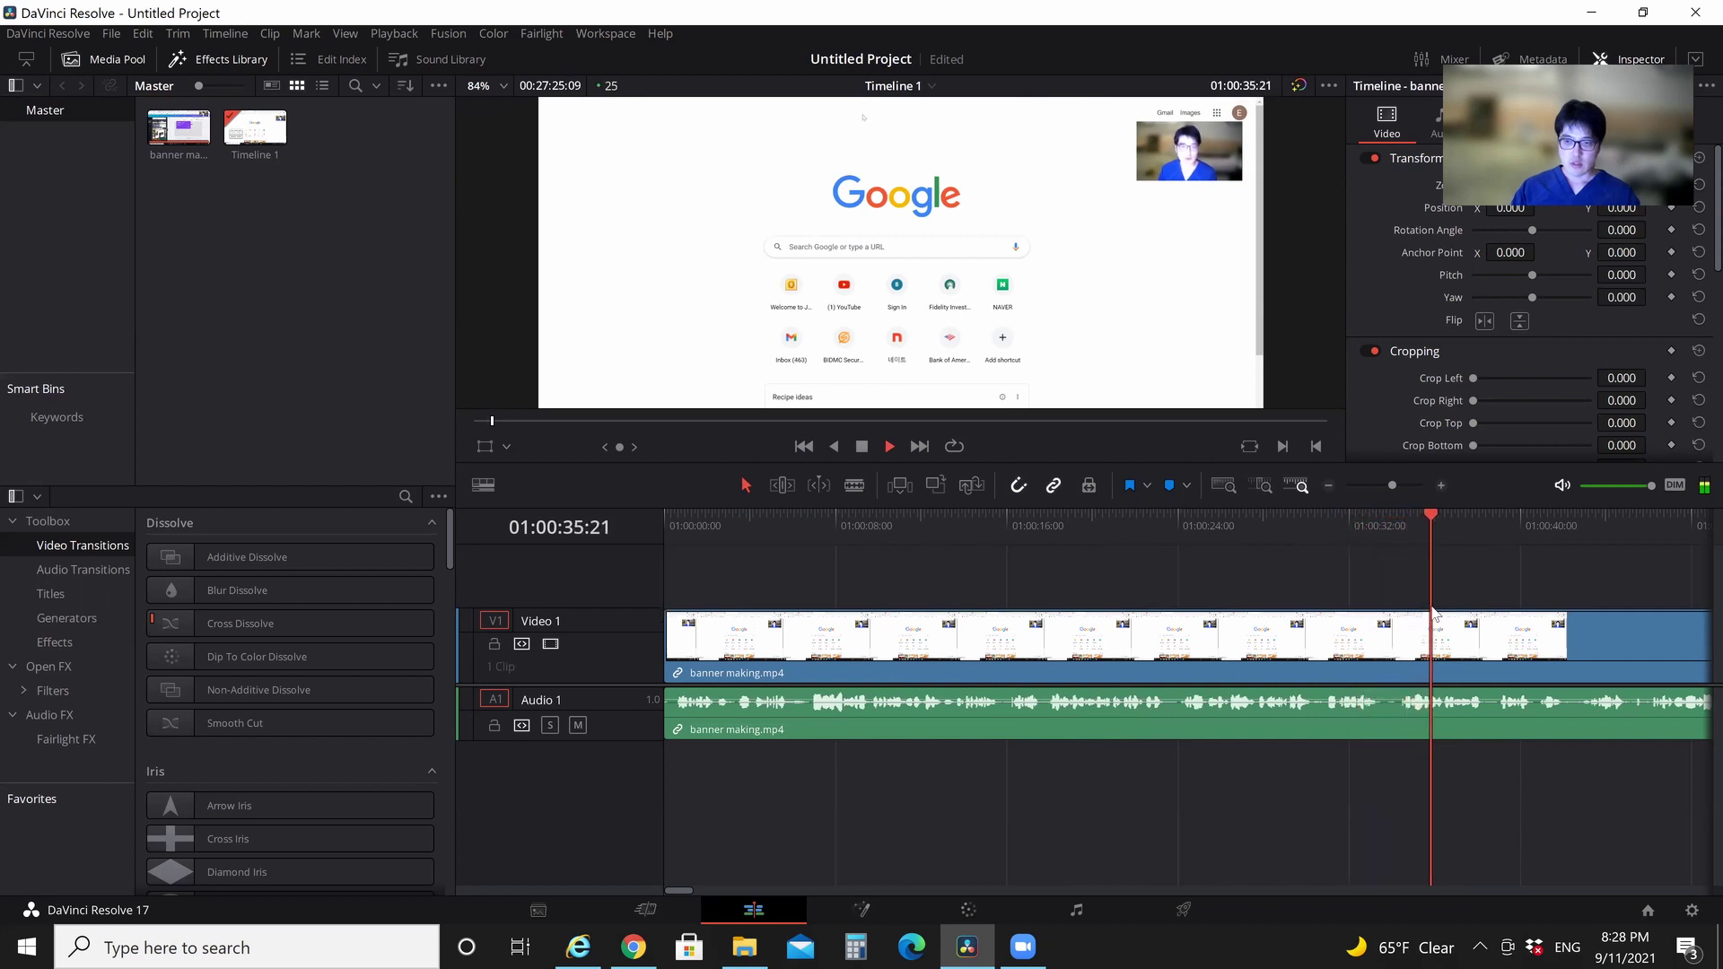
{"action": "left_click", "coordinate": [1404, 613]}
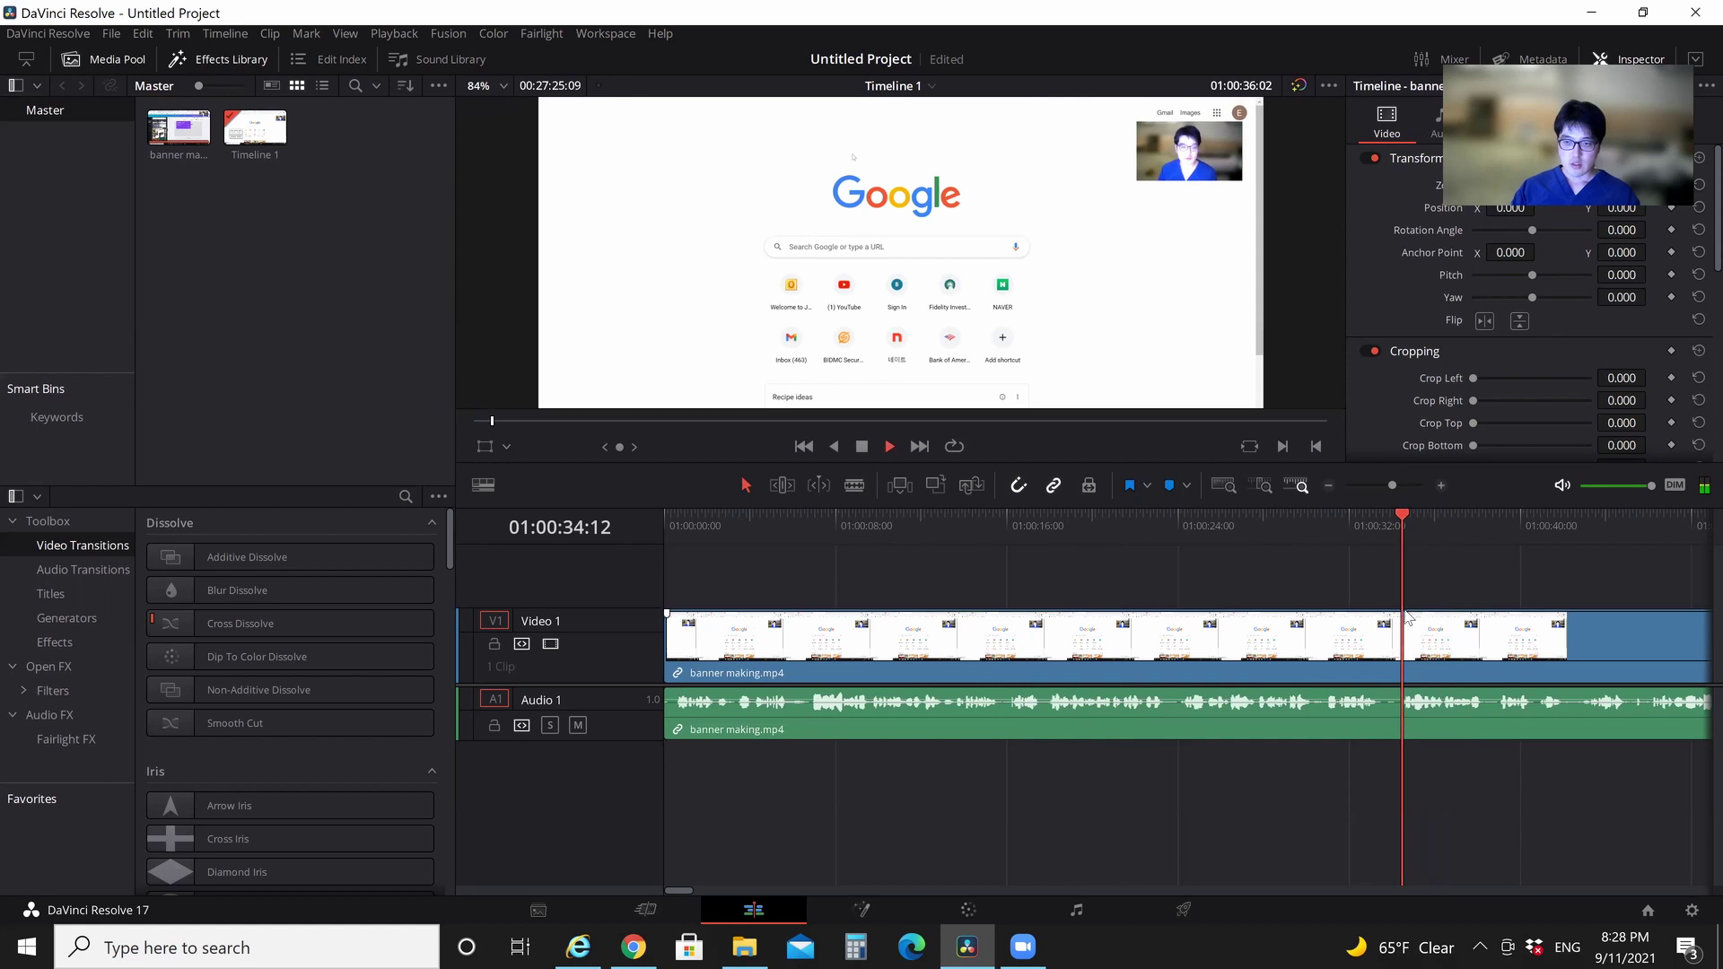
{"action": "left_click", "coordinate": [1386, 590]}
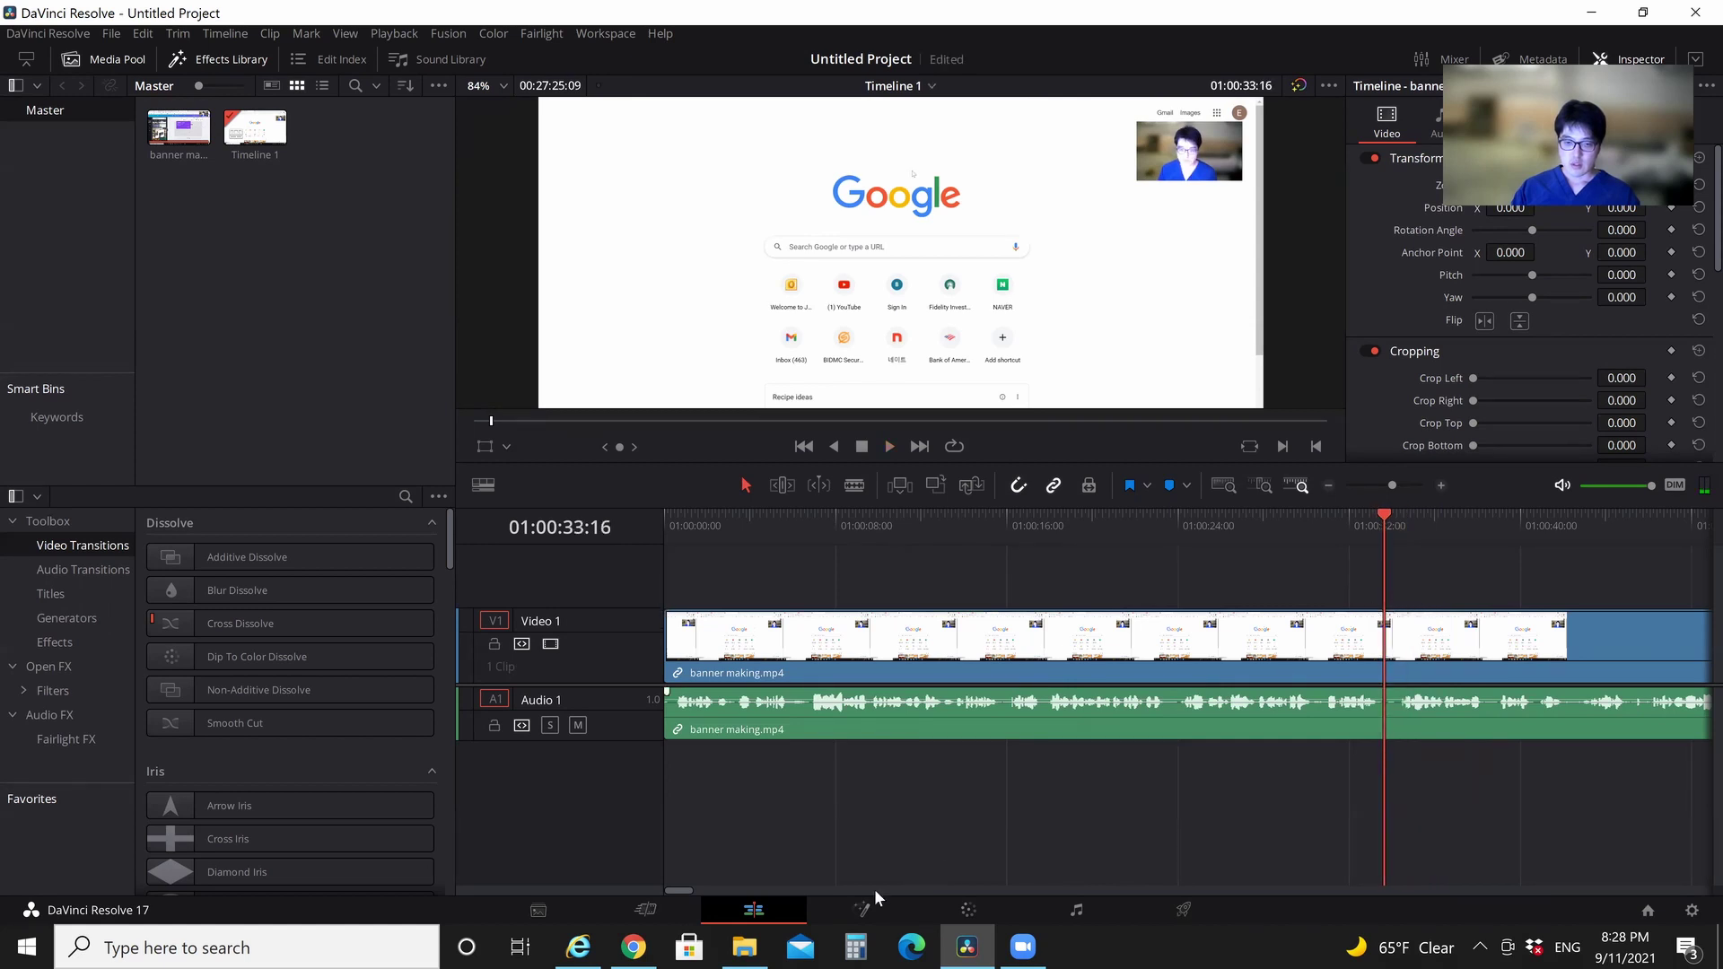
{"action": "key", "text": "space"}
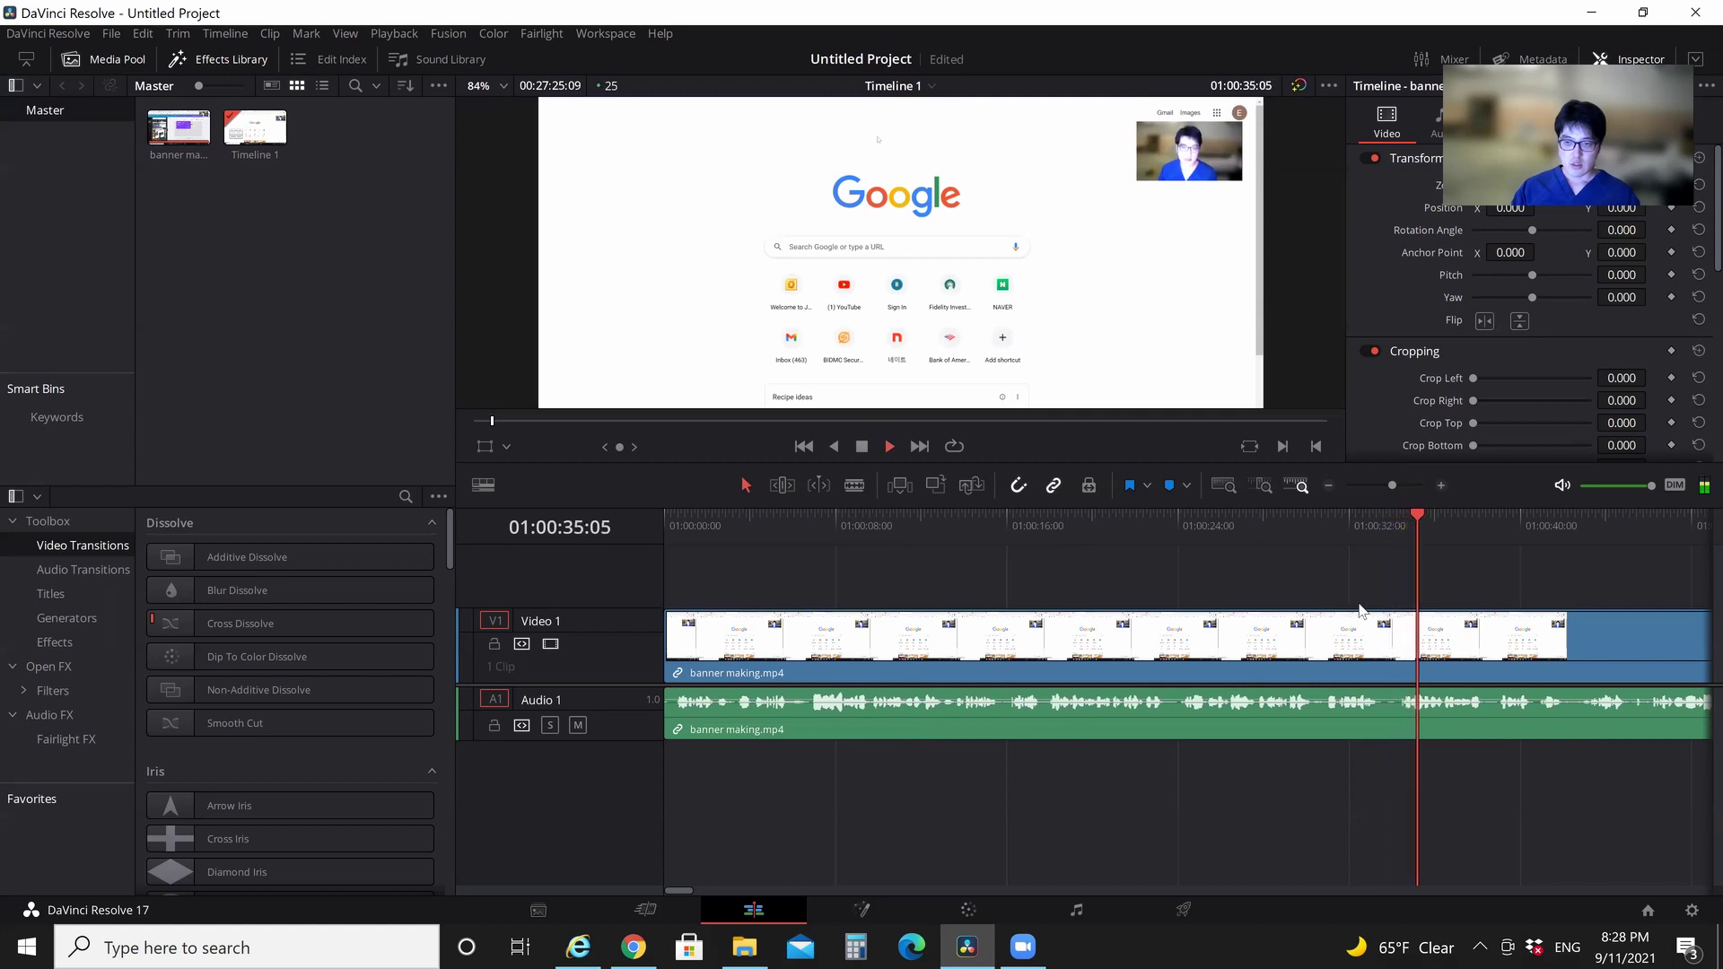
{"action": "left_click", "coordinate": [1406, 601]}
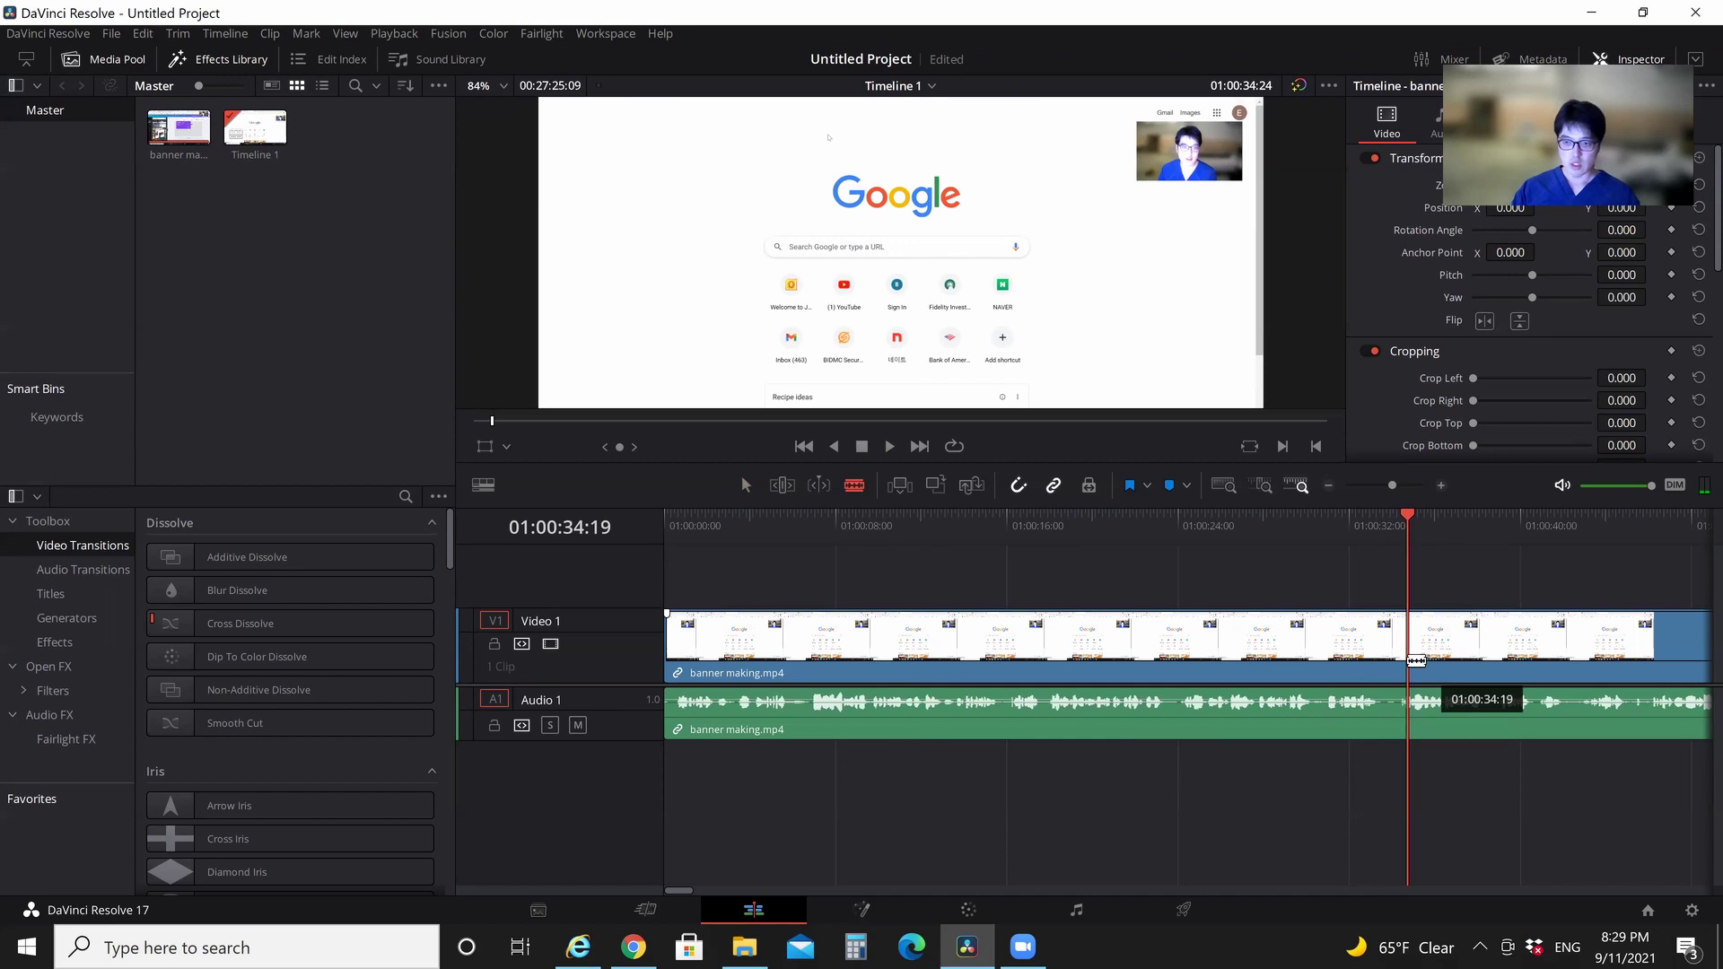
Split the clip at the chosen point and delete the short fragment, closing the gap
{"action": "left_click", "coordinate": [1415, 660]}
{"action": "key", "text": "space"}
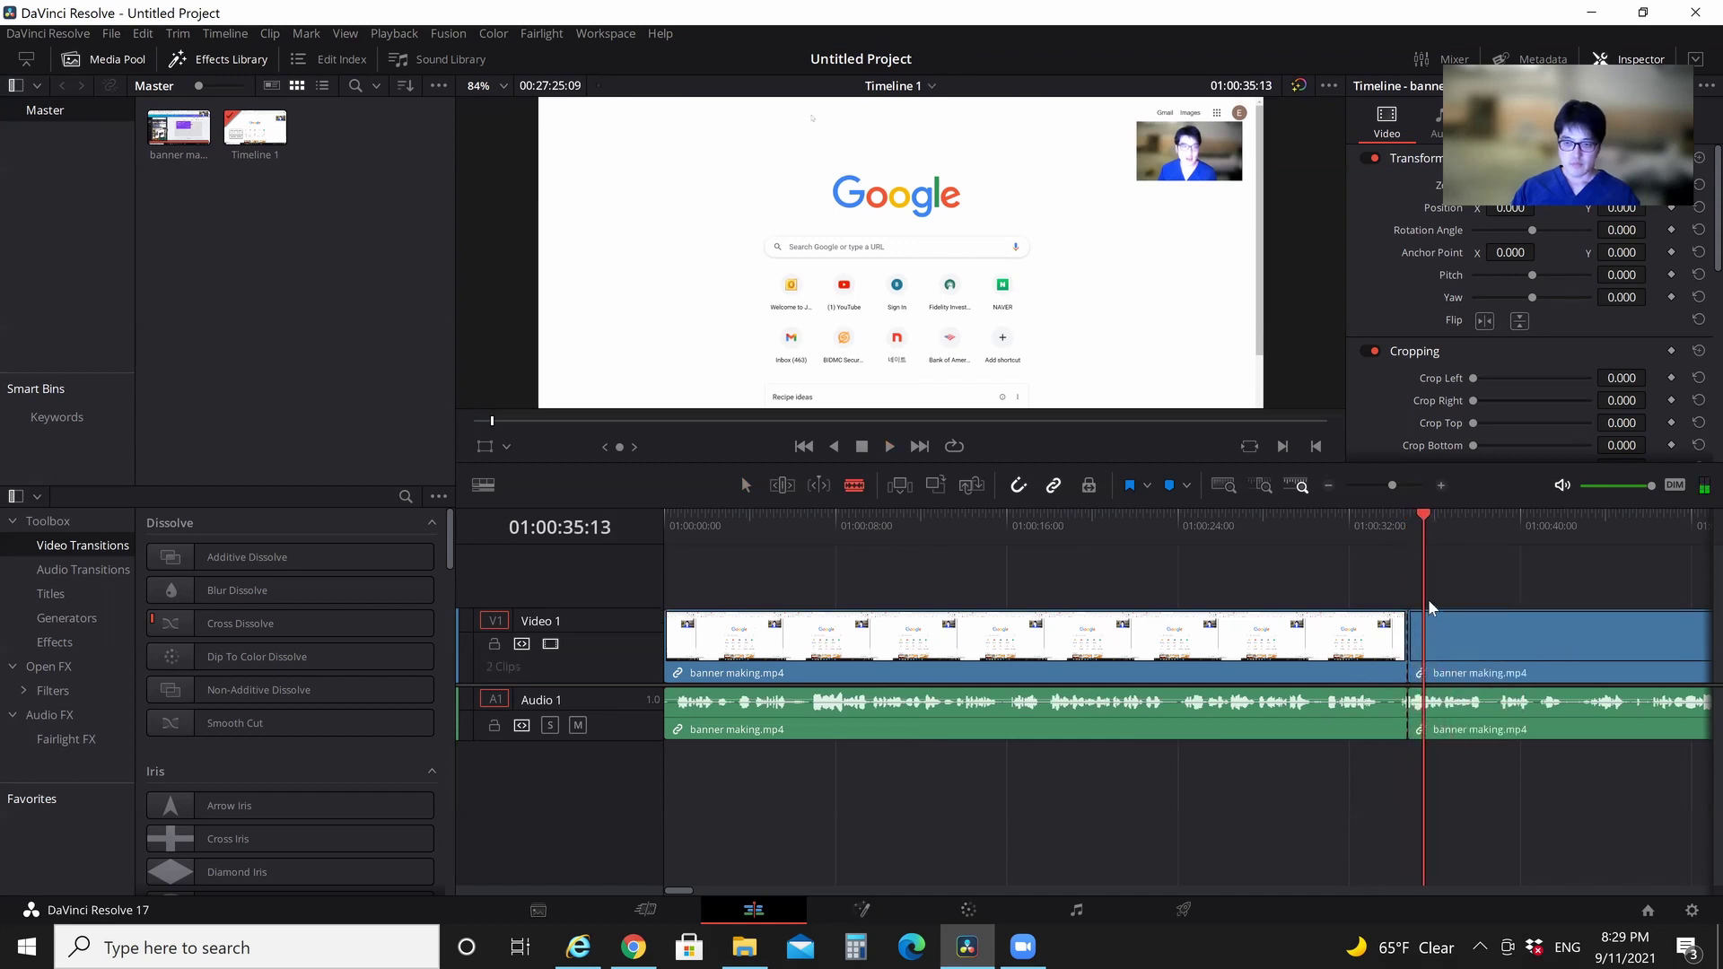
{"action": "key", "text": "space"}
{"action": "key", "text": "space"}
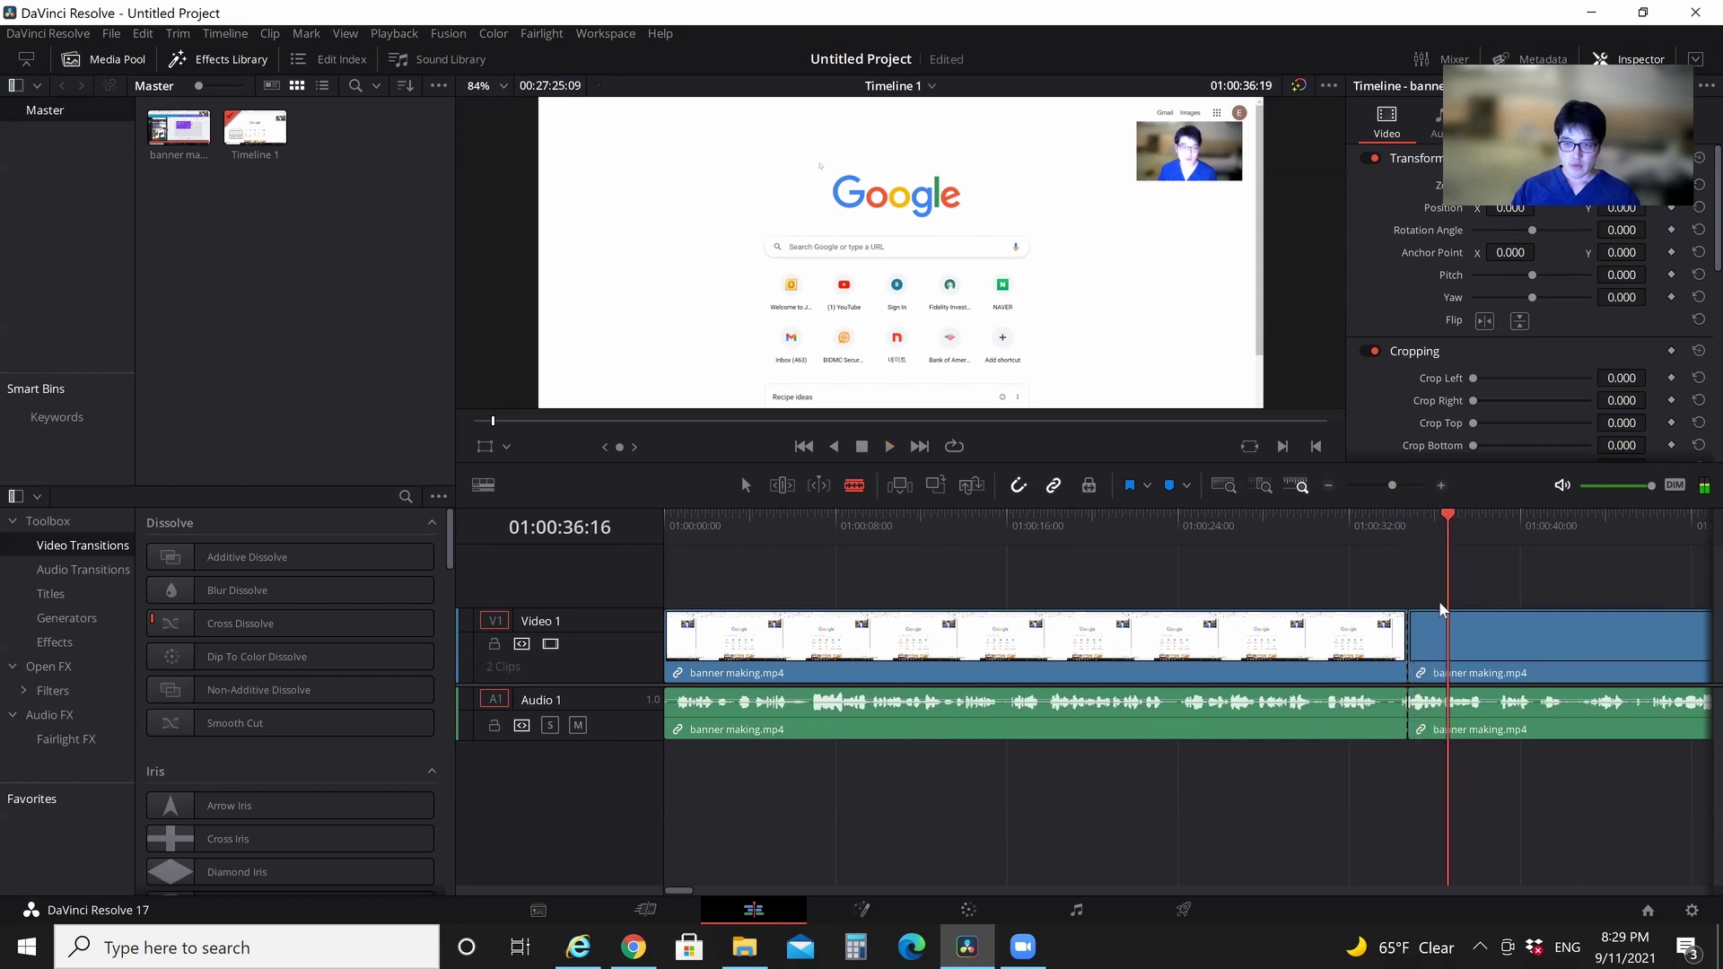
{"action": "left_click", "coordinate": [1441, 613]}
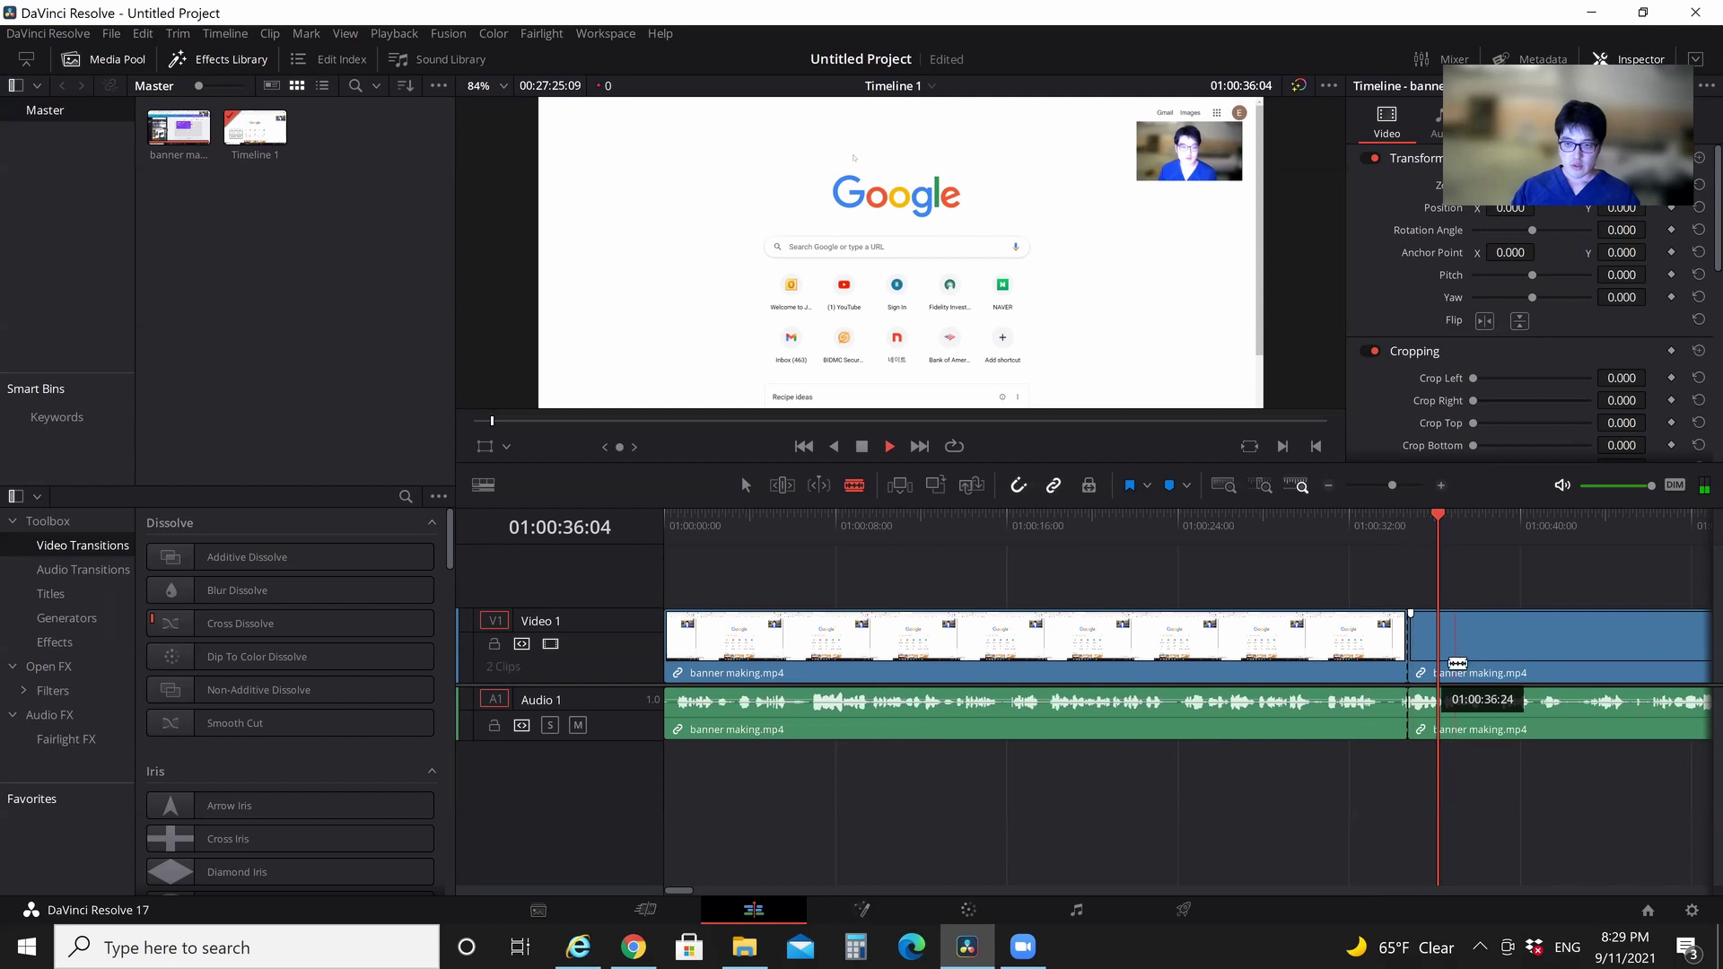
{"action": "key", "text": "Delete"}
Replay across the edit point and park the playhead just before the unwanted section
{"action": "left_click", "coordinate": [1355, 605]}
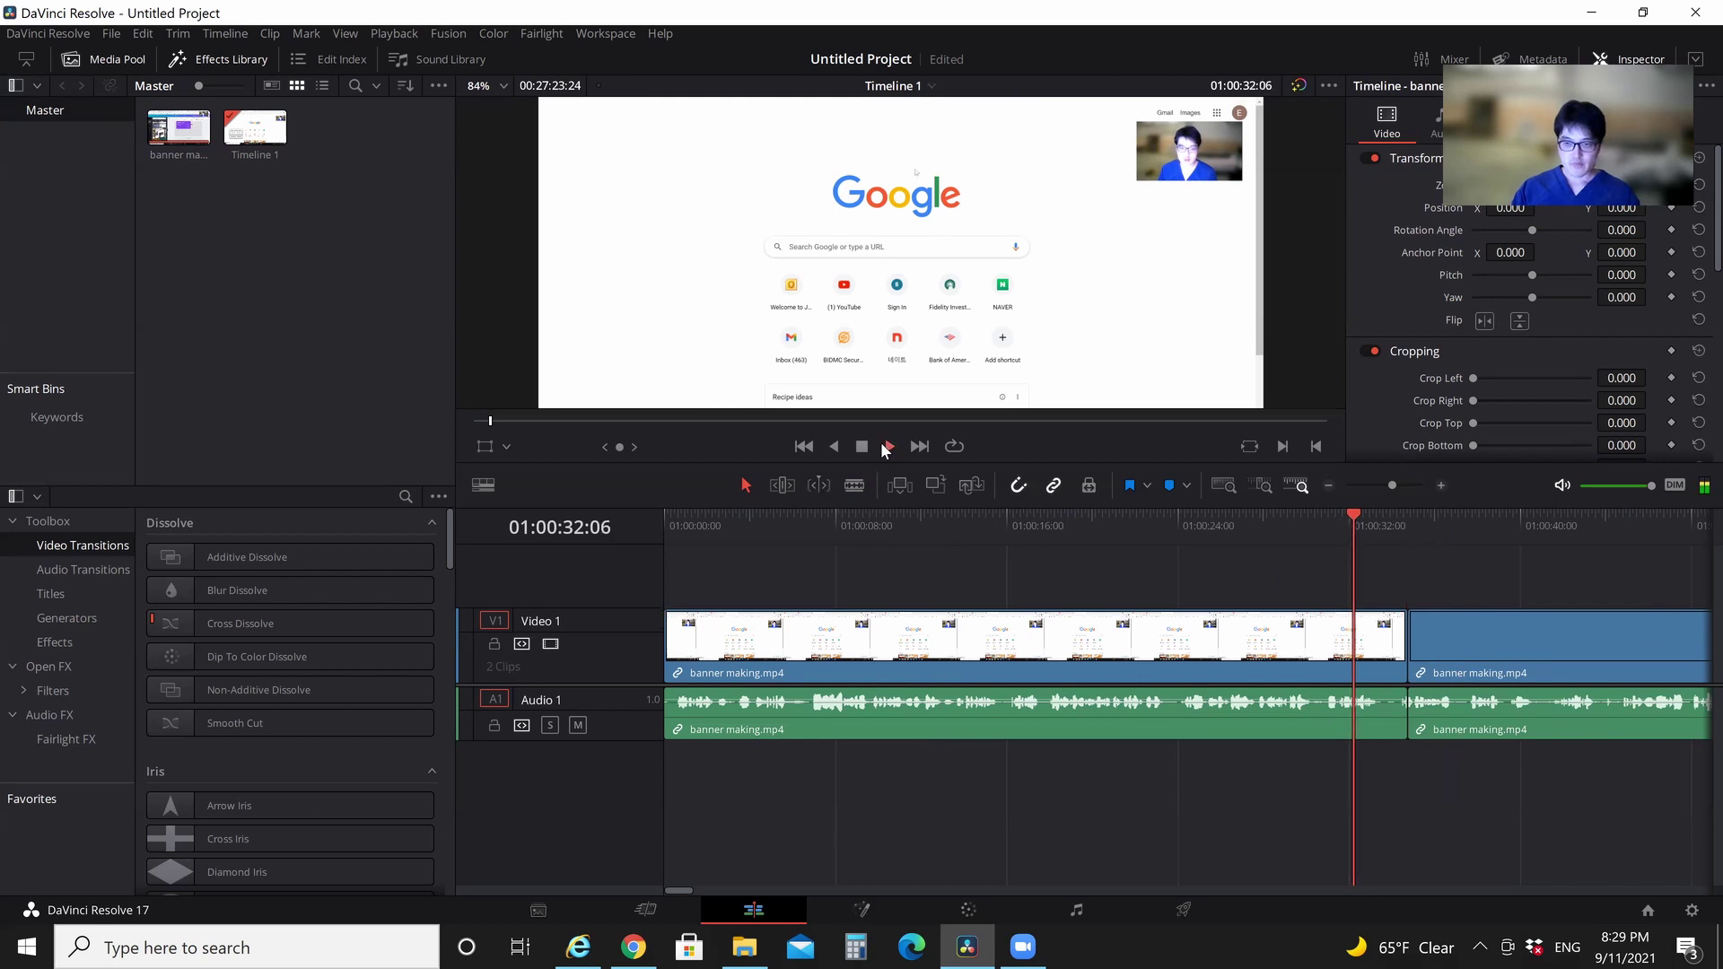
{"action": "key", "text": "space"}
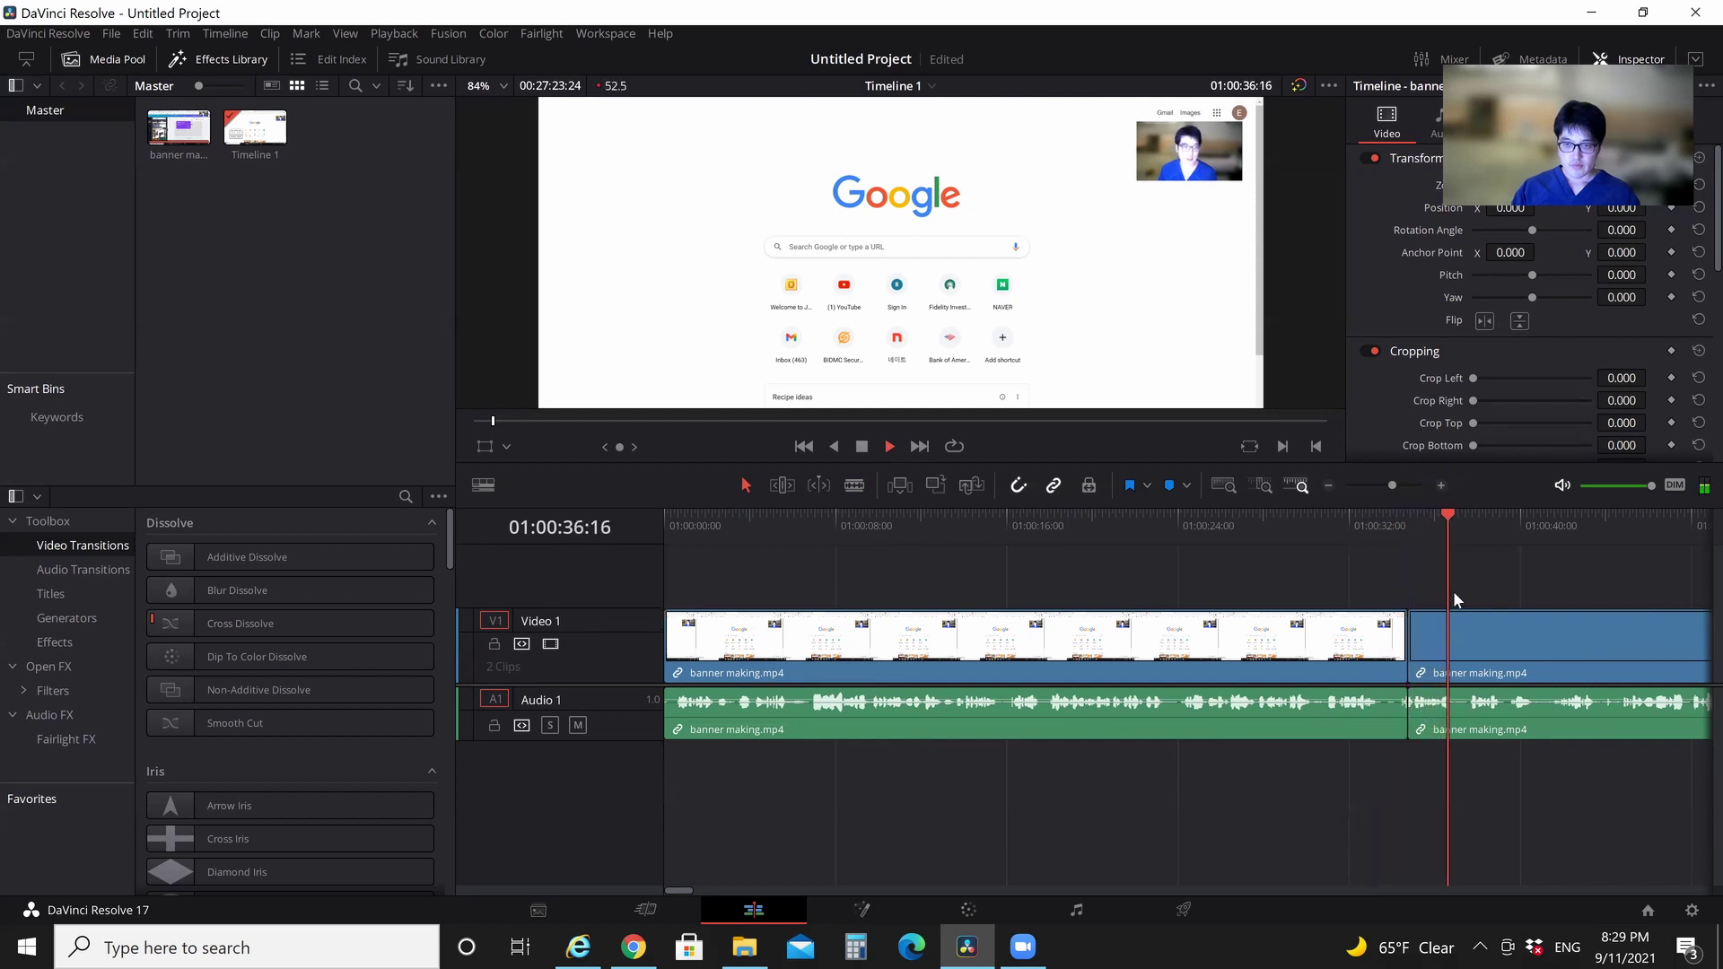
{"action": "left_click", "coordinate": [1357, 606]}
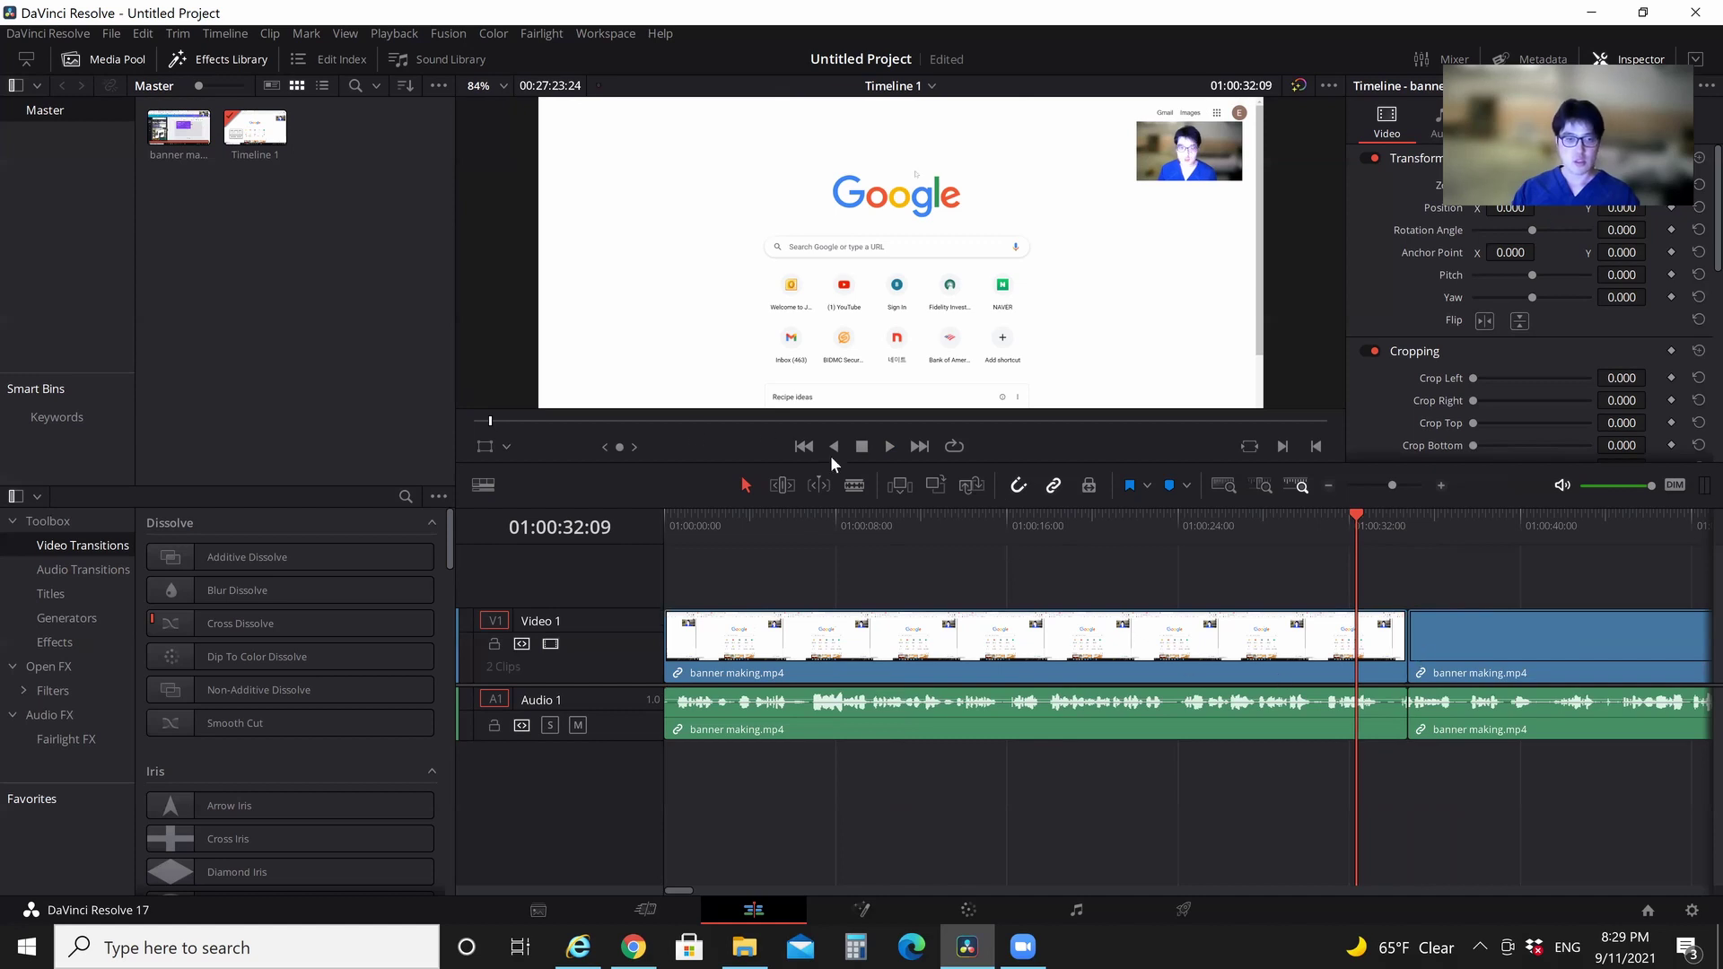
{"action": "left_click", "coordinate": [1374, 622]}
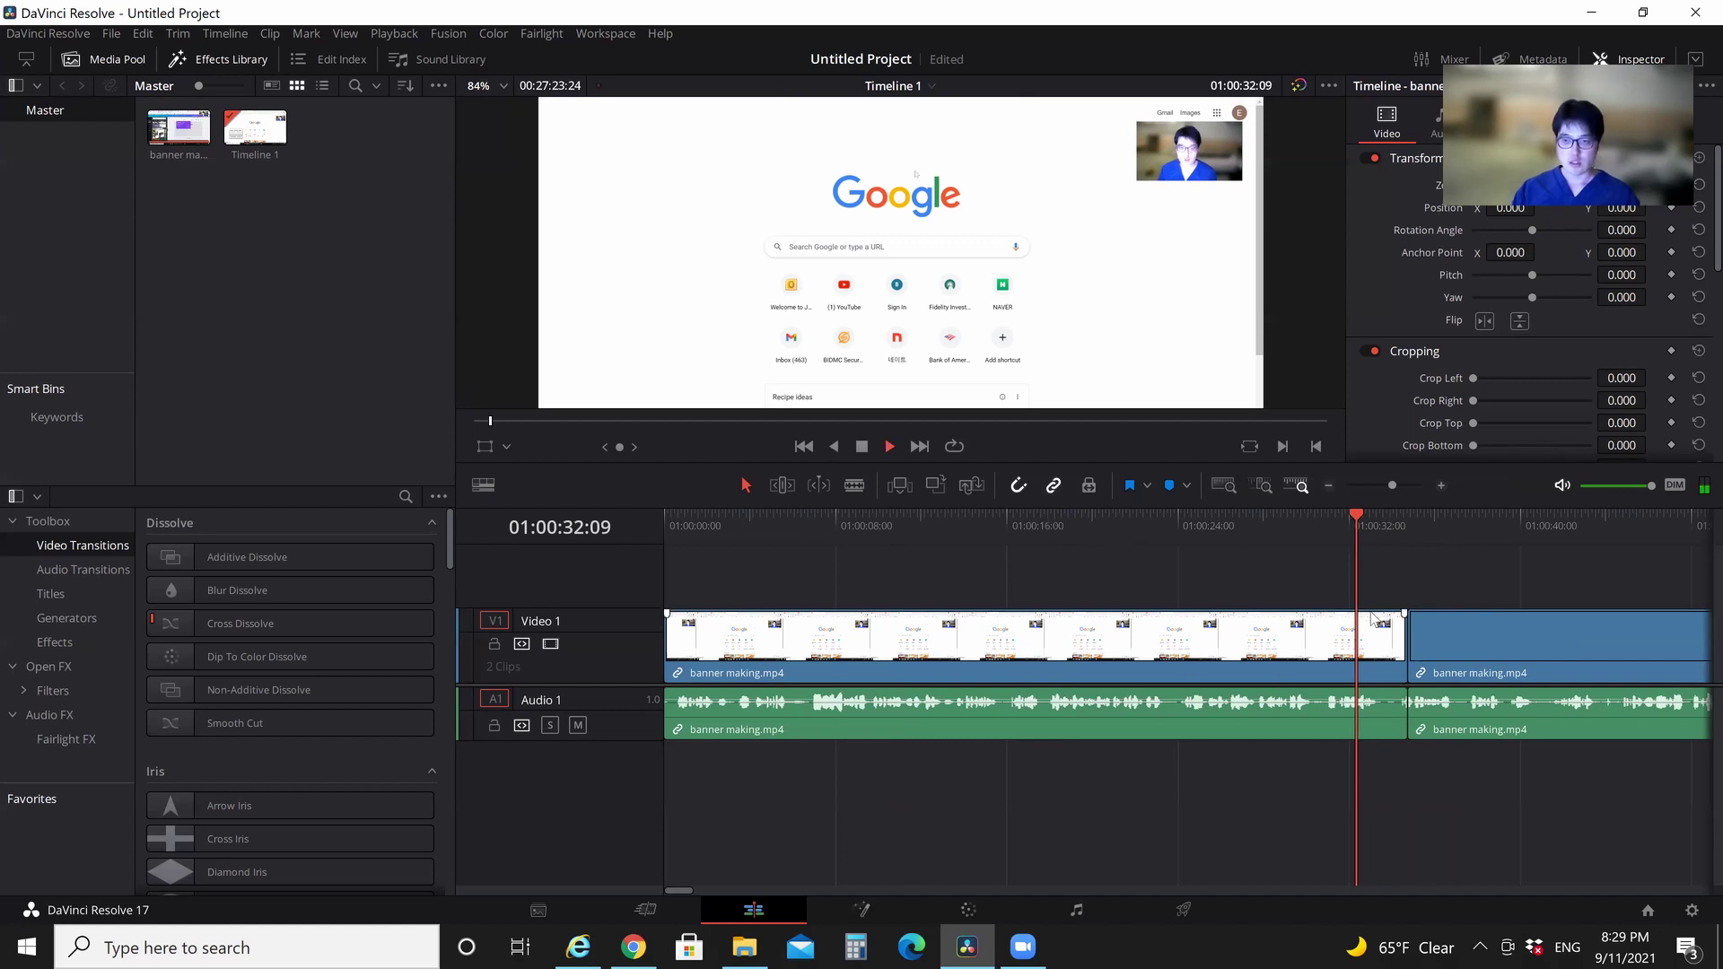
{"action": "left_click_drag", "start_coordinate": [1364, 604], "coordinate": [1348, 602]}
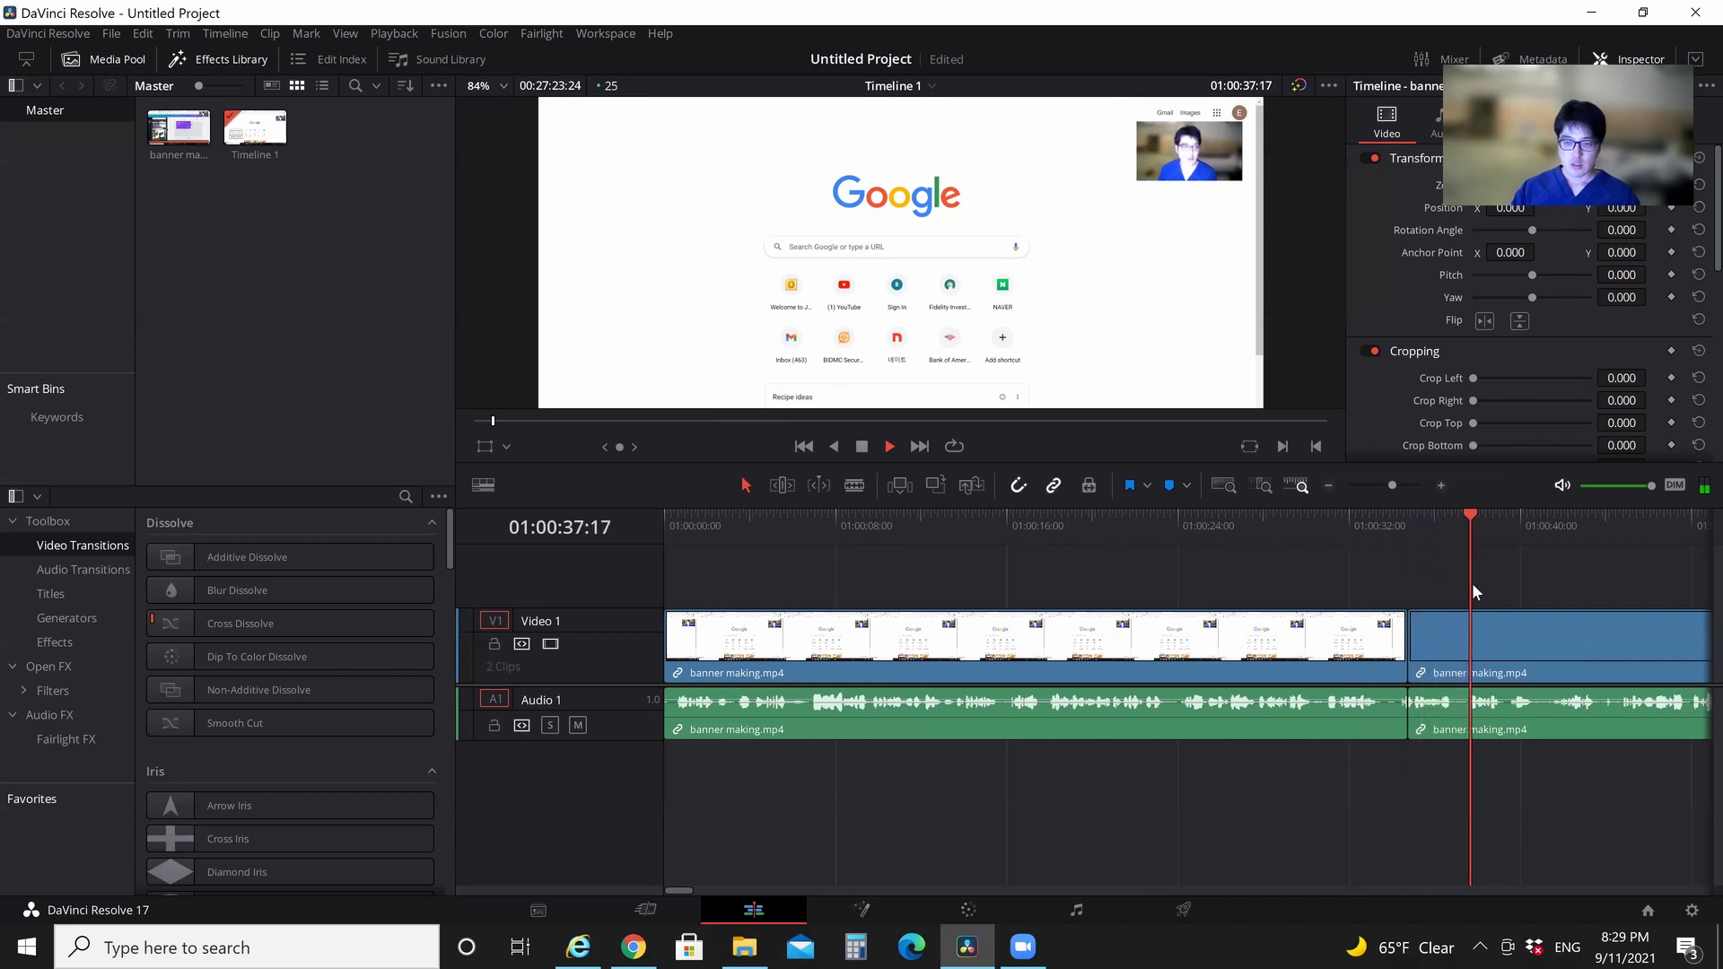
{"action": "key", "text": "space"}
Cut the clip at the playhead with Ctrl+B and step back one second
{"action": "key", "text": "shift+Left"}
{"action": "key", "text": "shift+Left"}
{"action": "key", "text": "ctrl+b"}
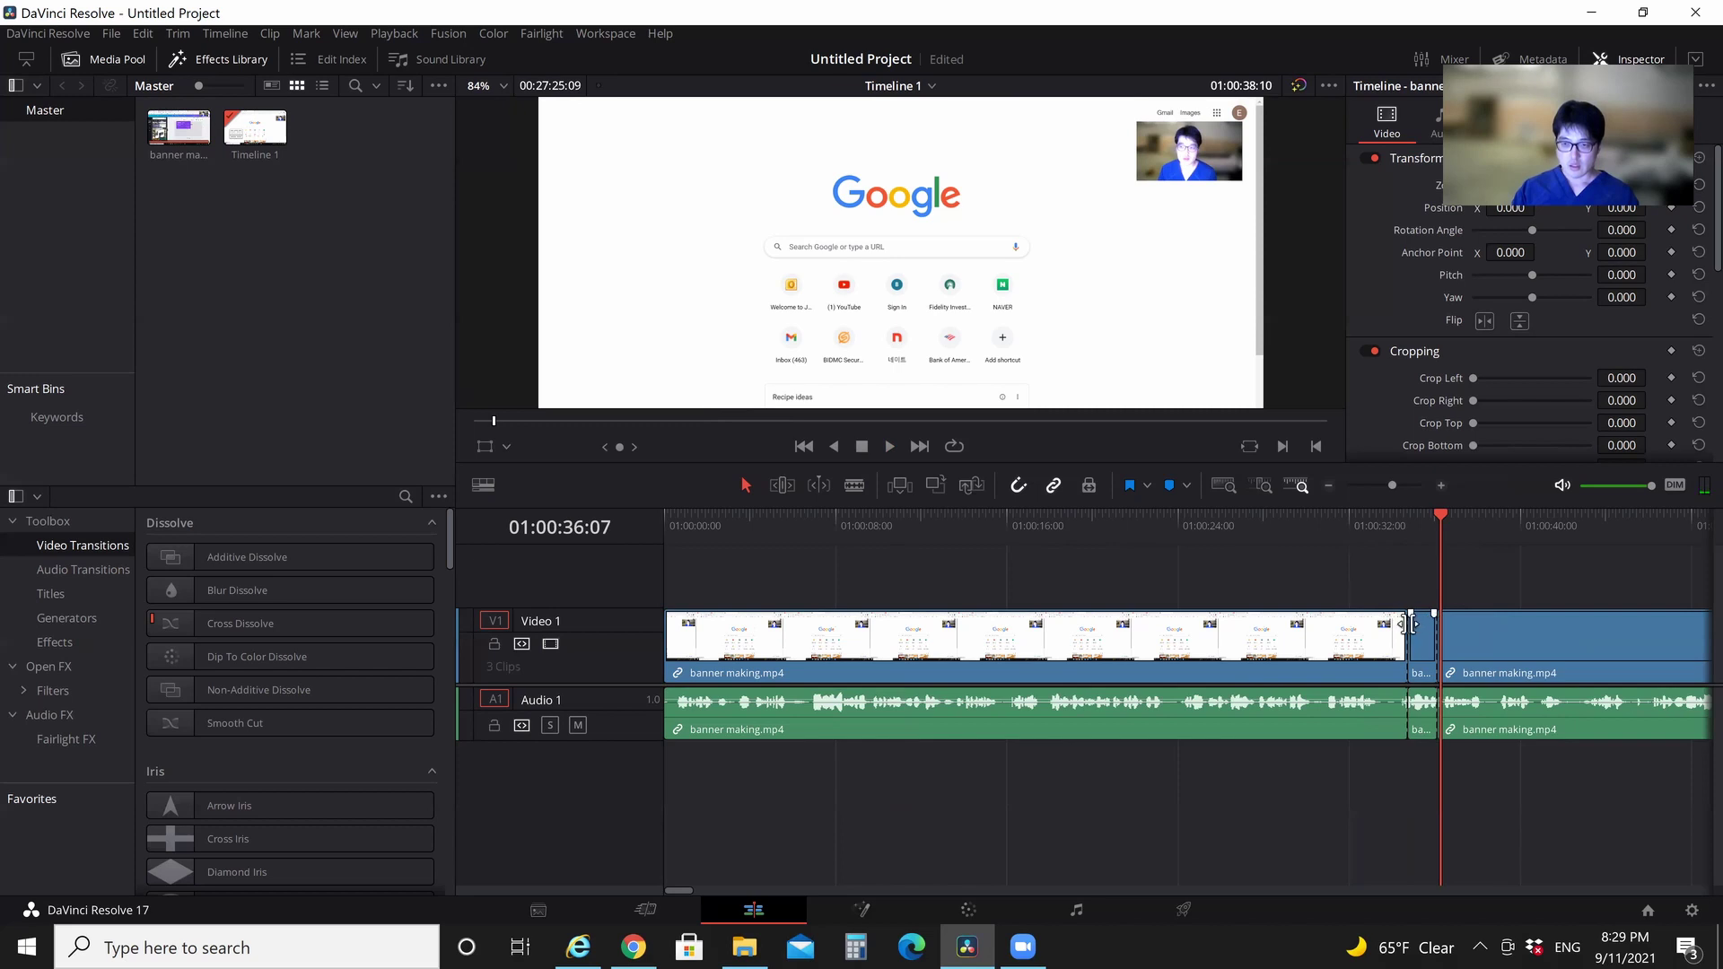
{"action": "key", "text": "Up"}
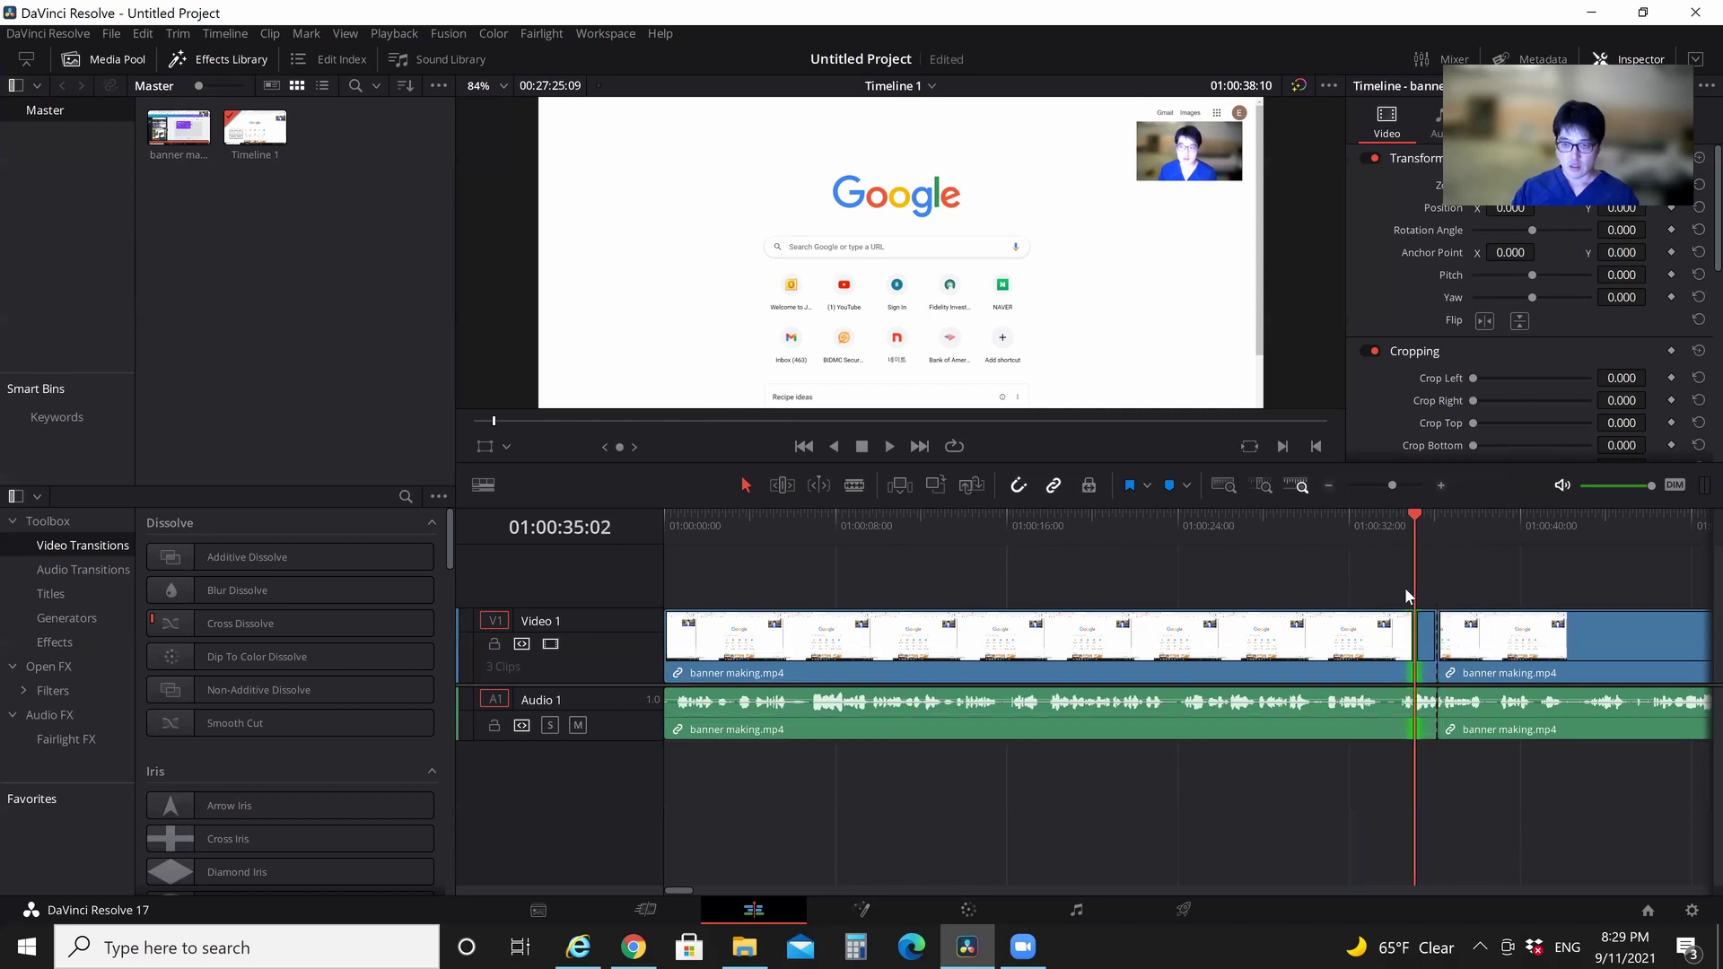
{"action": "key", "text": "shift+Left"}
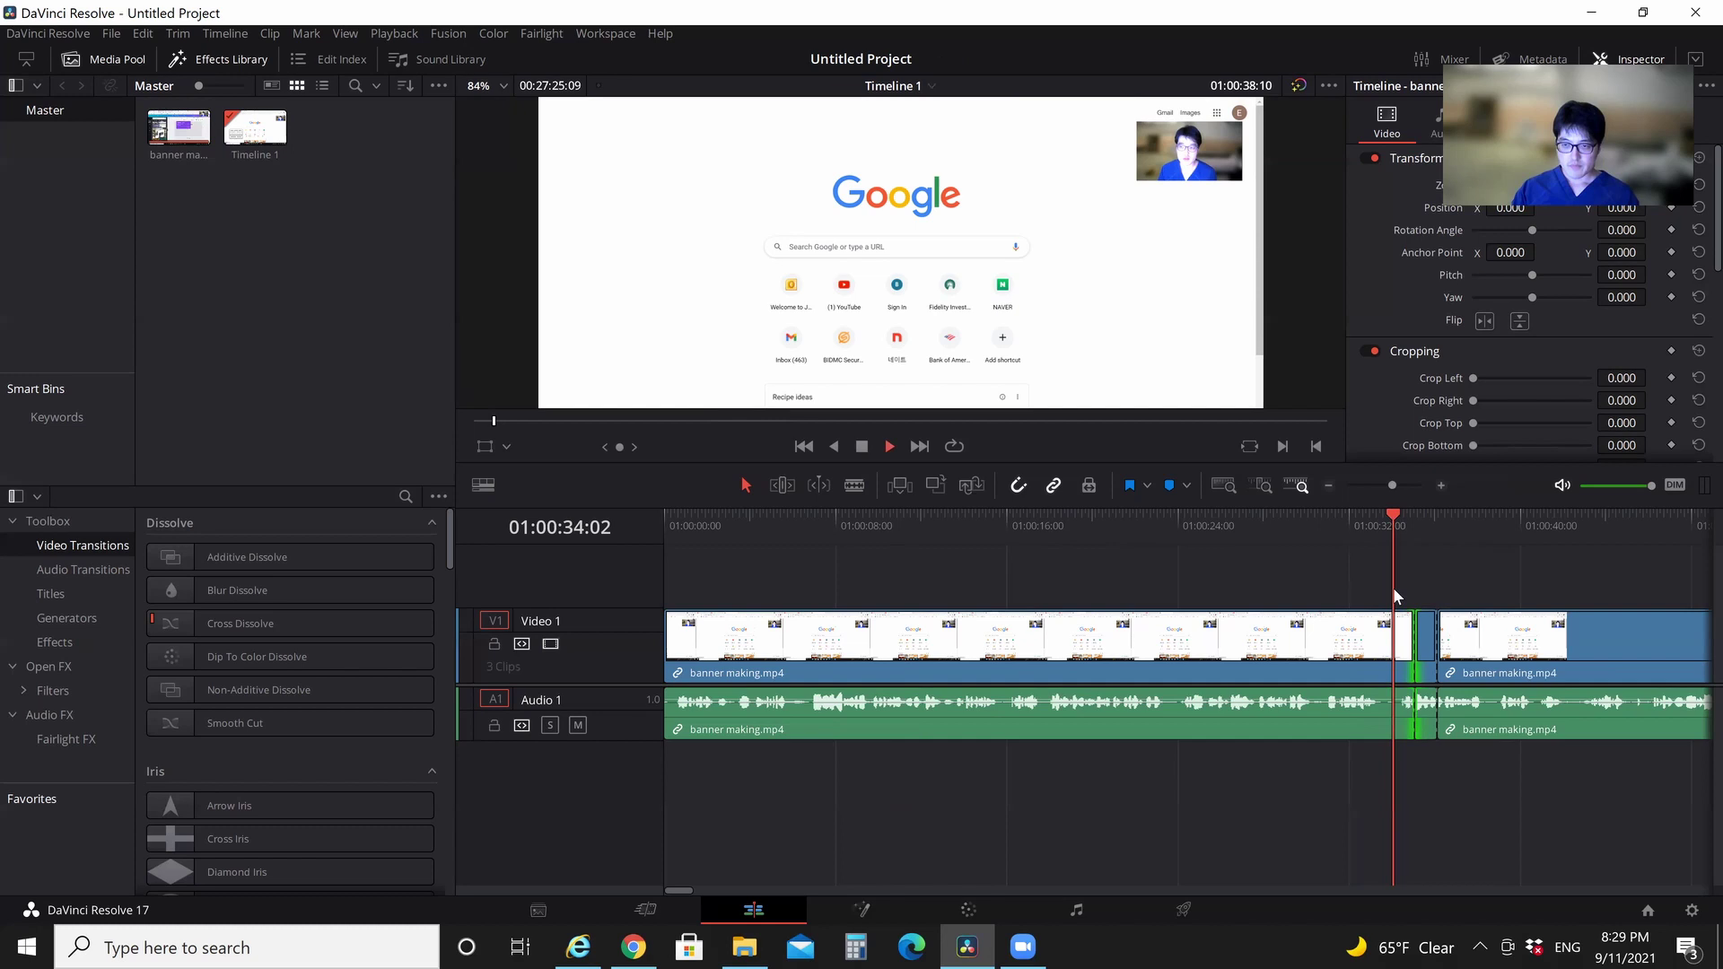
Play through the cut section from about 01:00:29, then undo the splits
{"action": "left_click", "coordinate": [1297, 585]}
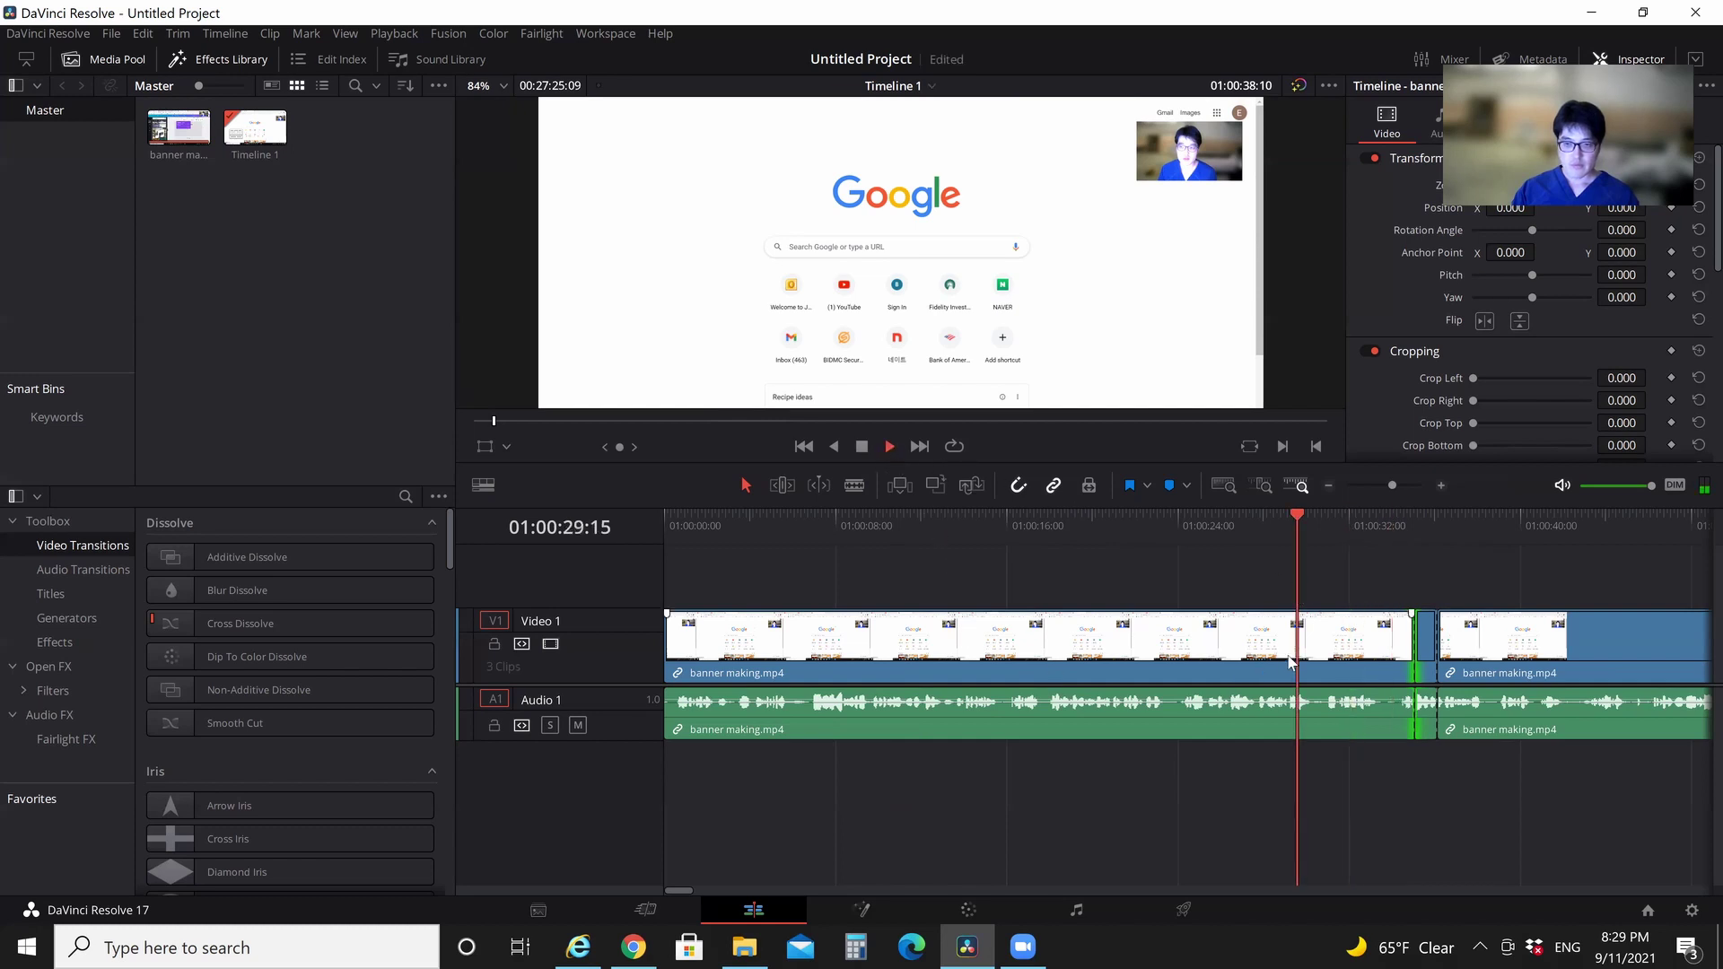
{"action": "key", "text": "space"}
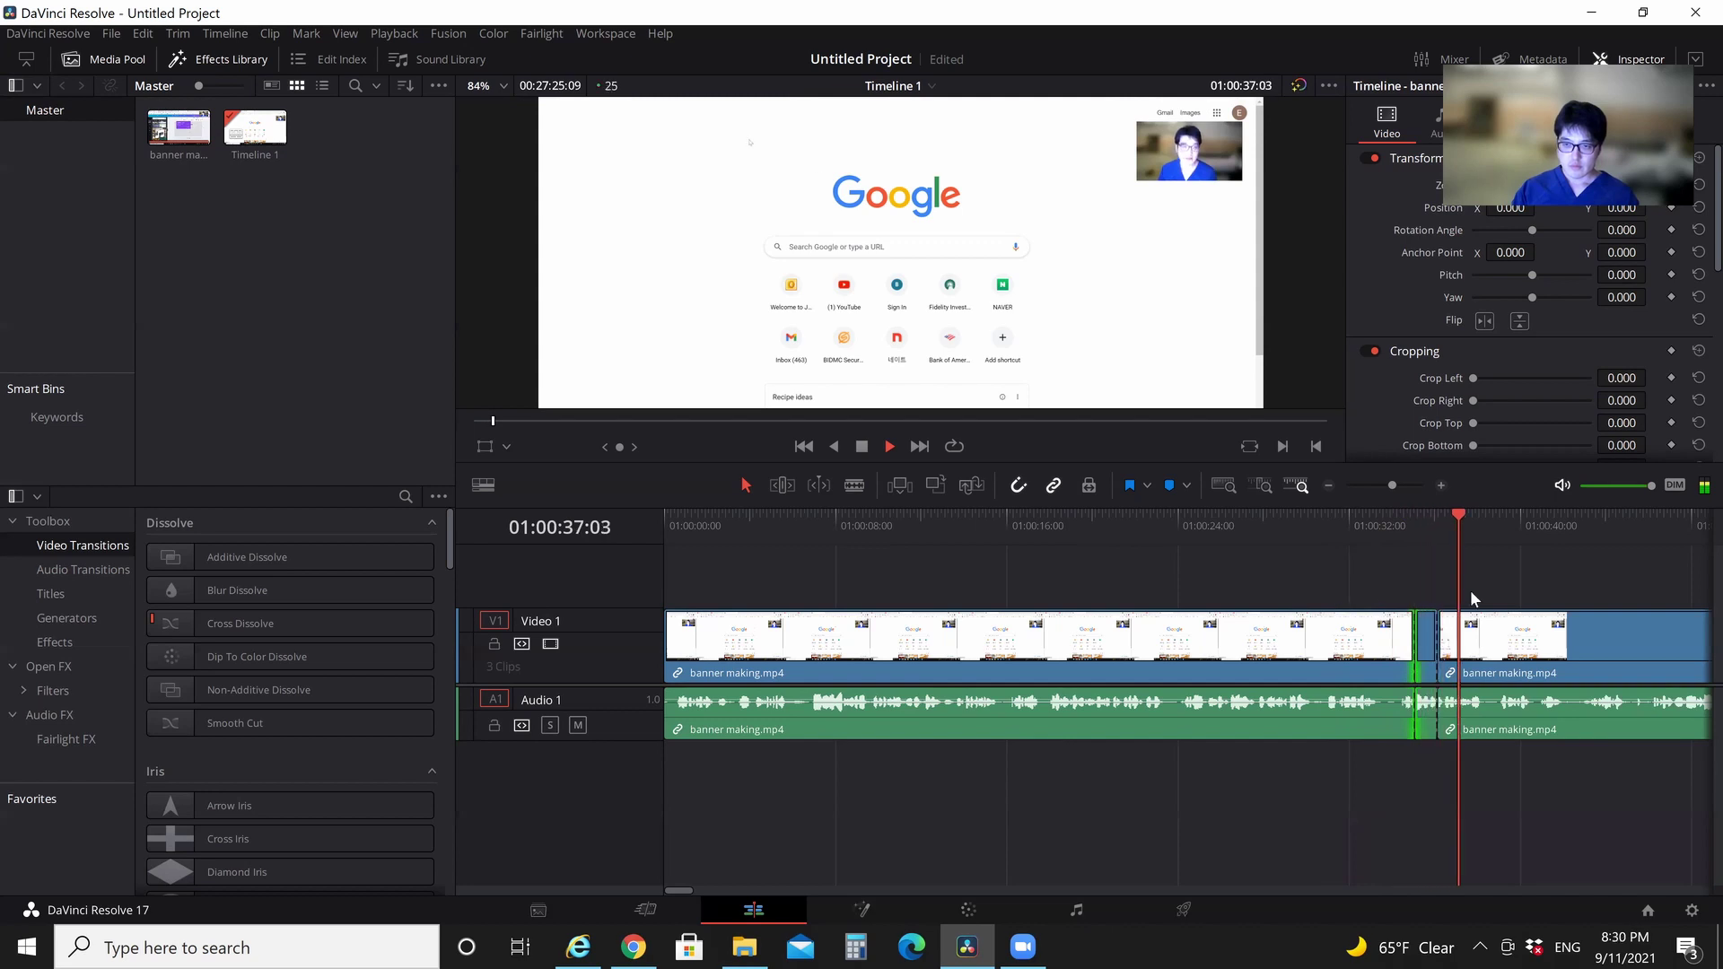
{"action": "left_click", "coordinate": [1438, 606]}
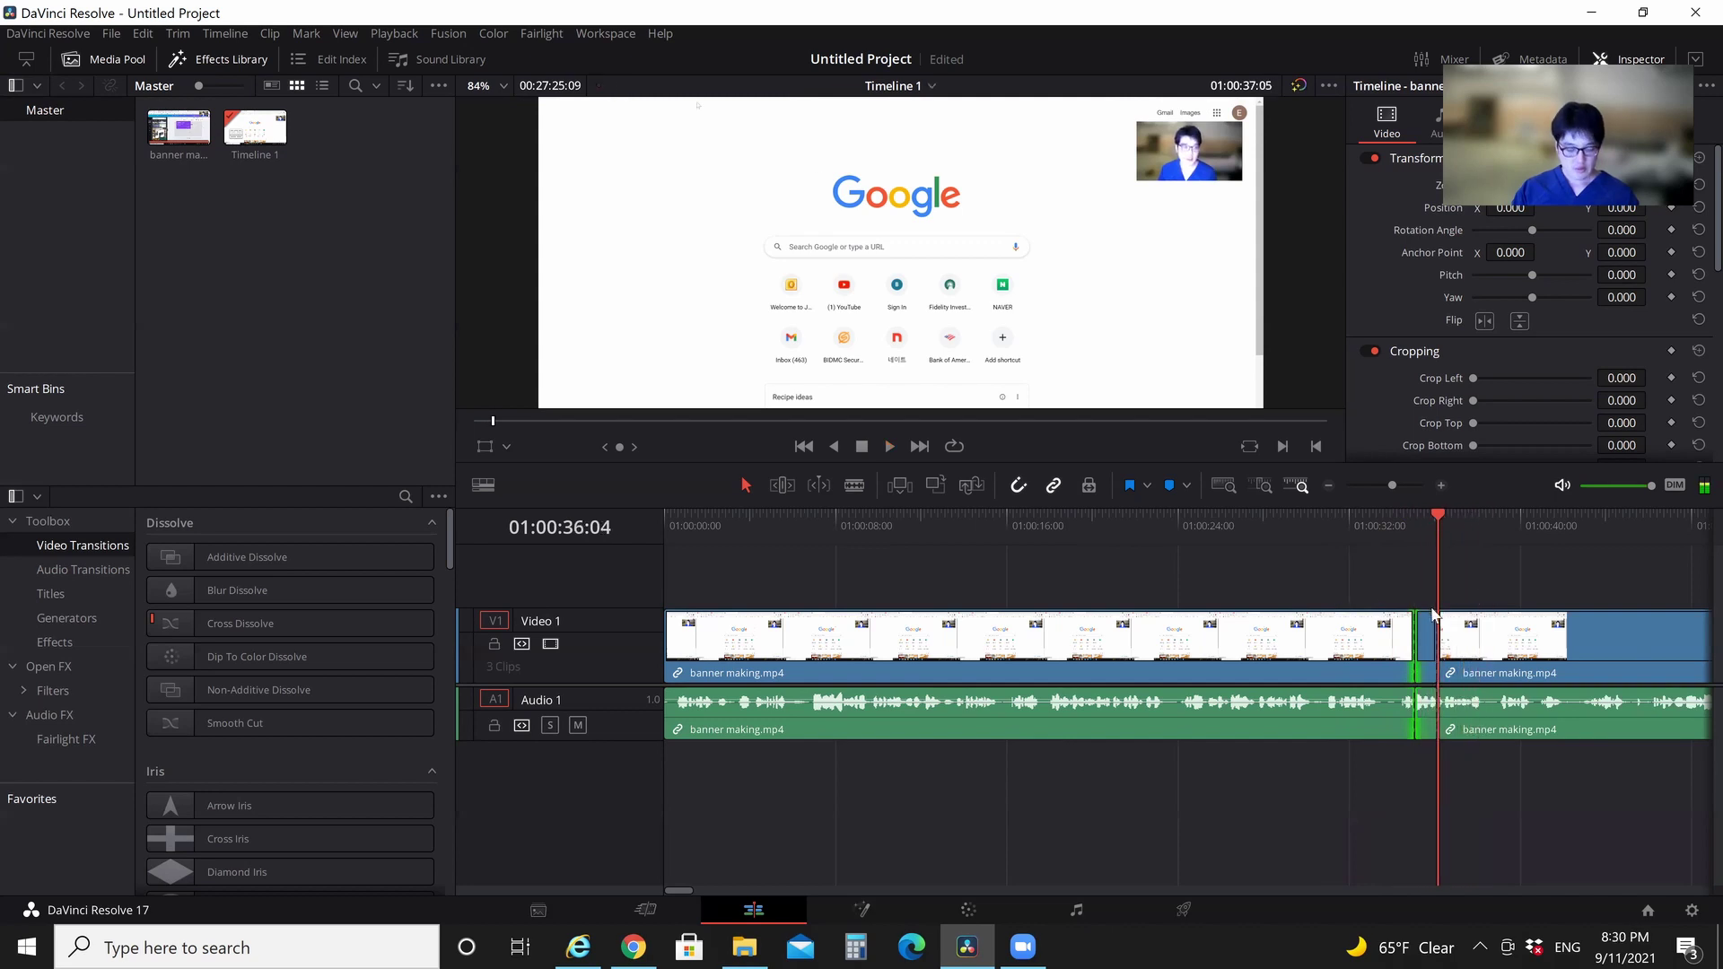
{"action": "key", "text": "ctrl+z"}
{"action": "key", "text": "space"}
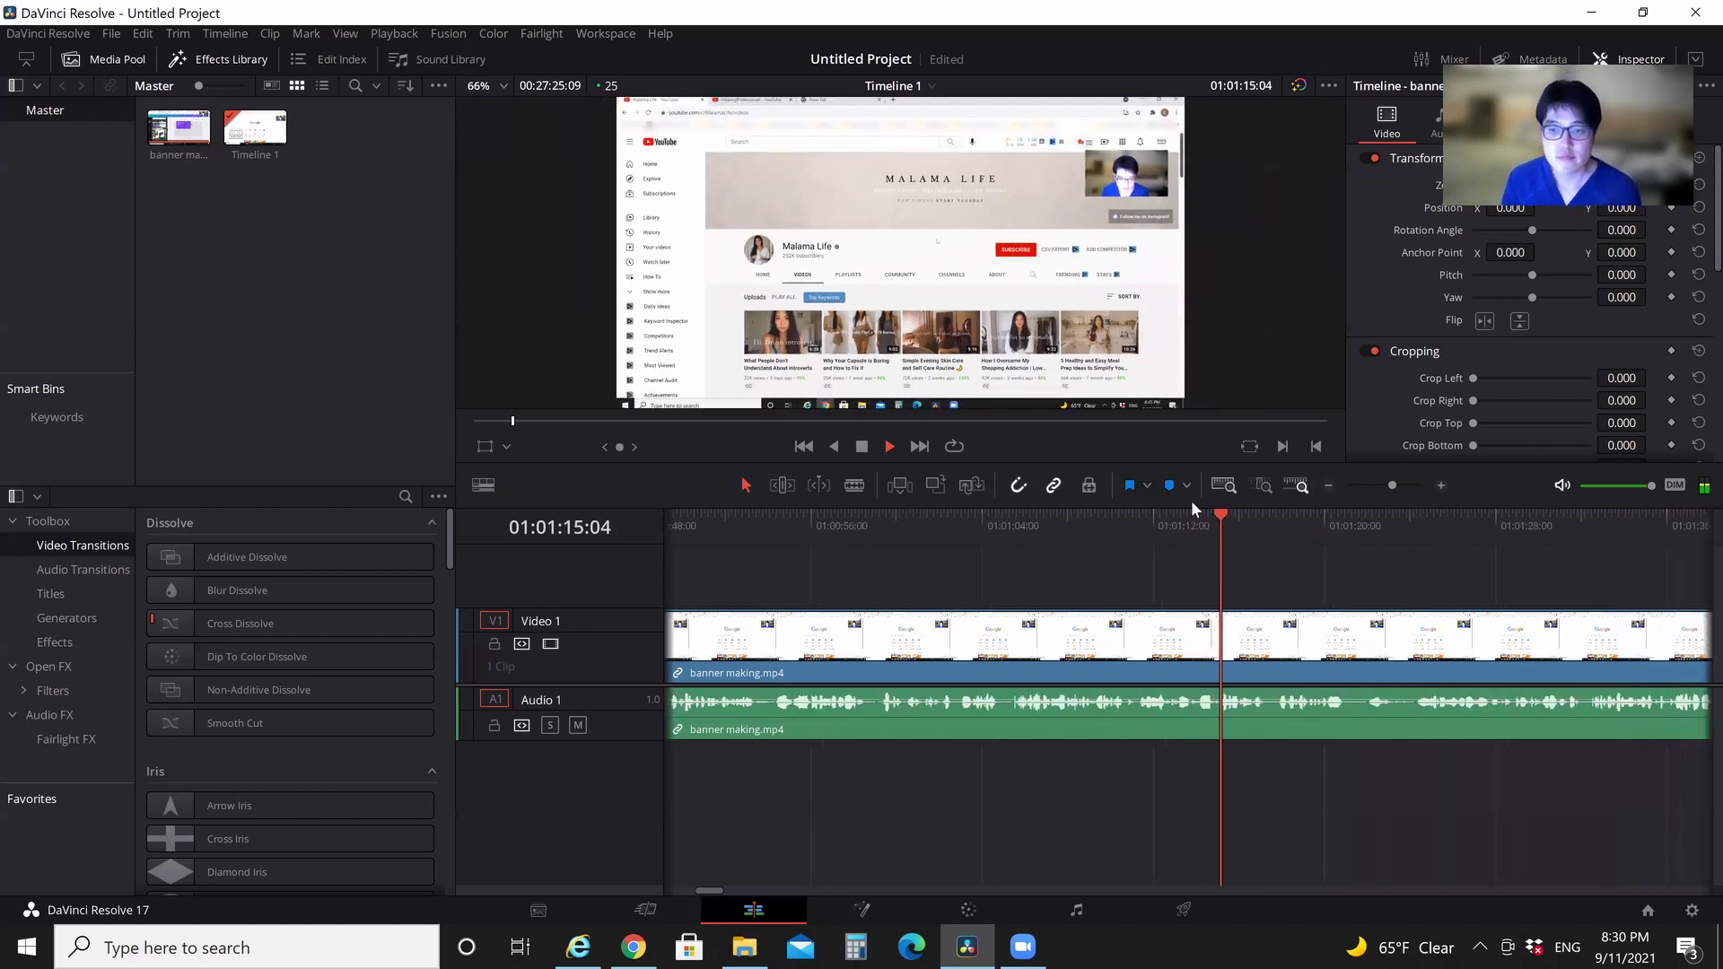
{"action": "left_click", "coordinate": [1179, 543]}
{"action": "left_click_drag", "start_coordinate": [1179, 543], "coordinate": [1219, 550]}
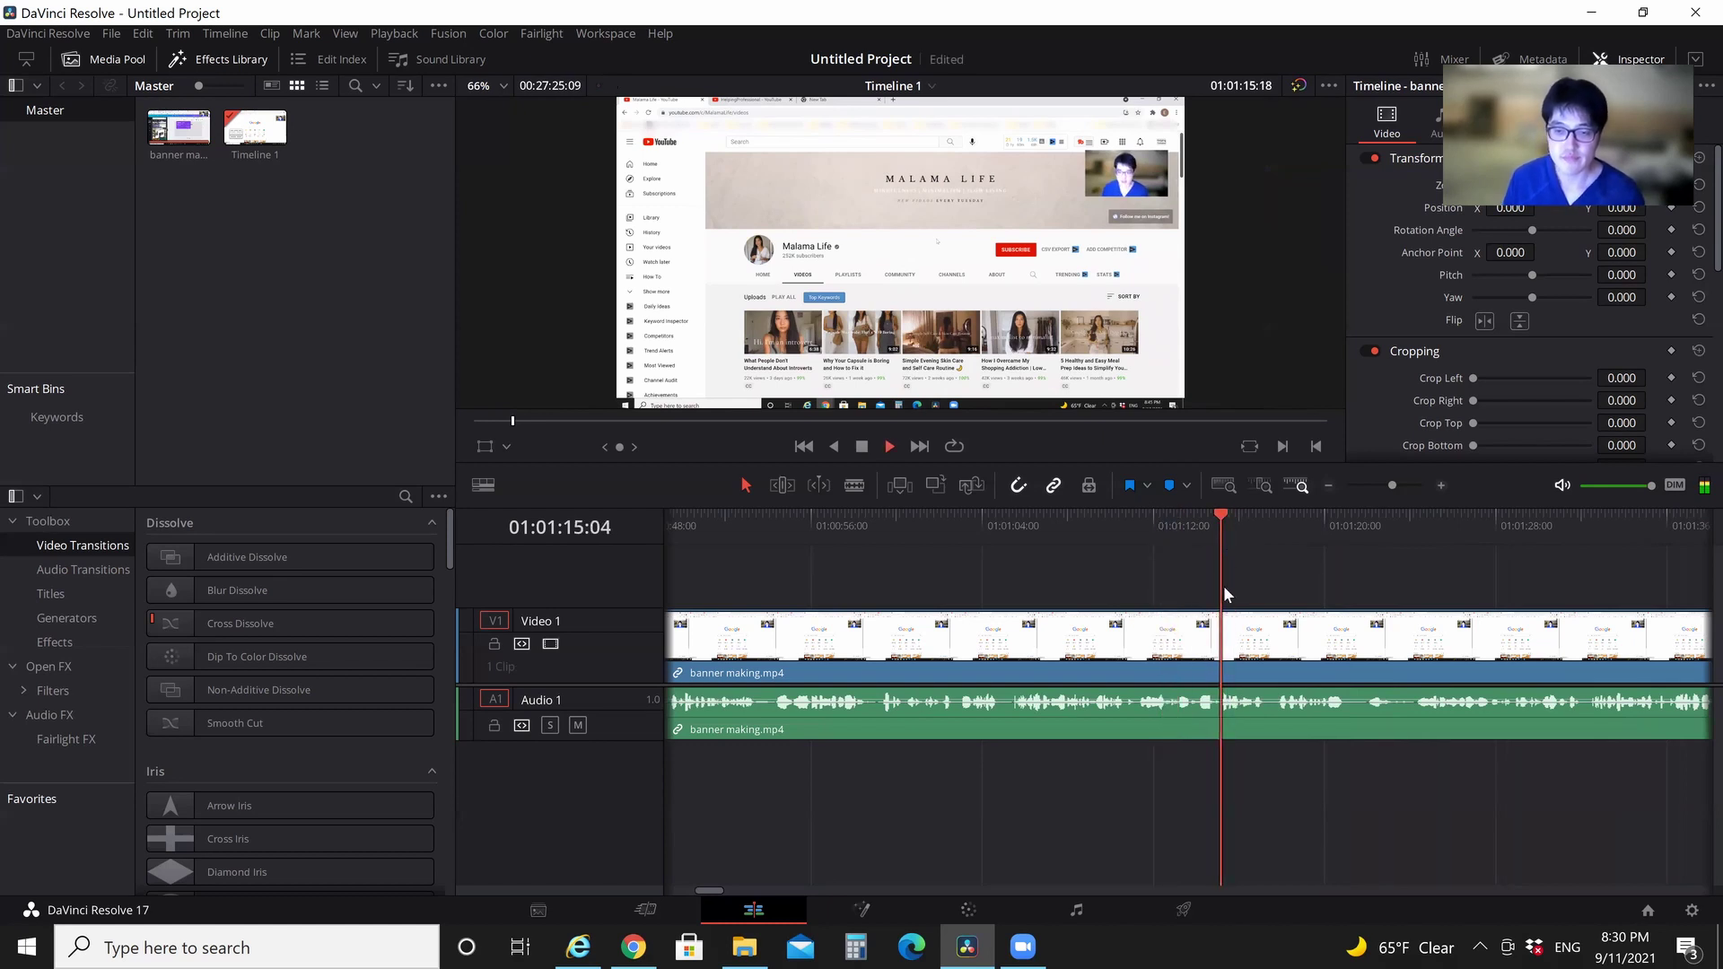
{"action": "key", "text": "space"}
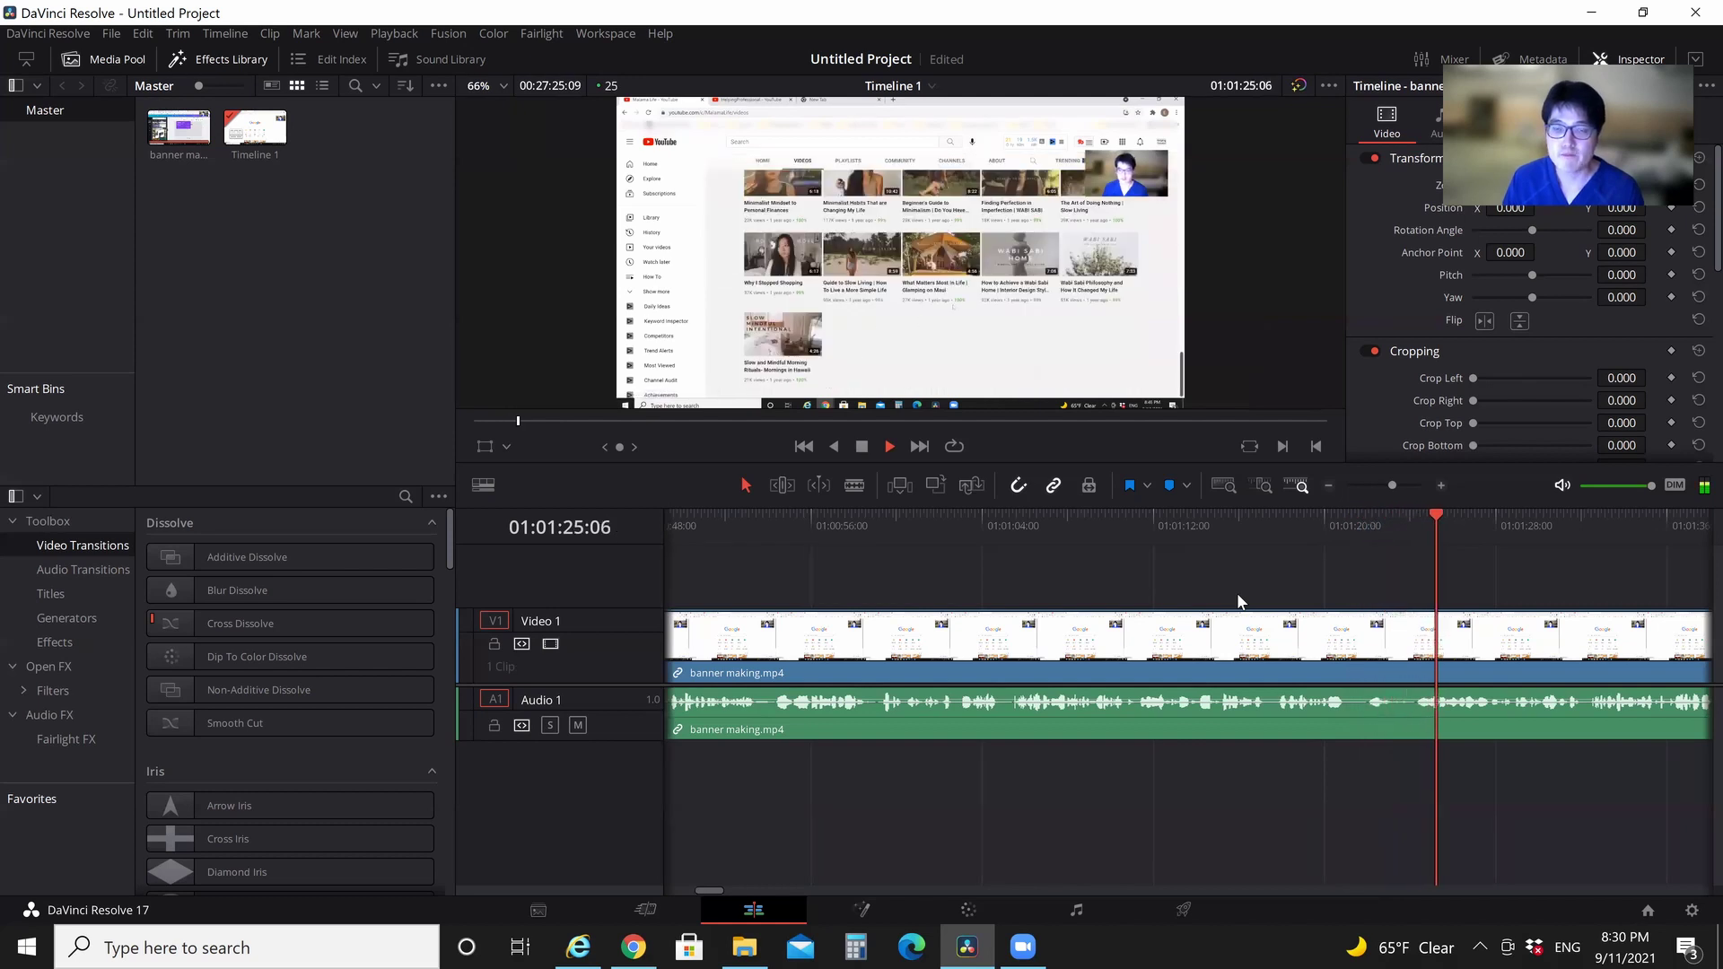
{"action": "key", "text": "XF86AudioLowerVolume"}
{"action": "key", "text": "XF86AudioLowerVolume"}
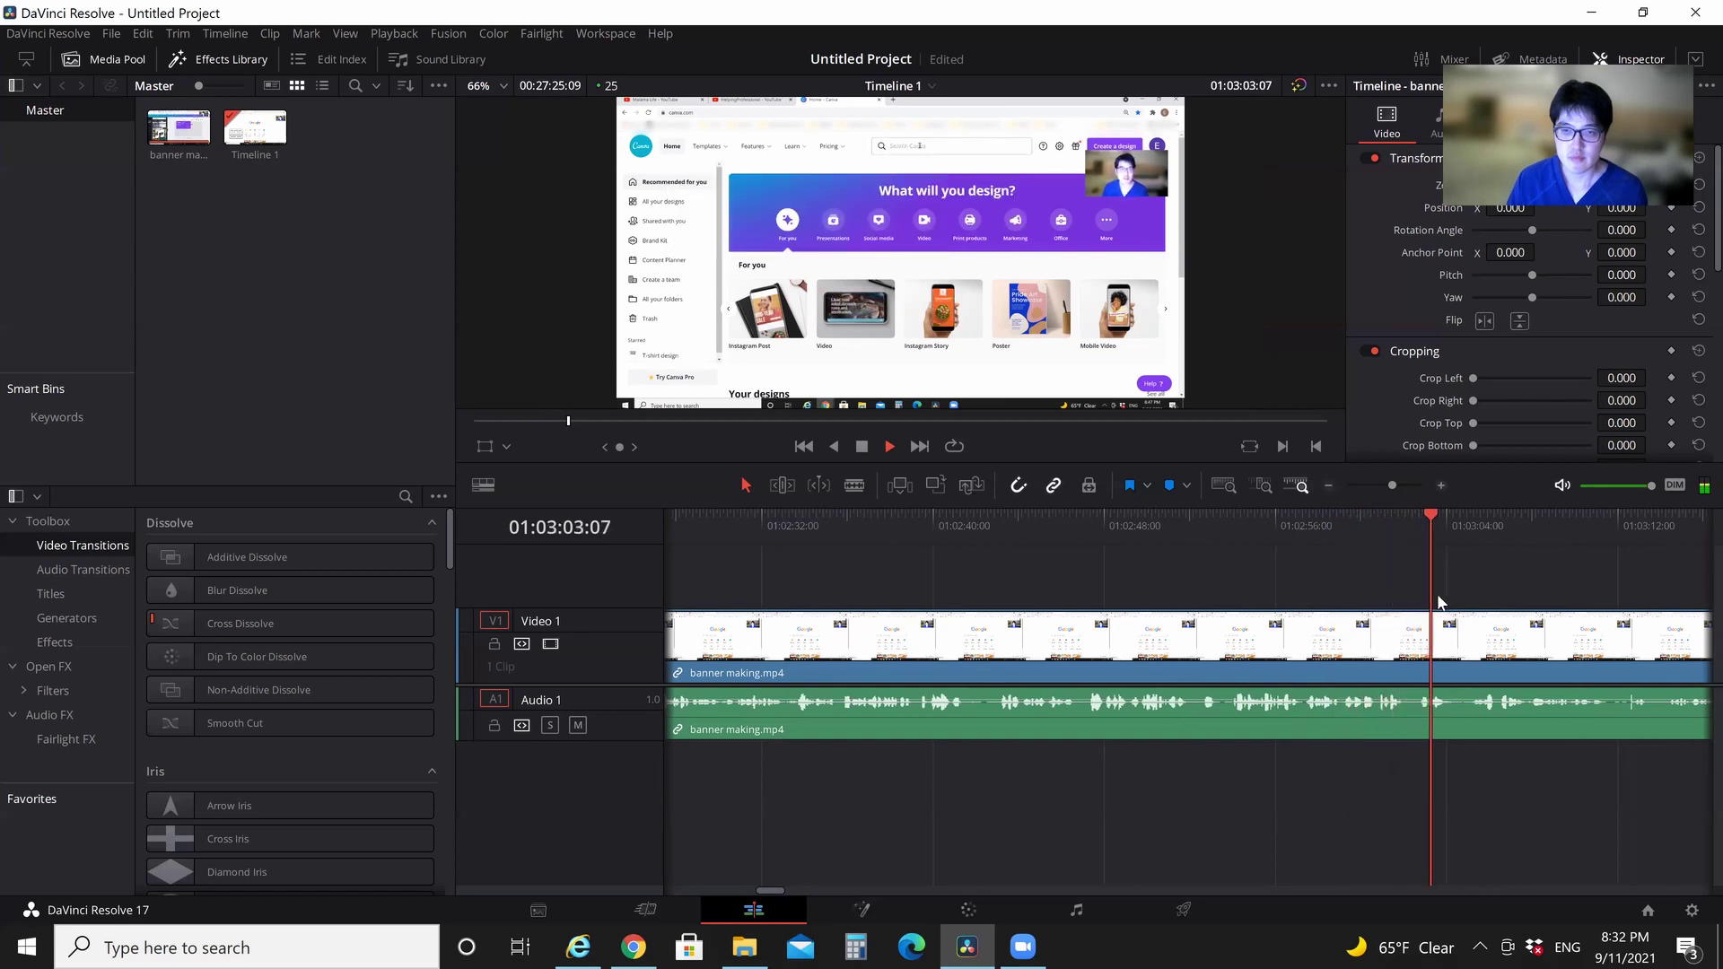
{"action": "left_click_drag", "start_coordinate": [1455, 603], "coordinate": [1552, 607]}
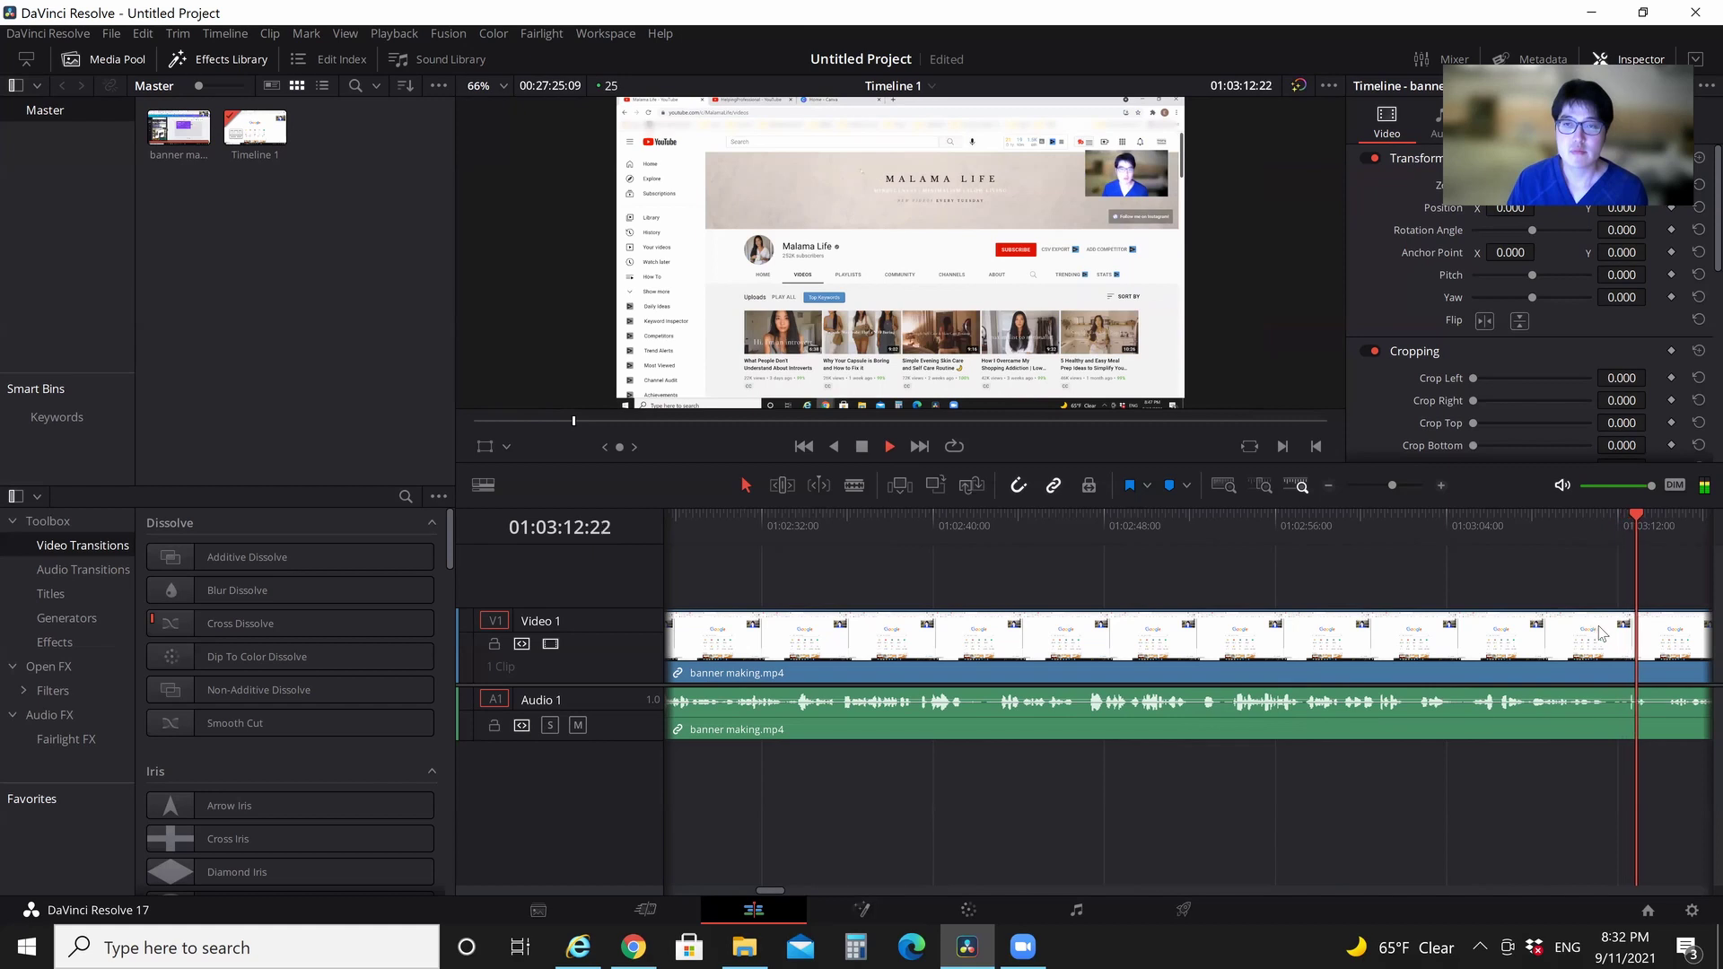
{"action": "mouse_move", "coordinate": [1600, 634]}
{"action": "left_mouse_down"}
{"action": "mouse_move", "coordinate": [1697, 603]}
{"action": "mouse_move", "coordinate": [1514, 605]}
{"action": "left_mouse_up"}
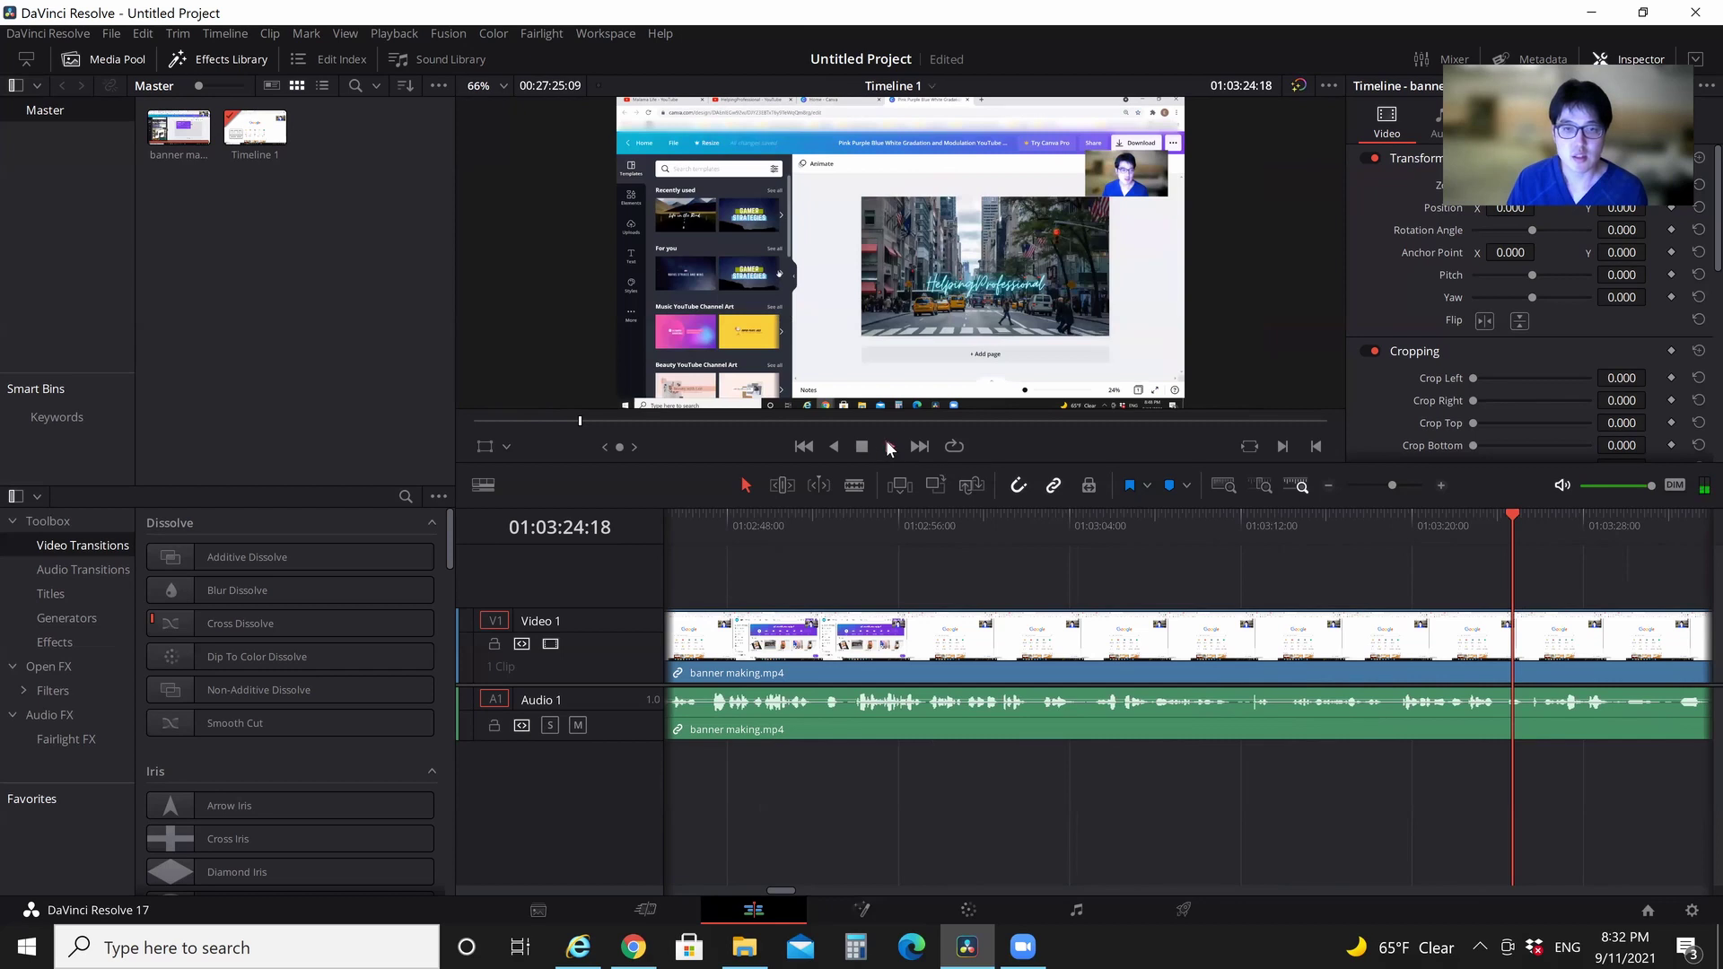
{"action": "left_click", "coordinate": [889, 445]}
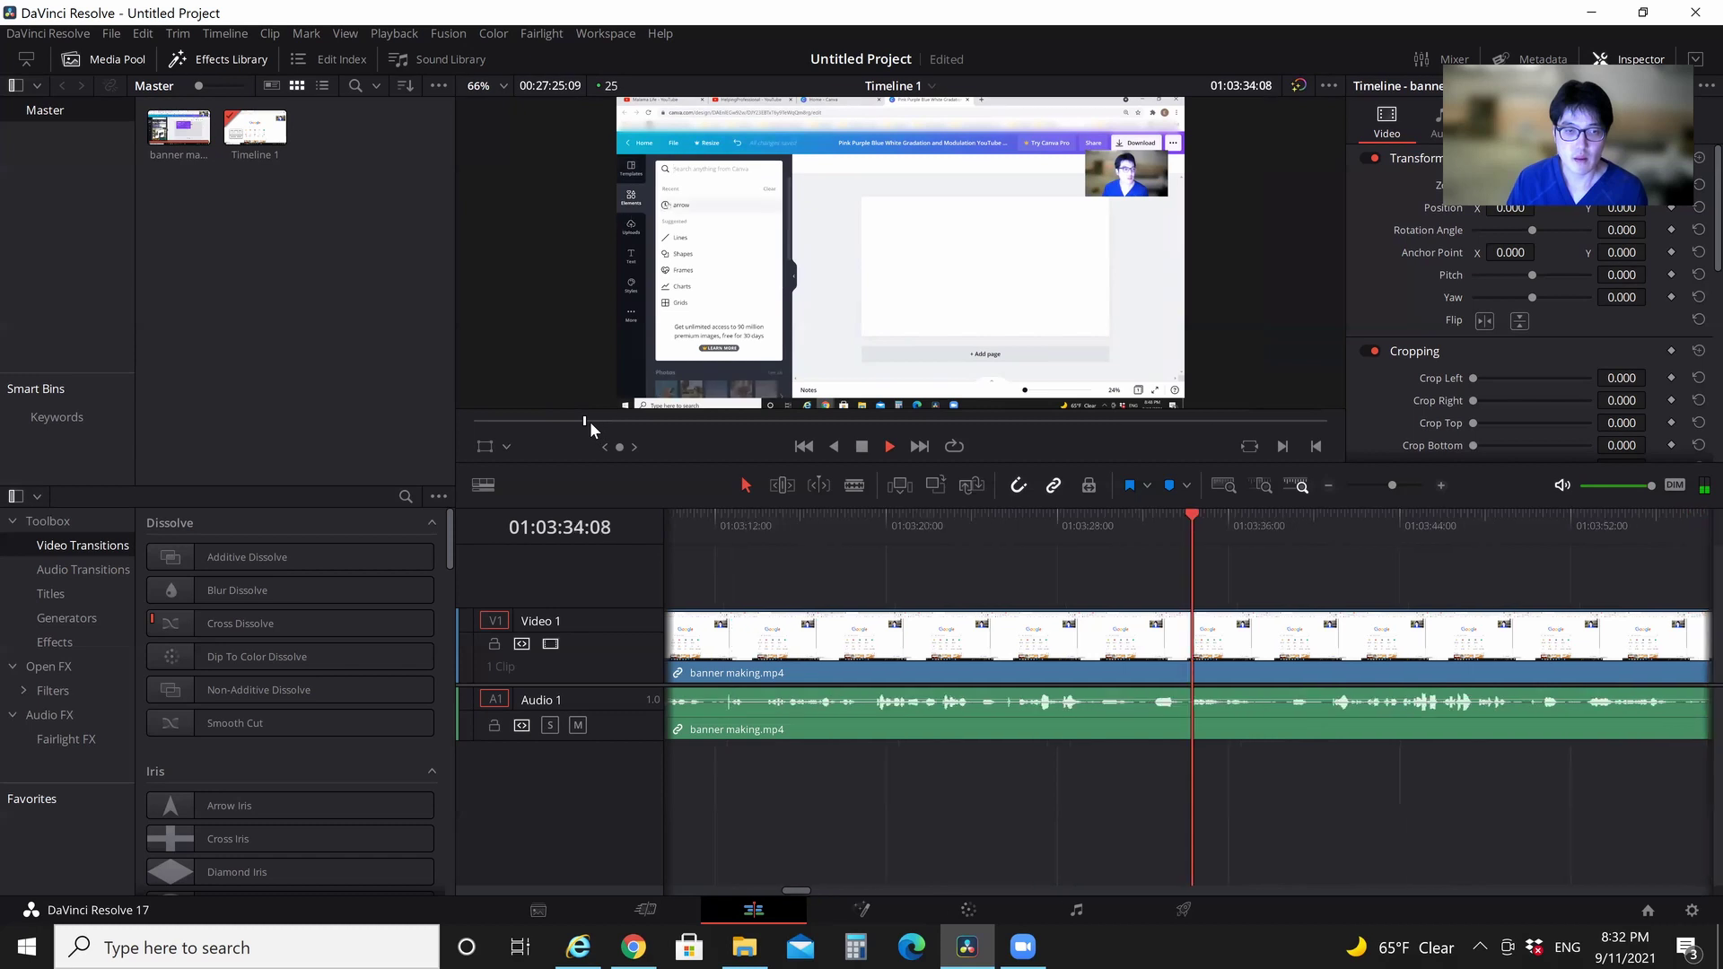
{"action": "left_click", "coordinate": [1378, 586]}
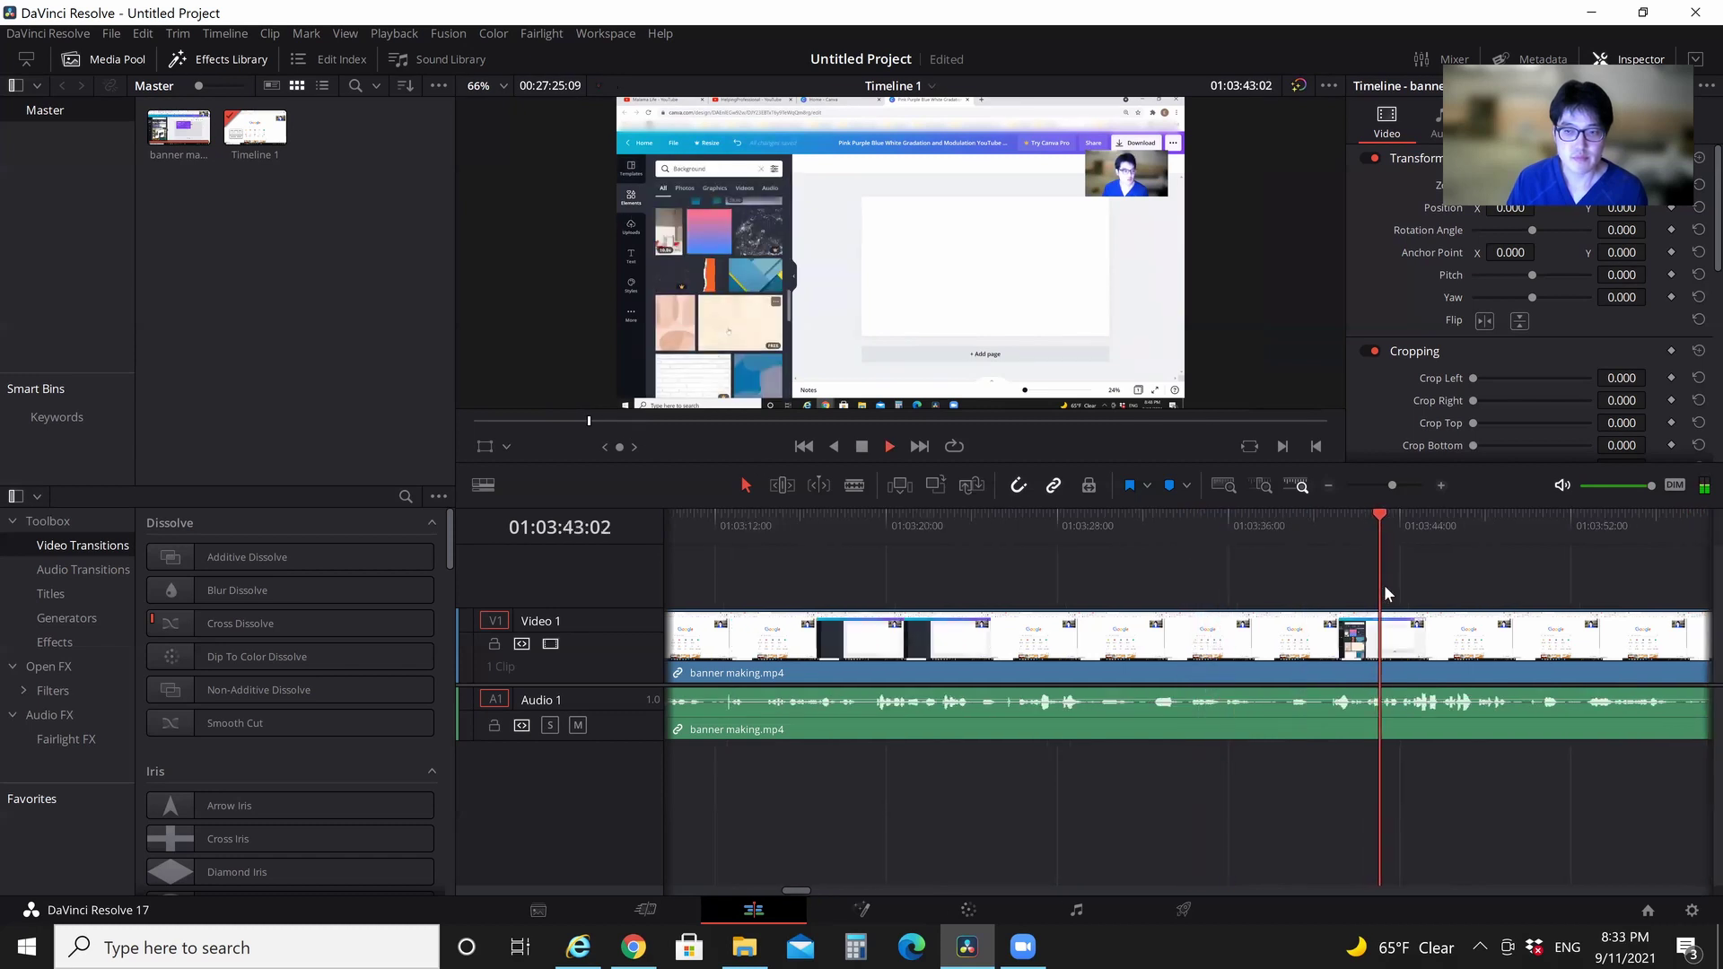
{"action": "left_click_drag", "start_coordinate": [1384, 584], "coordinate": [1475, 585]}
{"action": "key", "text": "space"}
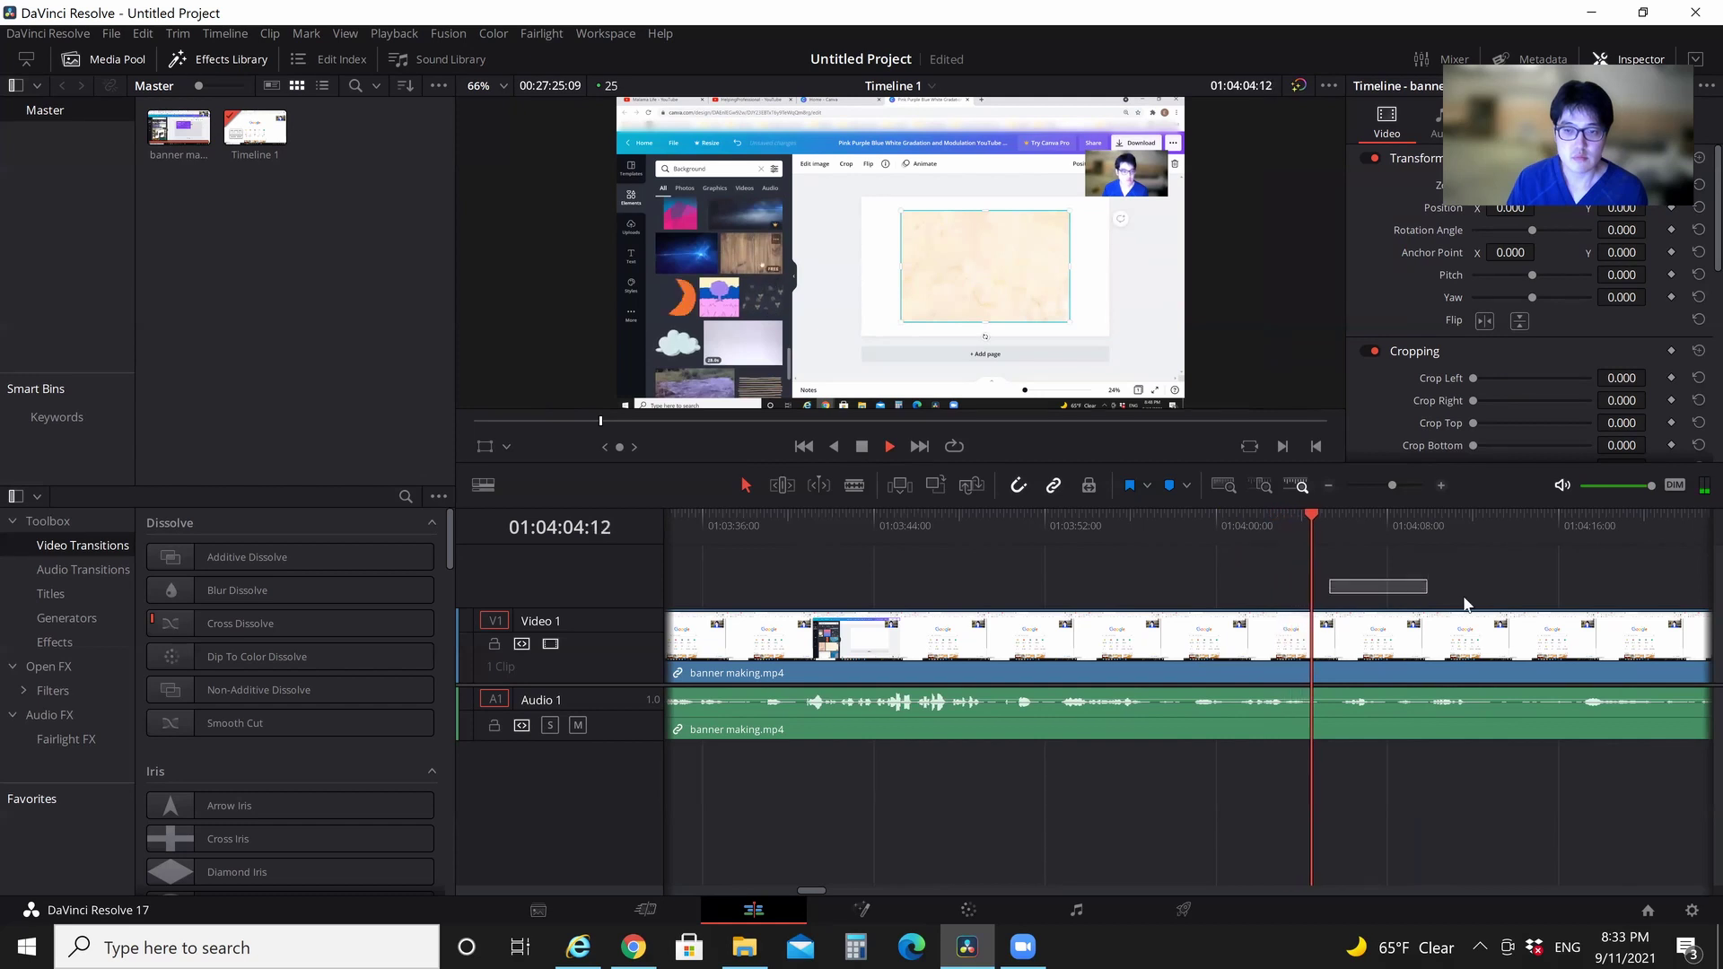
Skip ahead to about 01:04:18, then play and stop at 01:05:12:22
{"action": "left_click", "coordinate": [1421, 581]}
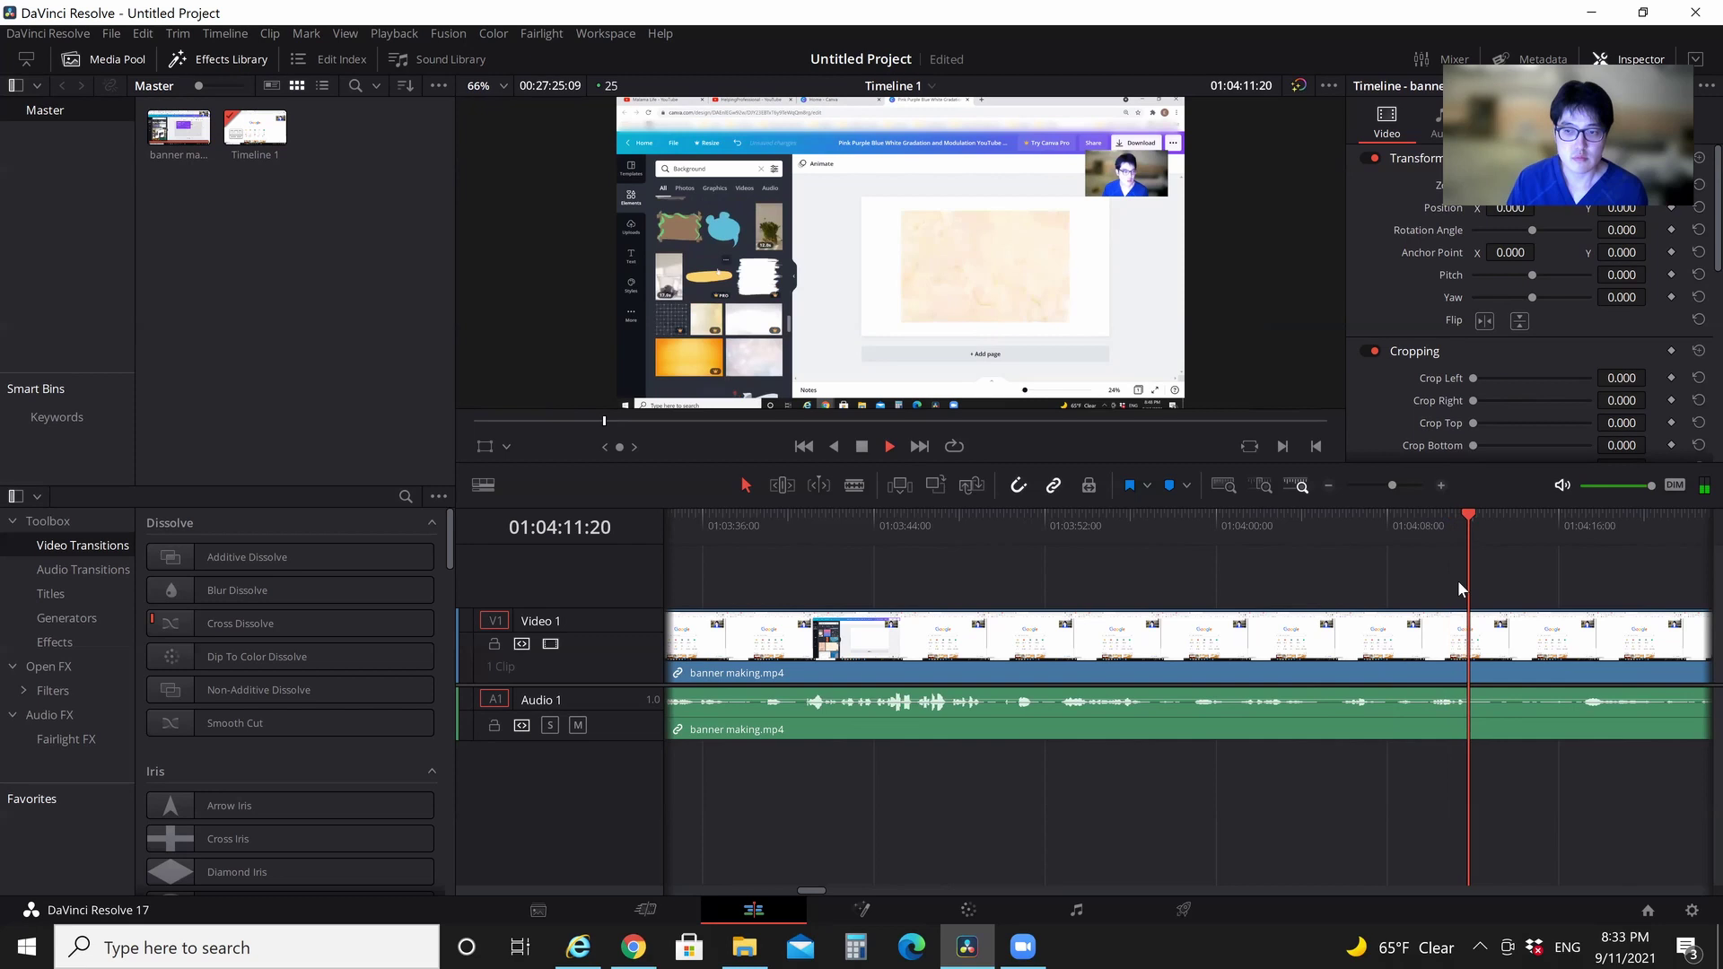
{"action": "left_click", "coordinate": [1537, 576]}
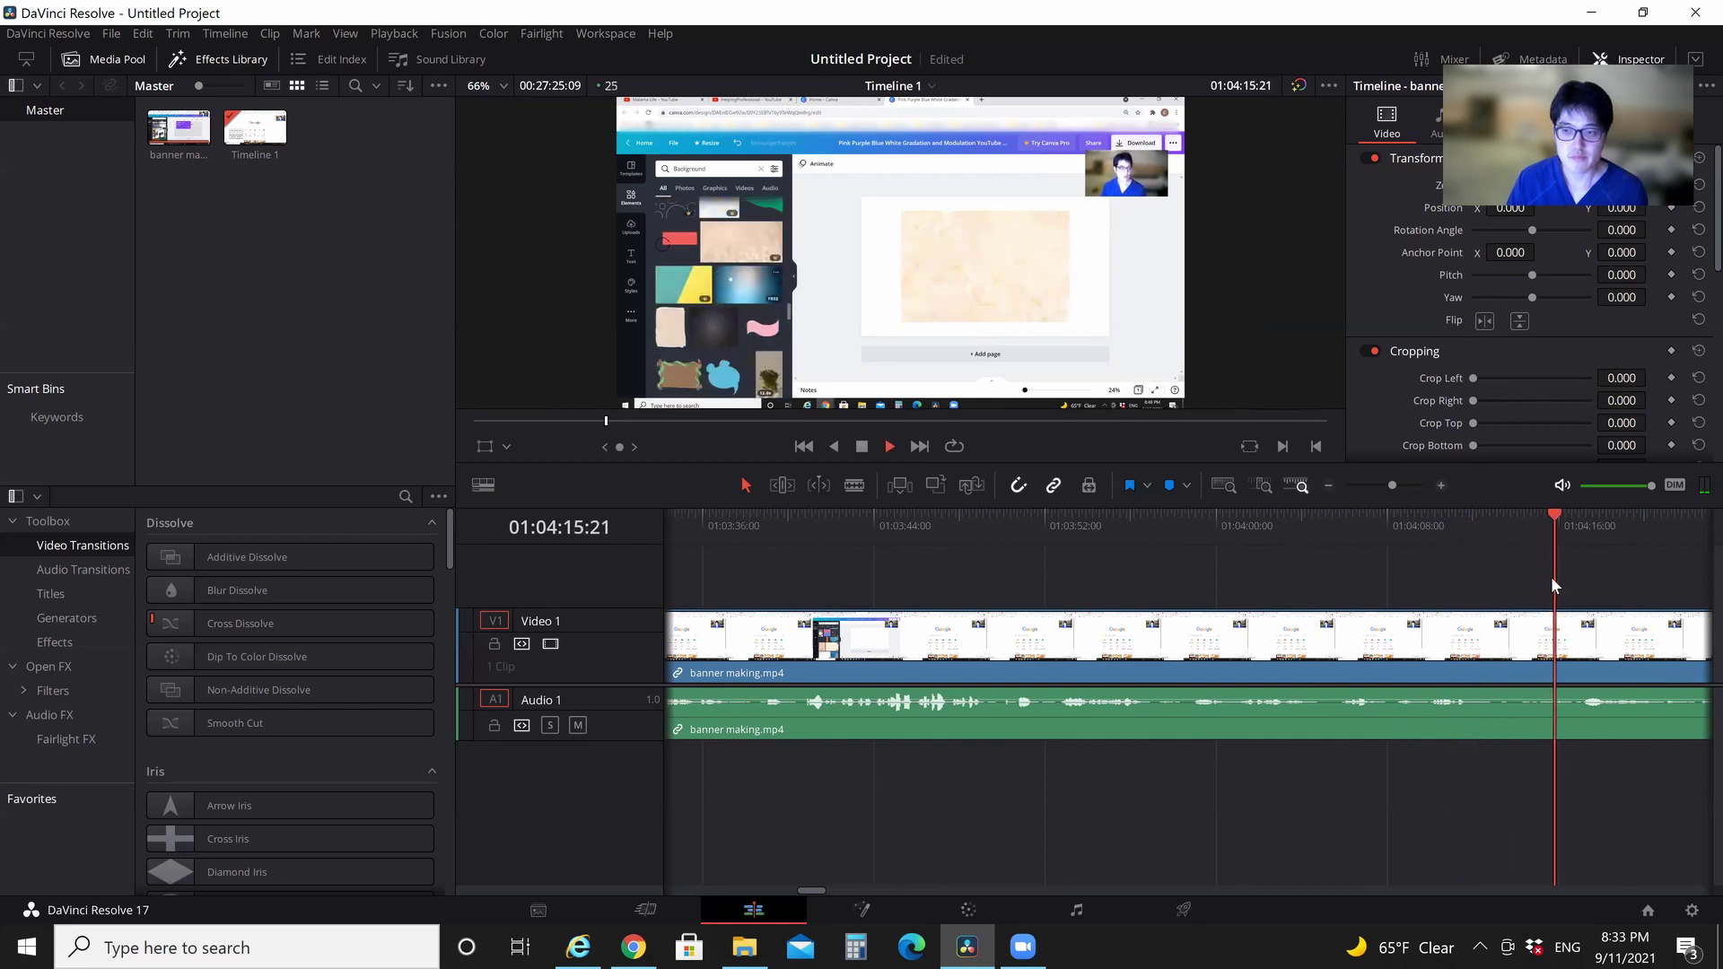
{"action": "left_click", "coordinate": [1618, 576]}
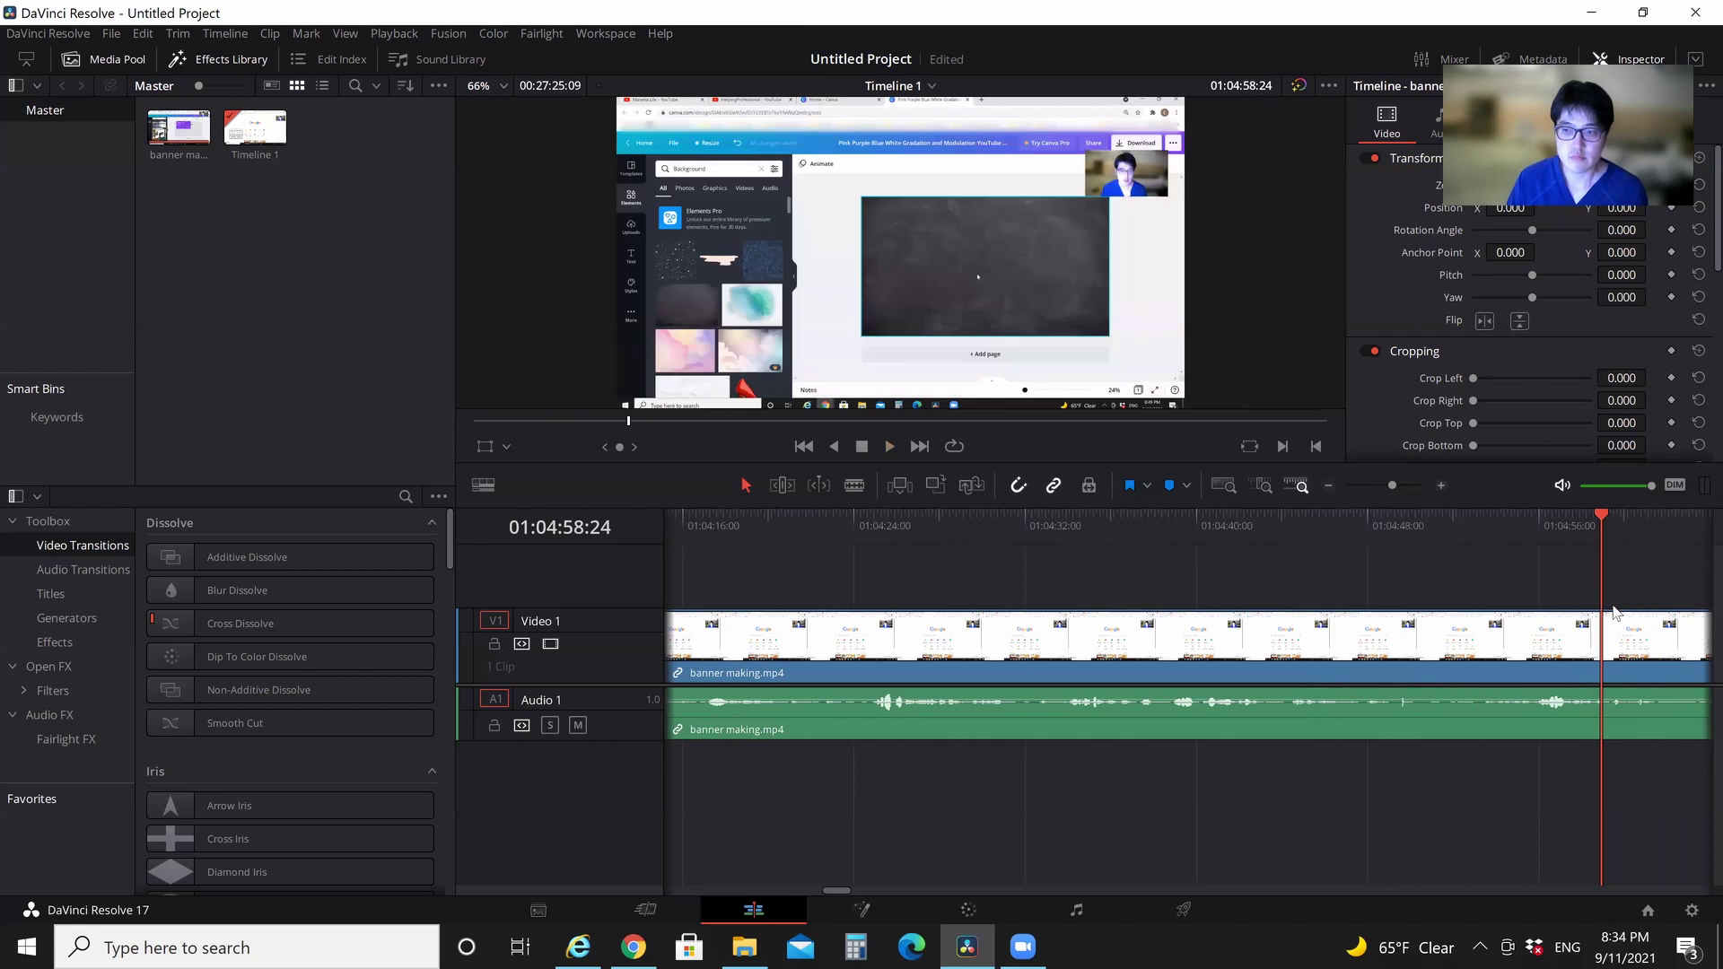
{"action": "key", "text": "space"}
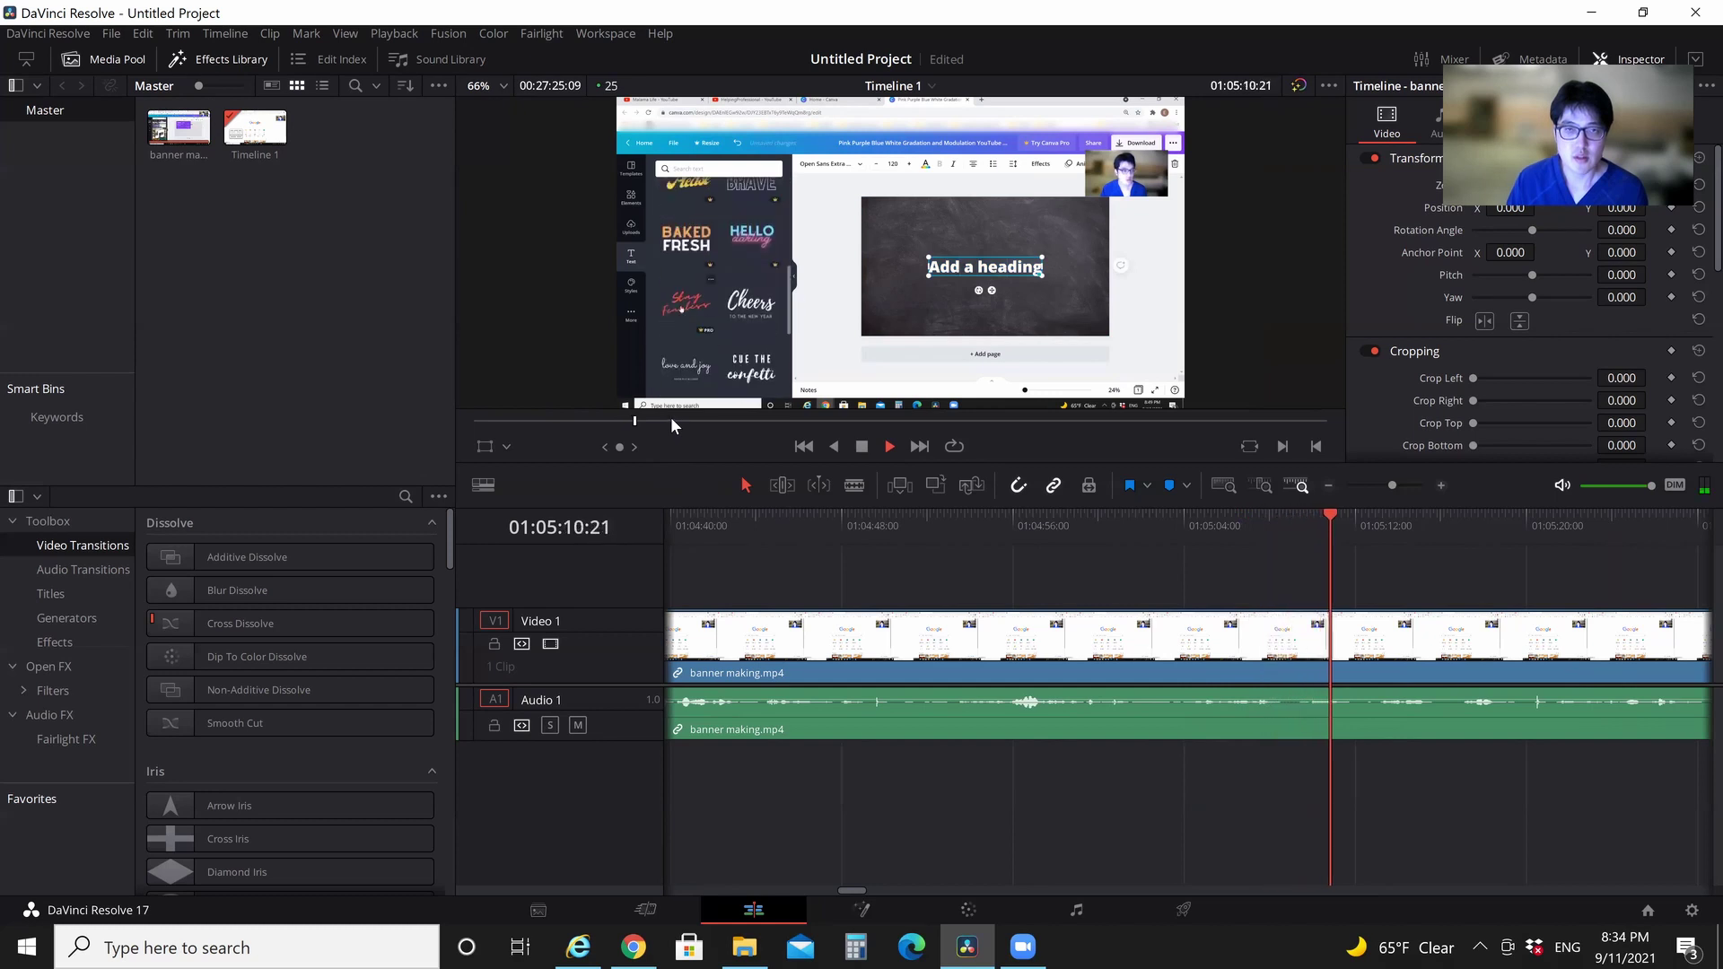
{"action": "key", "text": "space"}
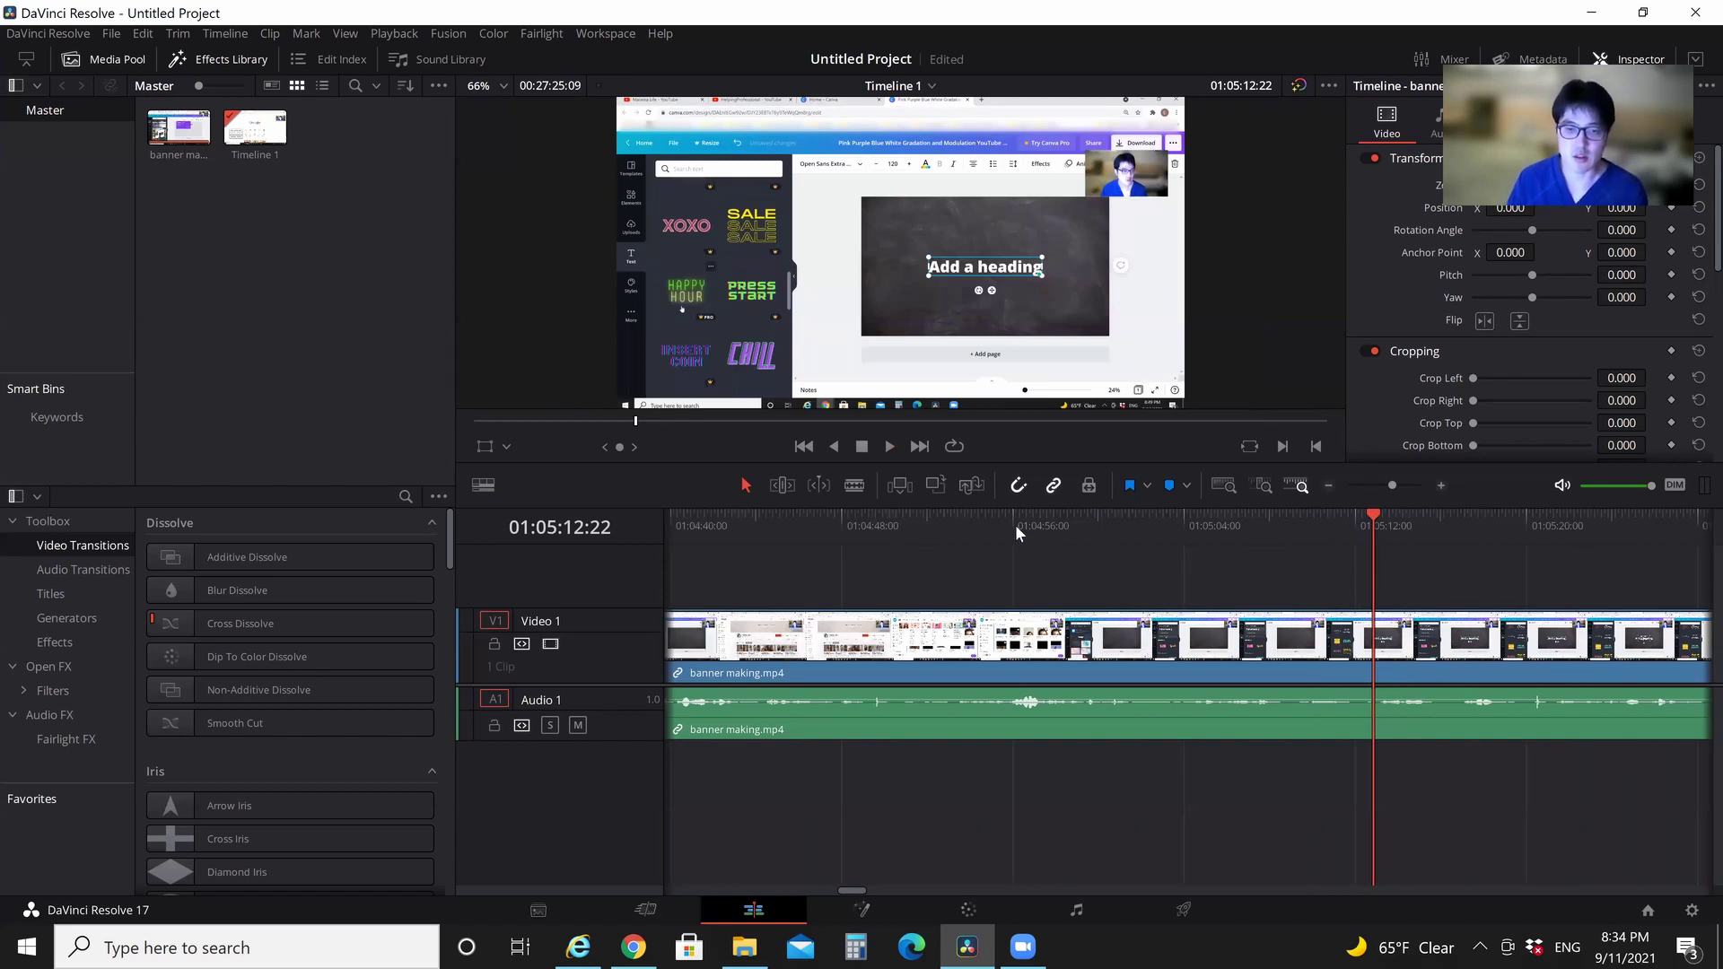
Blade at 01:05:12:22 and a later point, ripple-delete the middle piece, and rejoin the clip
{"action": "left_click", "coordinate": [854, 487]}
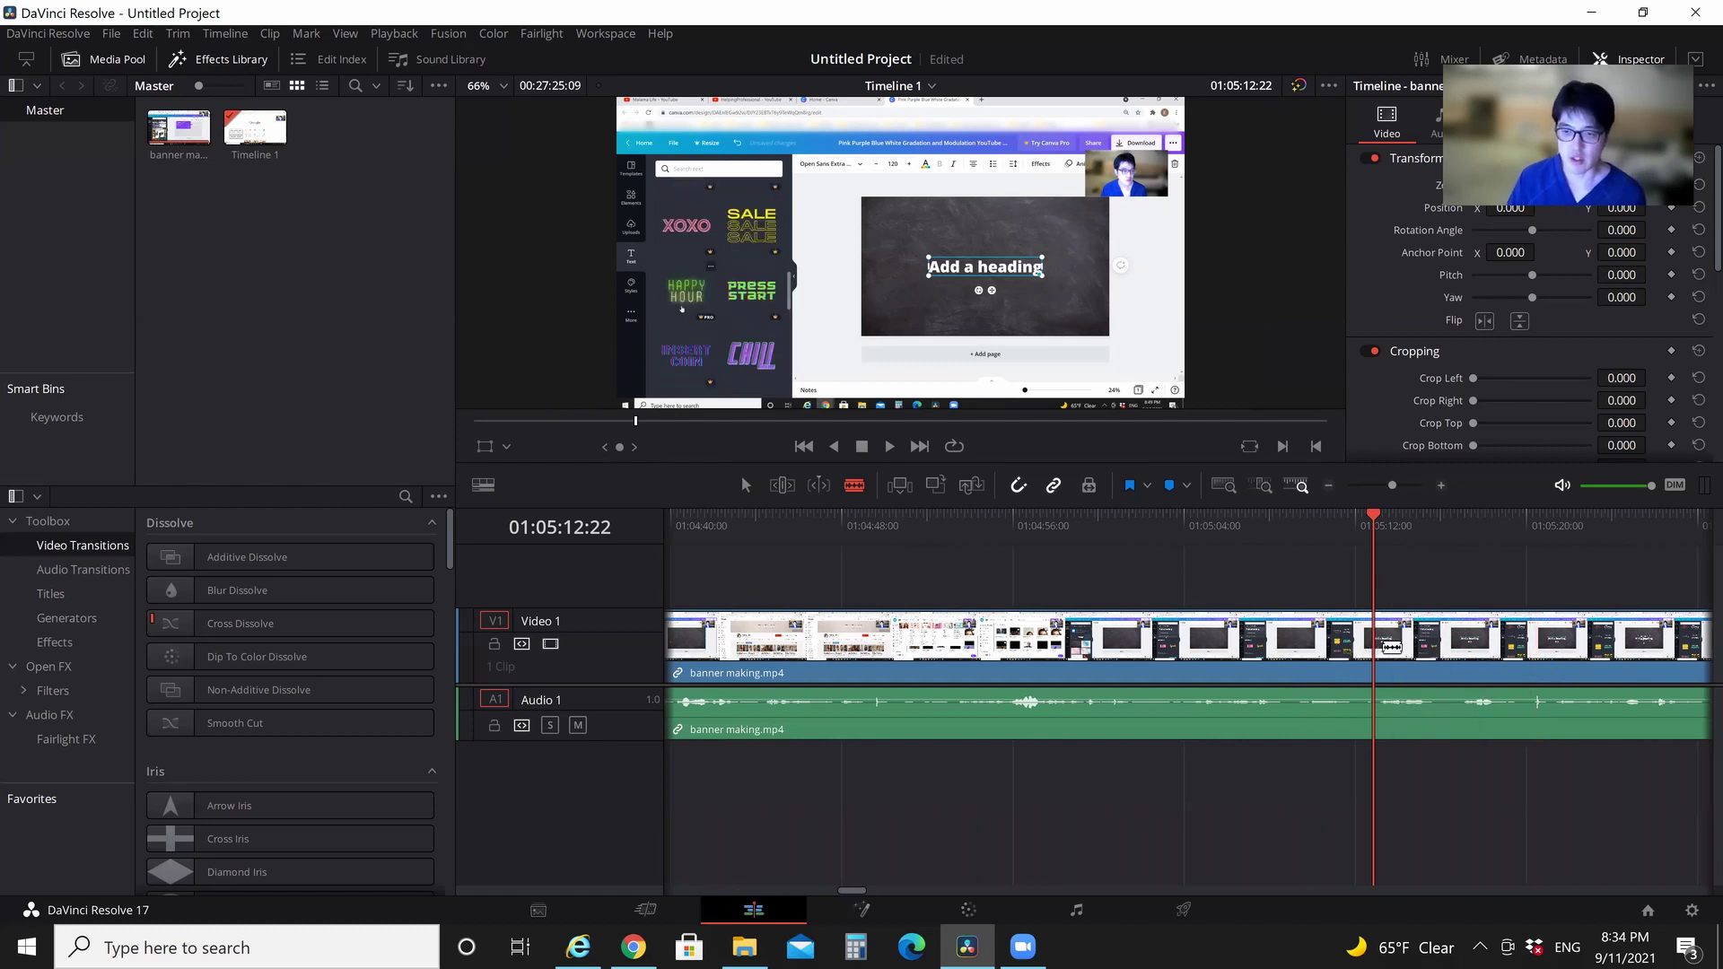
{"action": "left_click", "coordinate": [1388, 656]}
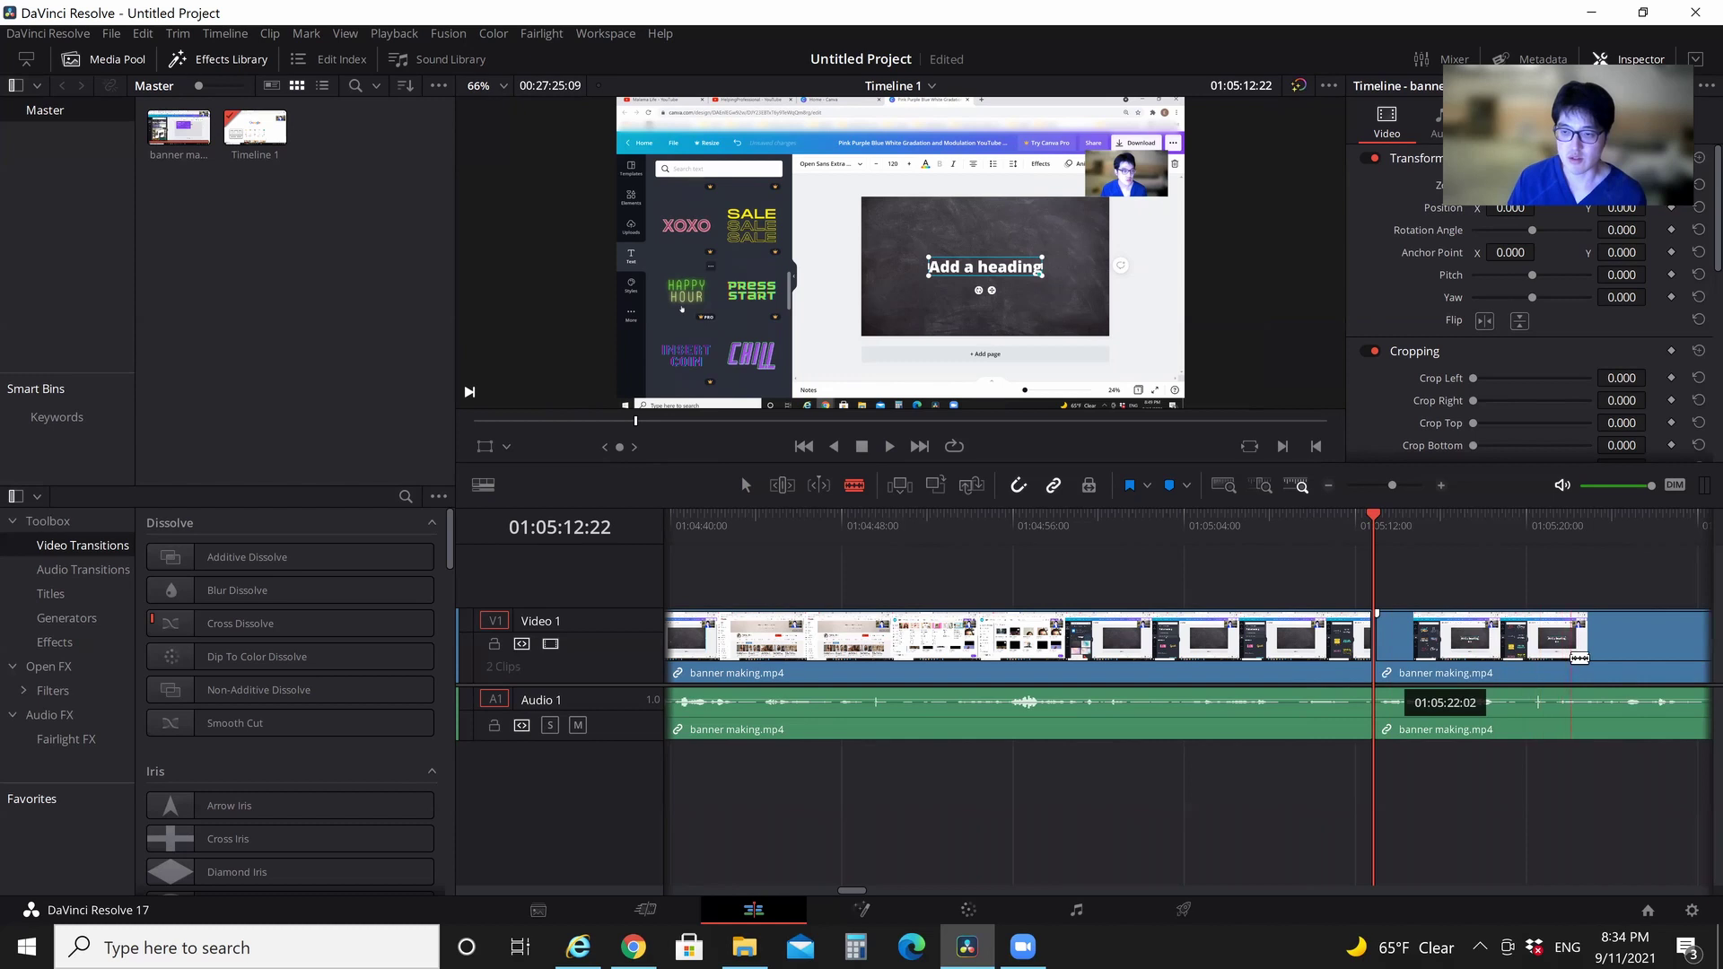
{"action": "left_click", "coordinate": [1570, 657]}
{"action": "key", "text": "a"}
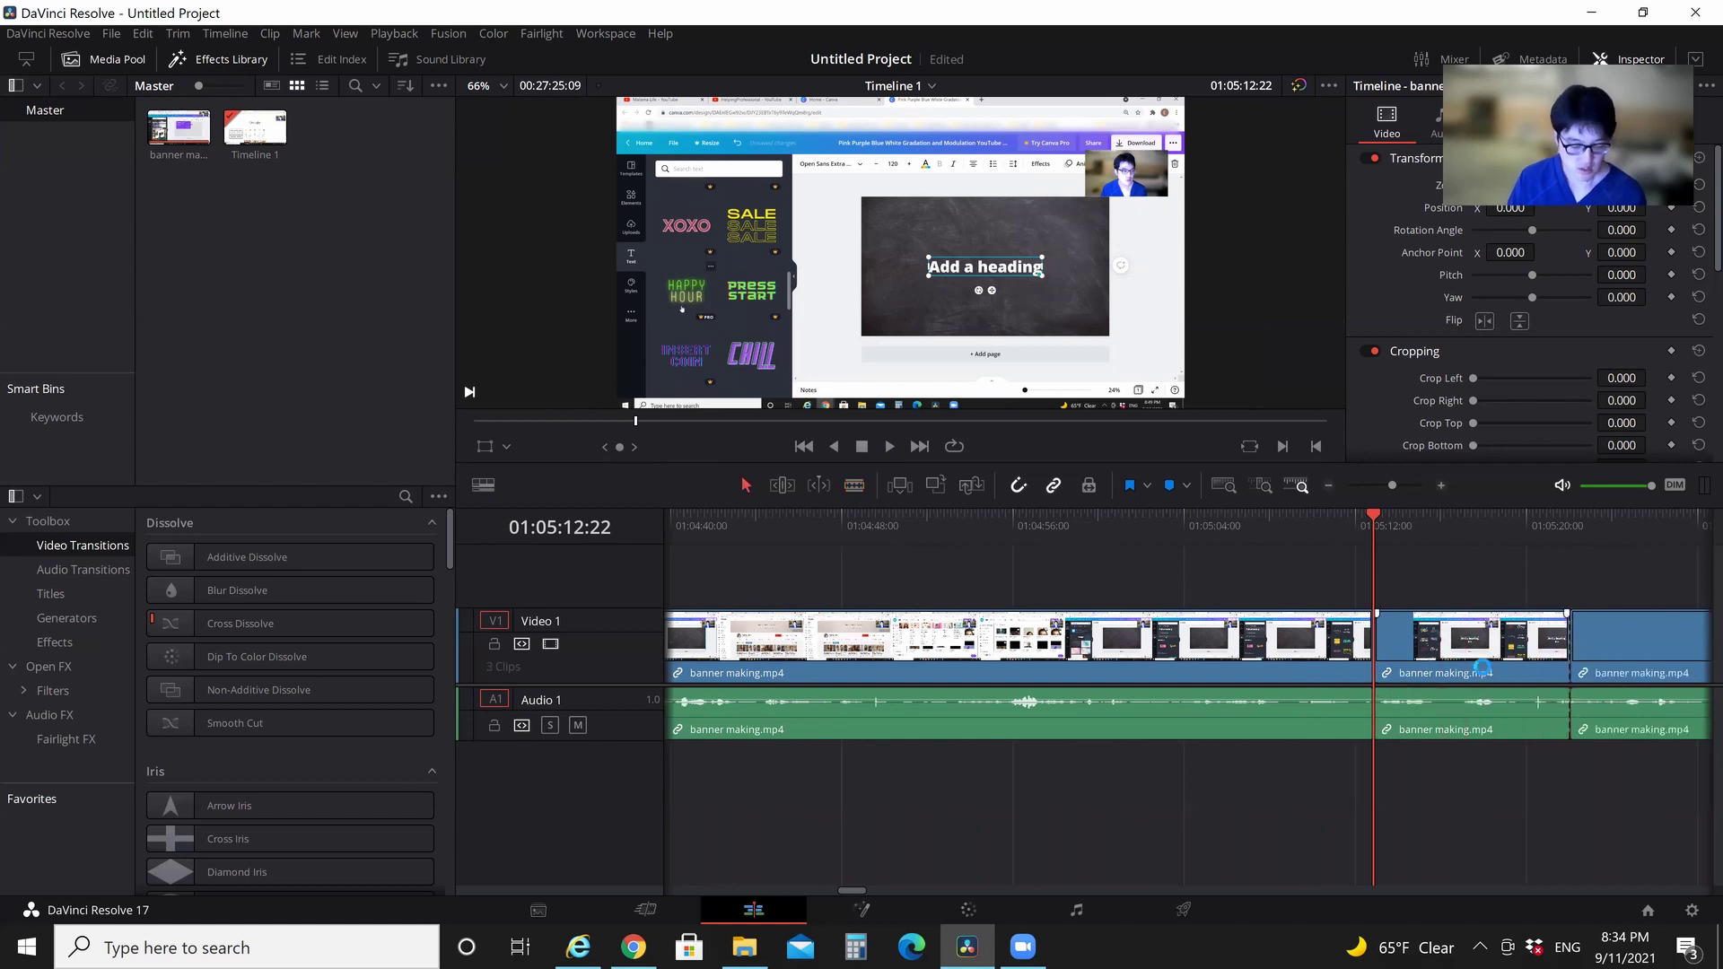
{"action": "left_click", "coordinate": [1487, 675]}
{"action": "mouse_move", "coordinate": [1472, 714]}
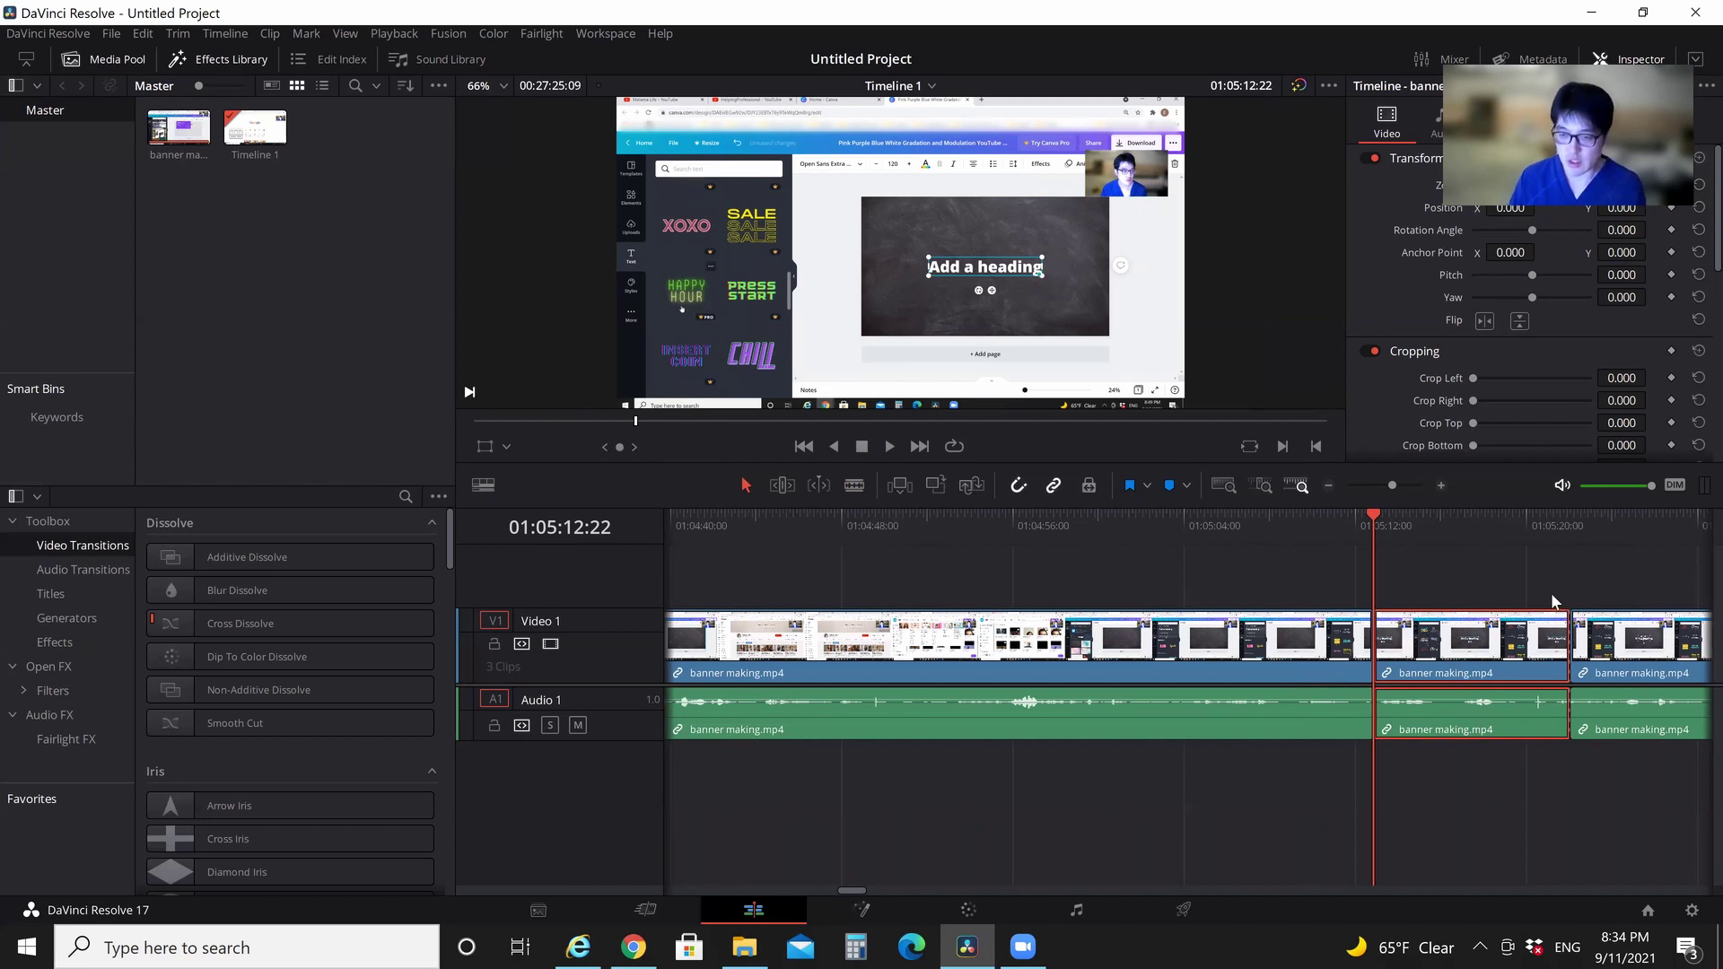
{"action": "key", "text": "Delete"}
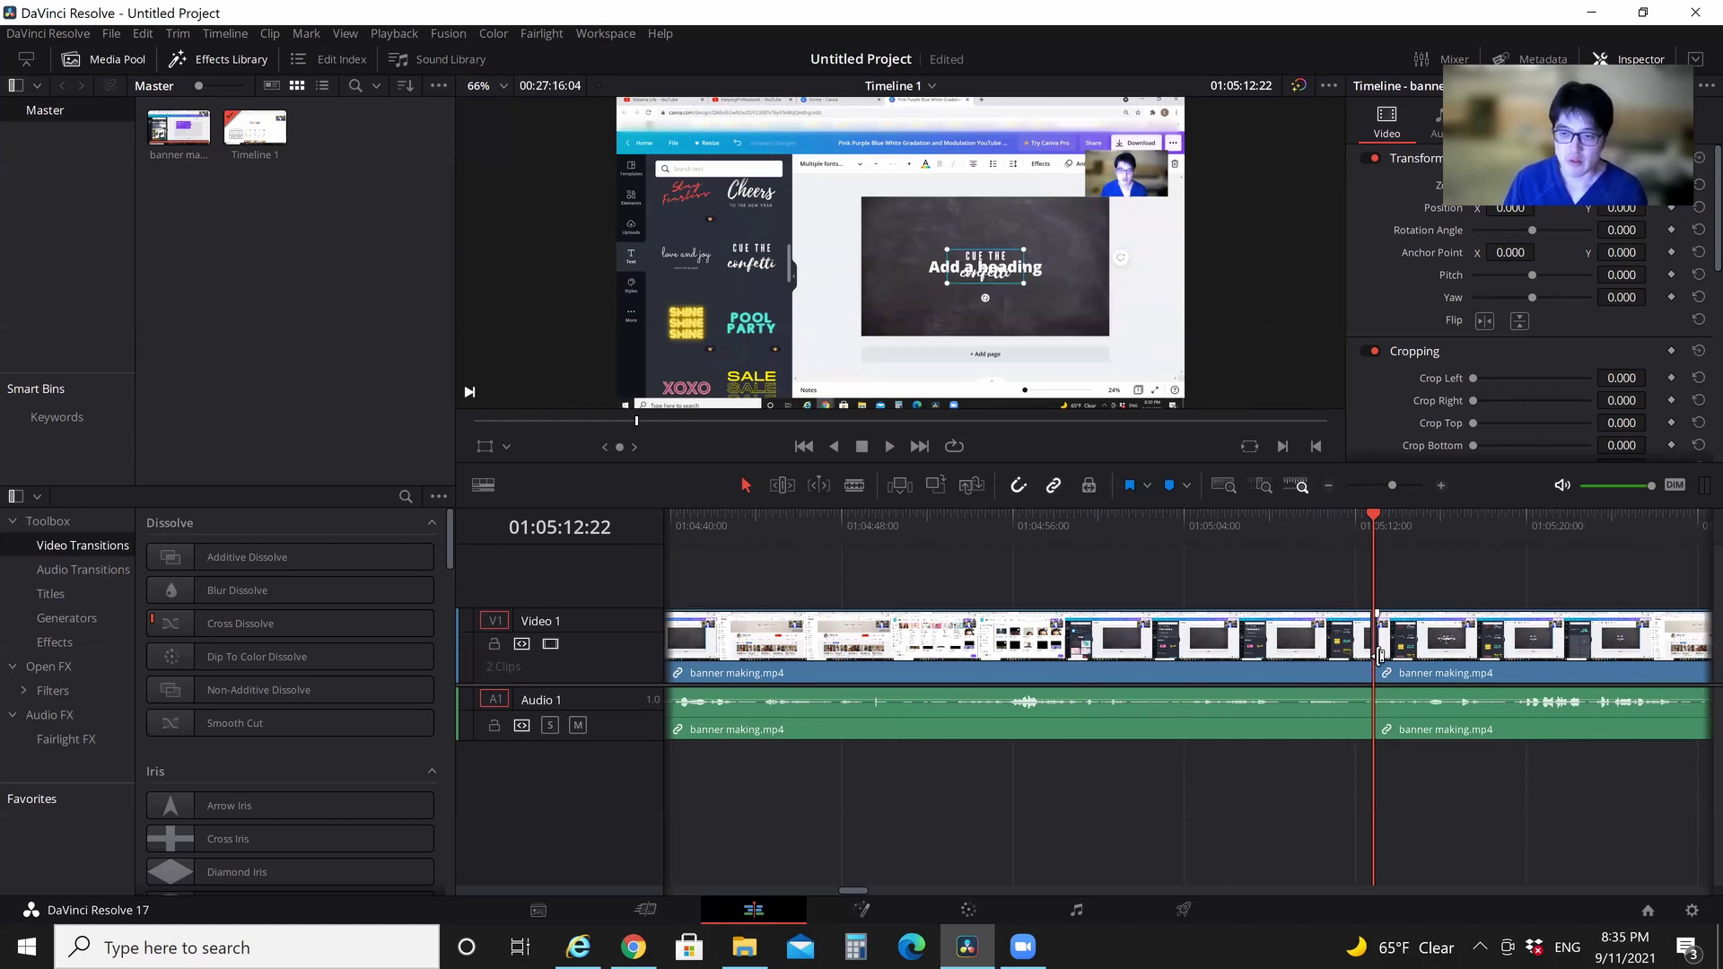
{"action": "left_click", "coordinate": [1430, 656]}
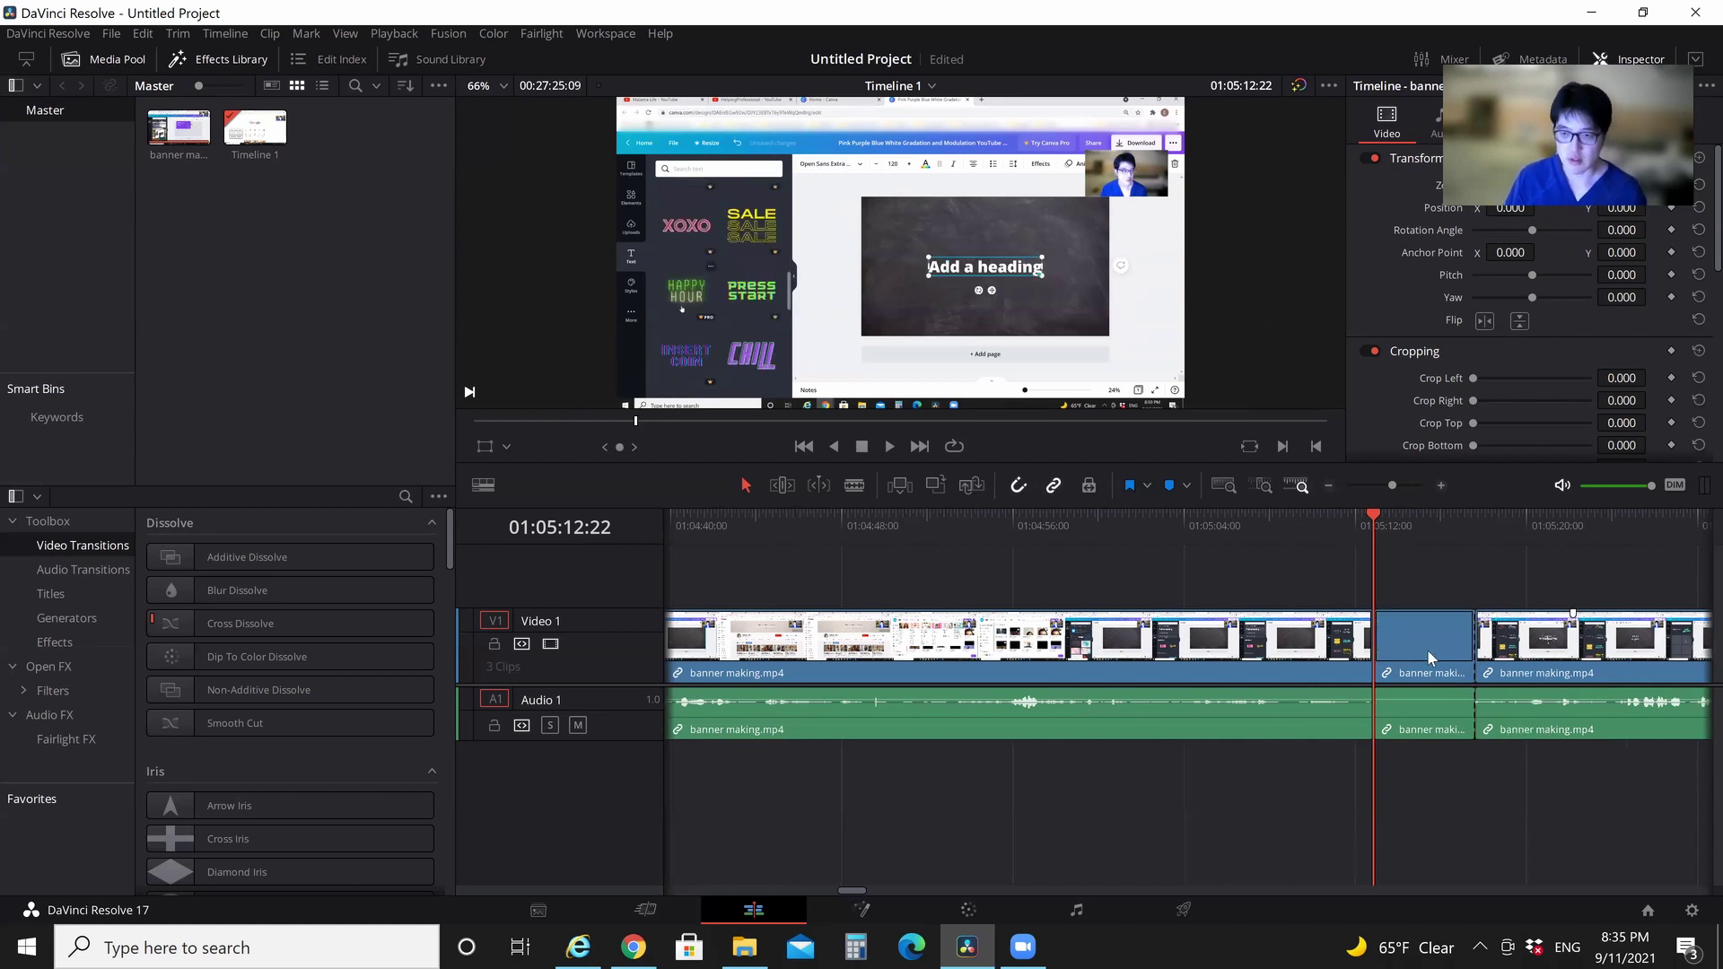
{"action": "key", "text": "ctrl+z"}
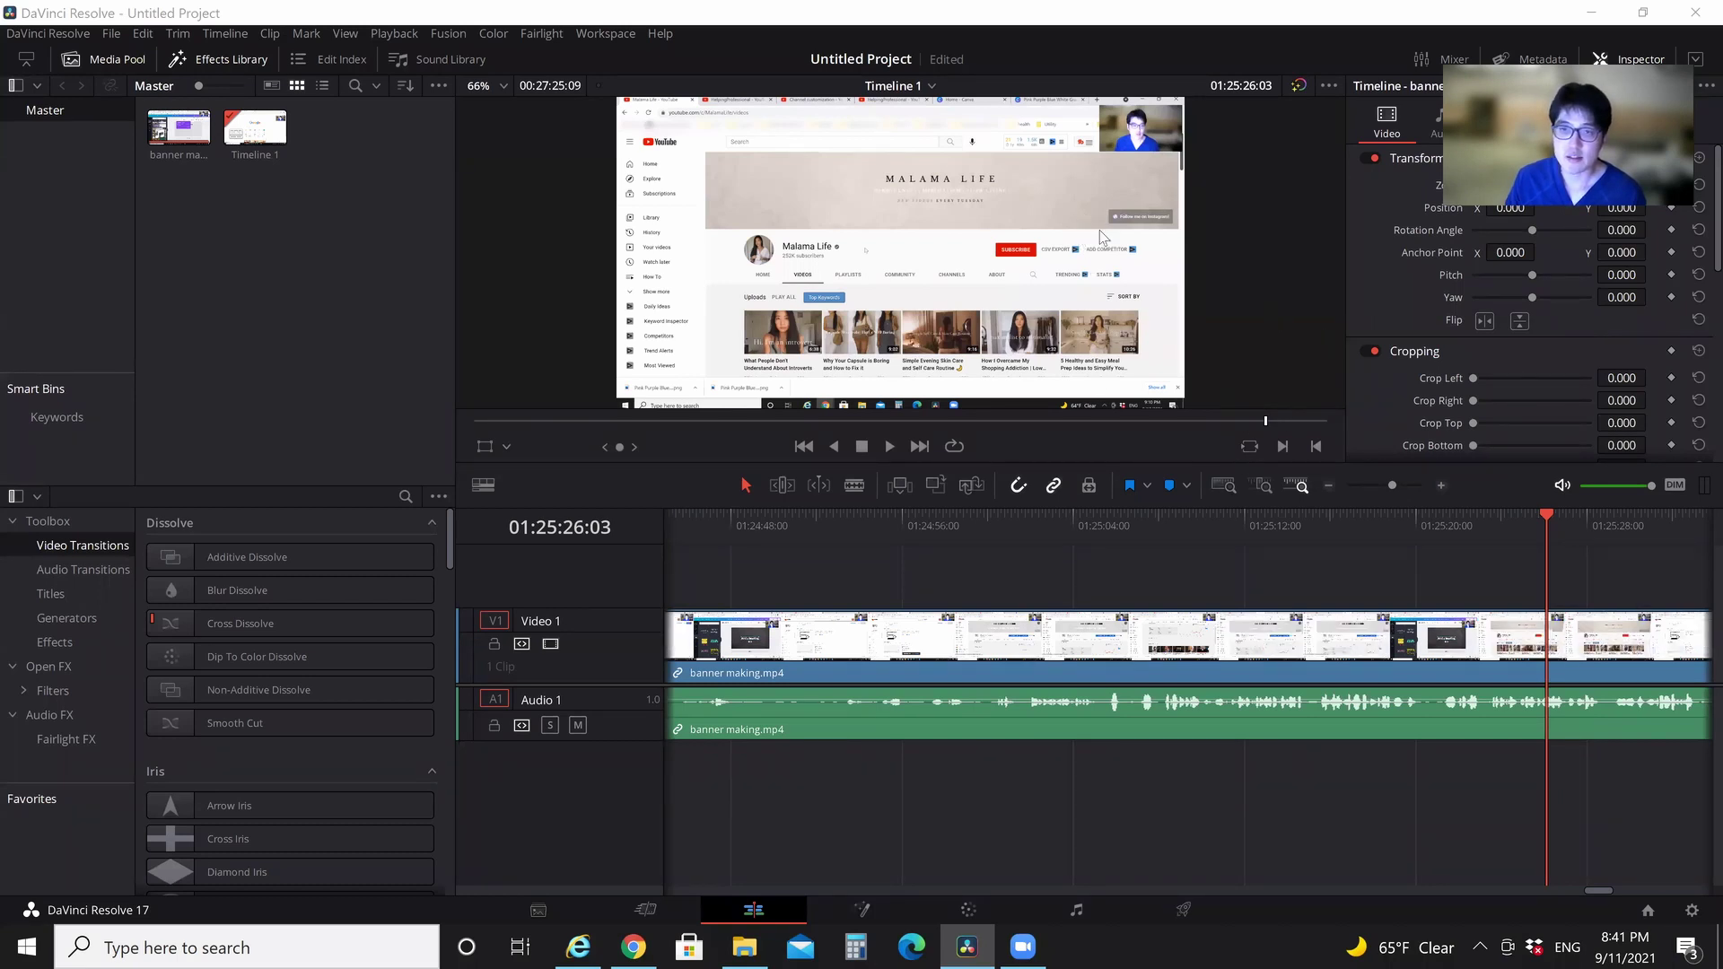
Play the edited footage, then skip ahead to about 01:25:58 and keep playing
{"action": "left_click", "coordinate": [890, 446]}
{"action": "key", "text": "space"}
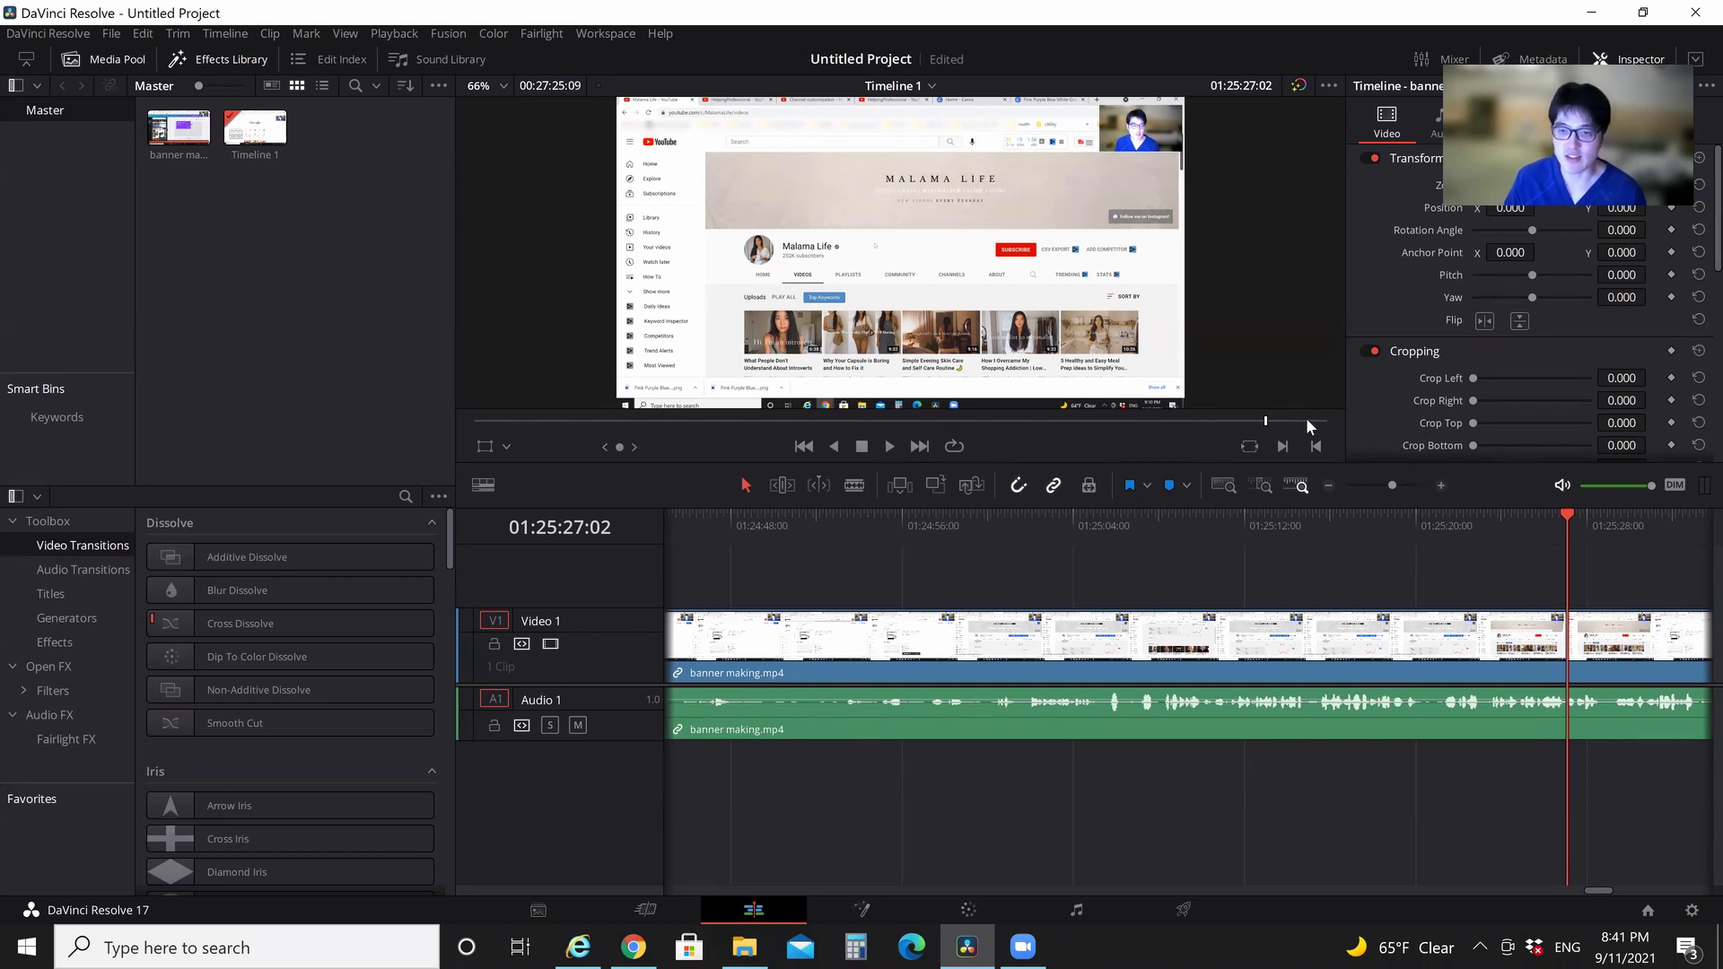
{"action": "left_click", "coordinate": [893, 447]}
{"action": "left_click_drag", "start_coordinate": [1285, 423], "coordinate": [1294, 421]}
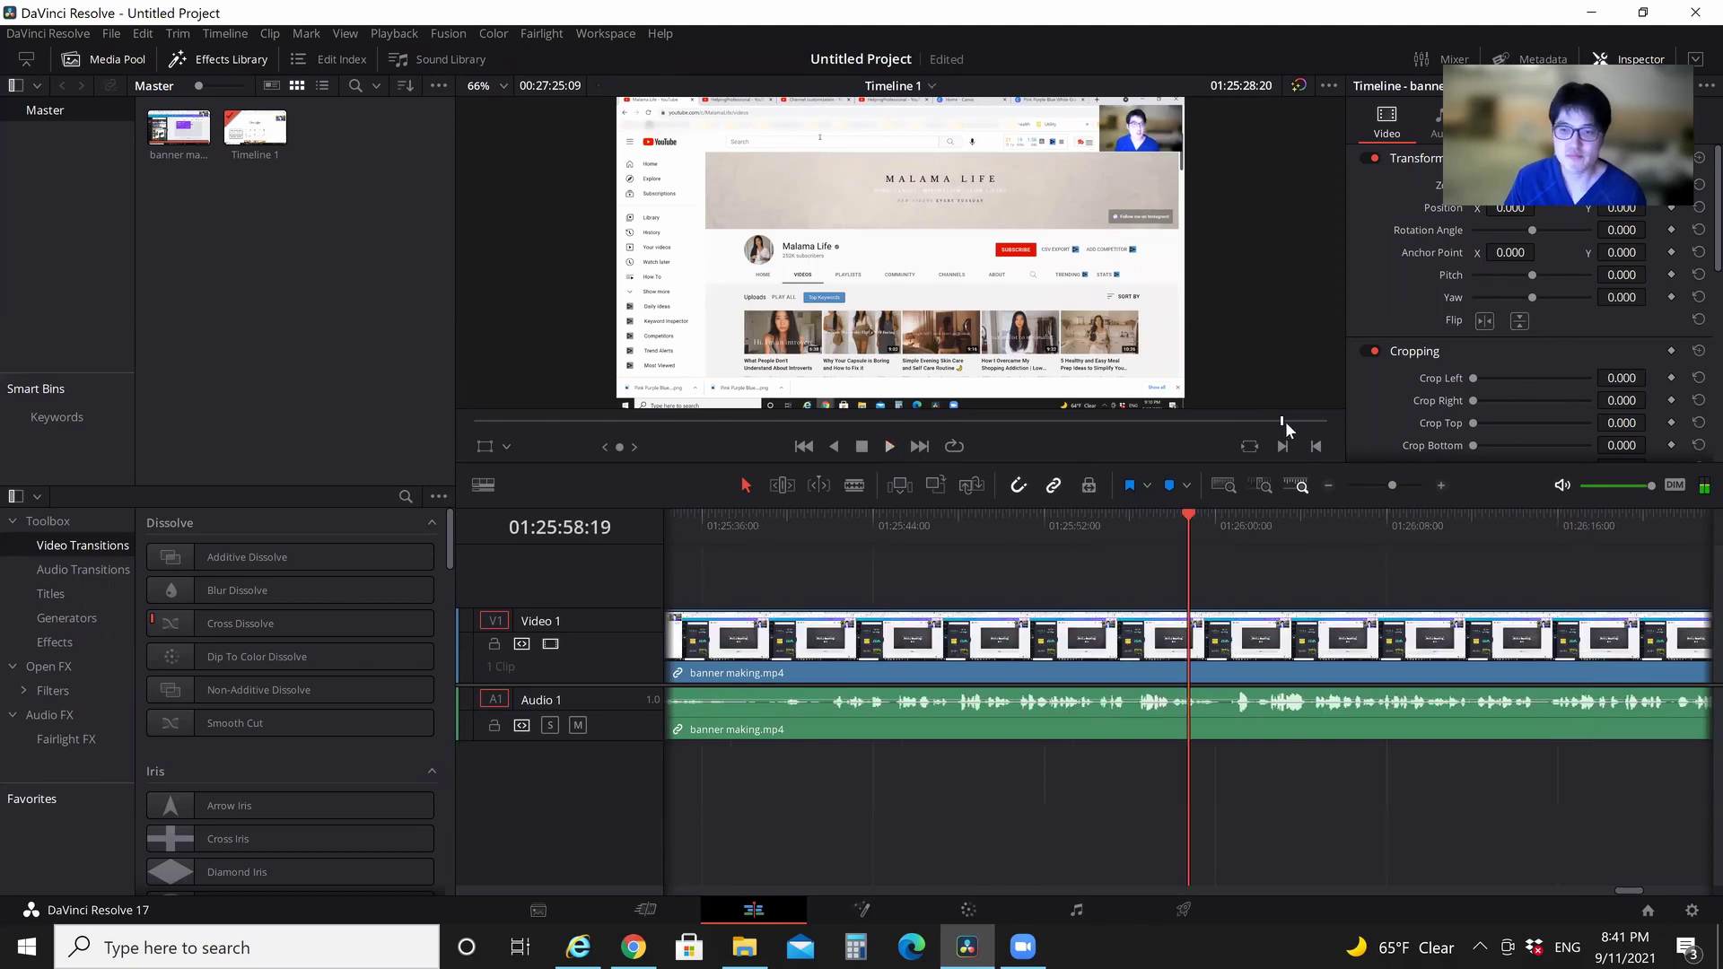
{"action": "left_click", "coordinate": [889, 445]}
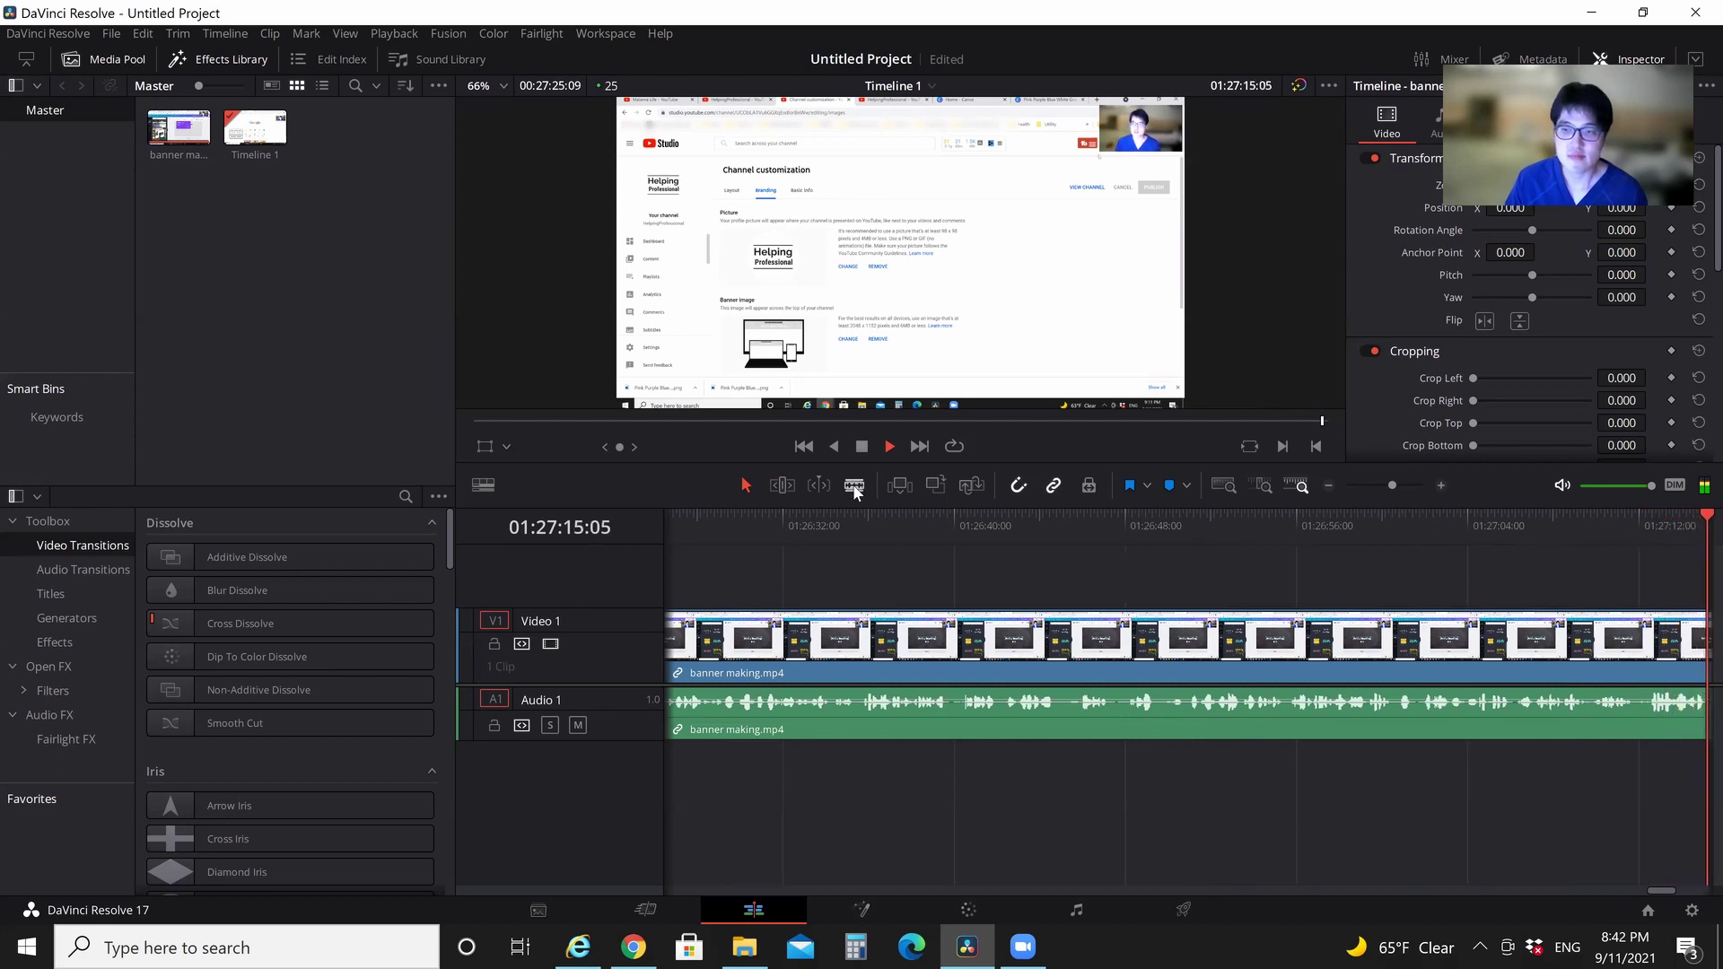
Blade the clip at 01:27:16:18 and delete the footage after it
{"action": "left_click", "coordinate": [854, 487]}
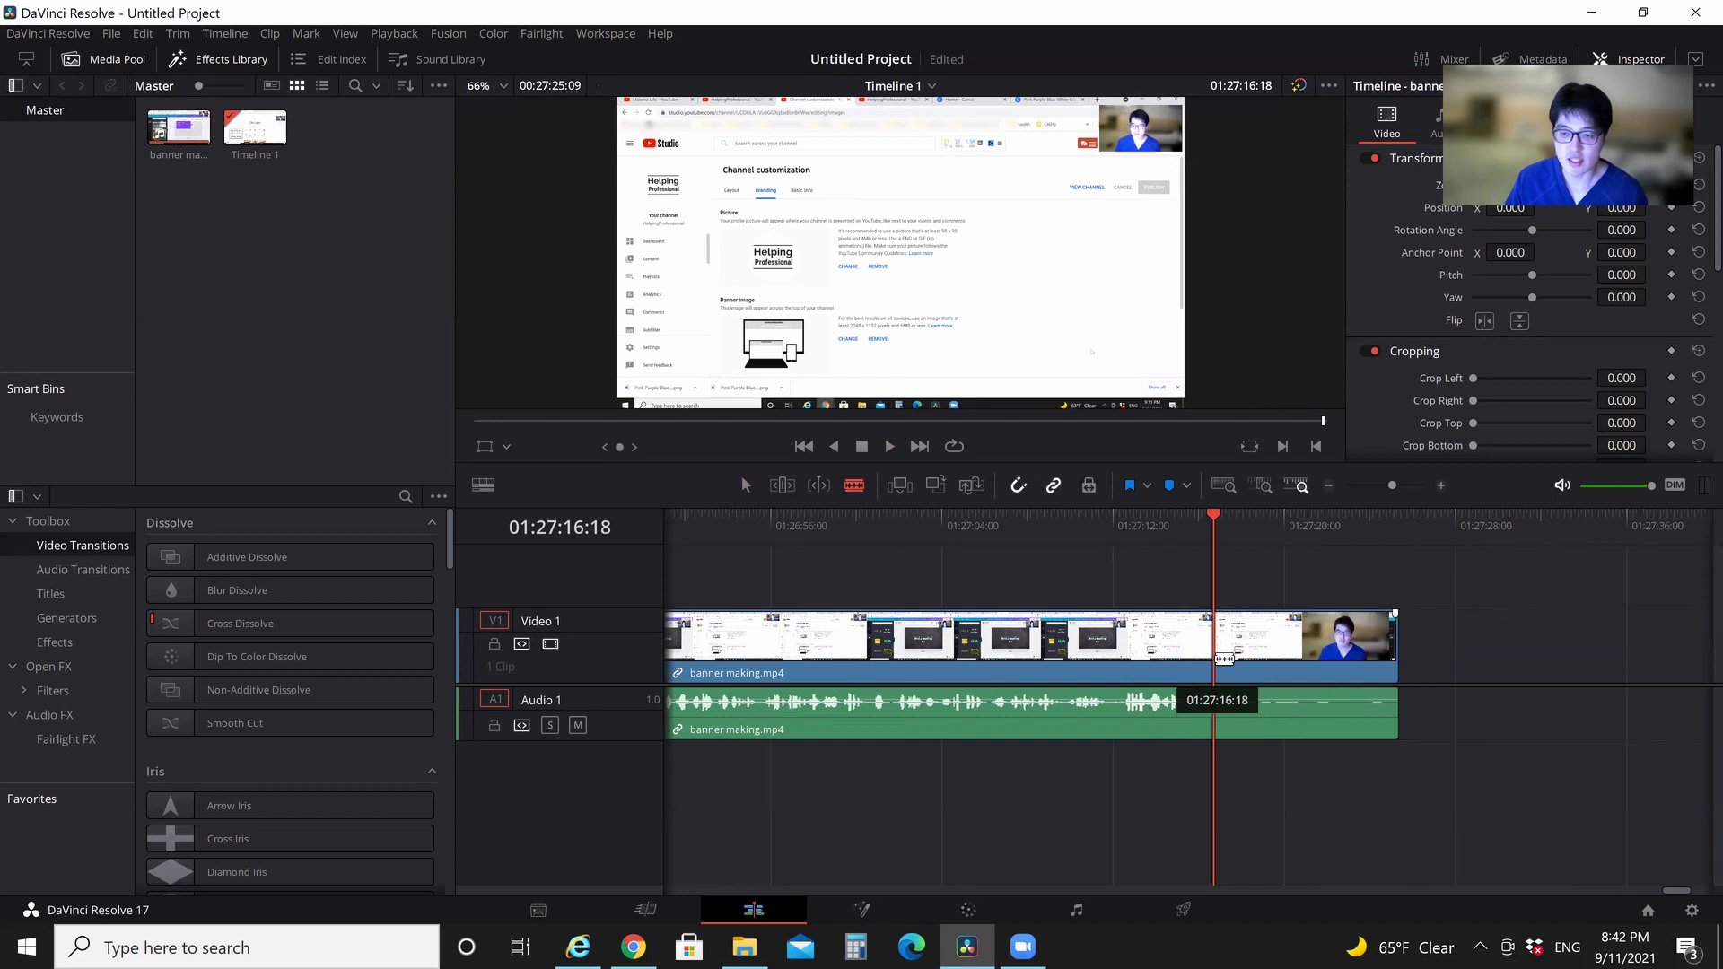
{"action": "left_click", "coordinate": [1215, 661]}
{"action": "key", "text": "a"}
{"action": "key", "text": "Delete"}
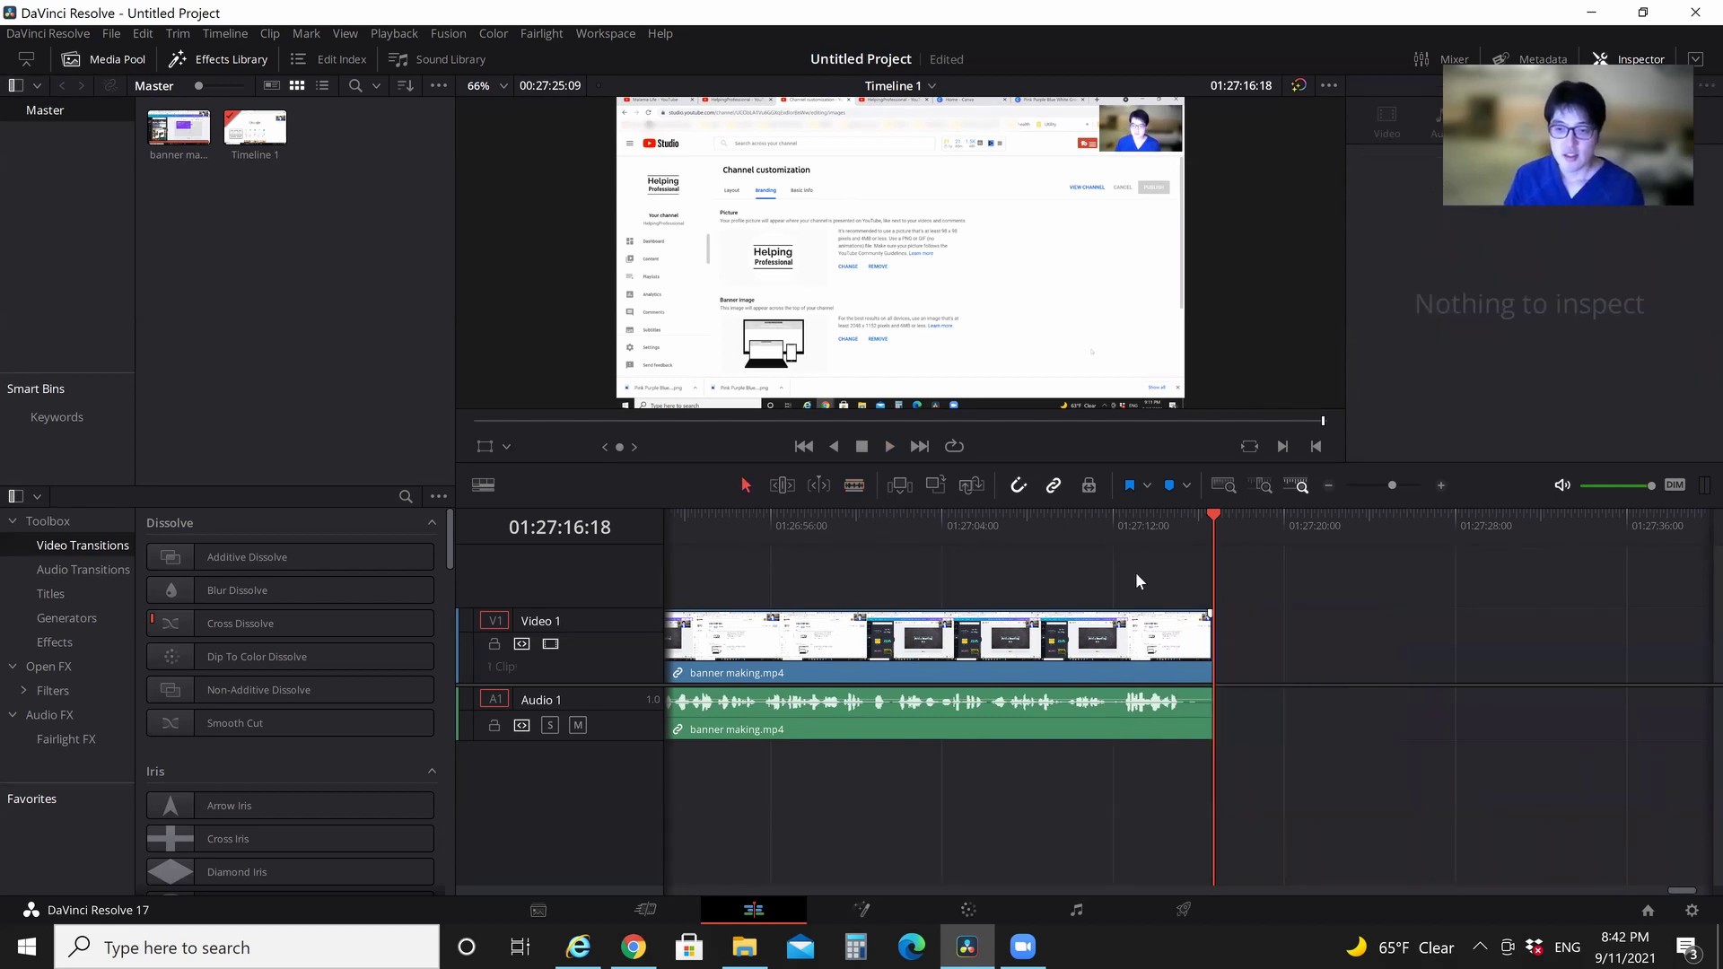
Scrub back to about 01:26:58 and review the new ending
{"action": "left_click", "coordinate": [818, 537]}
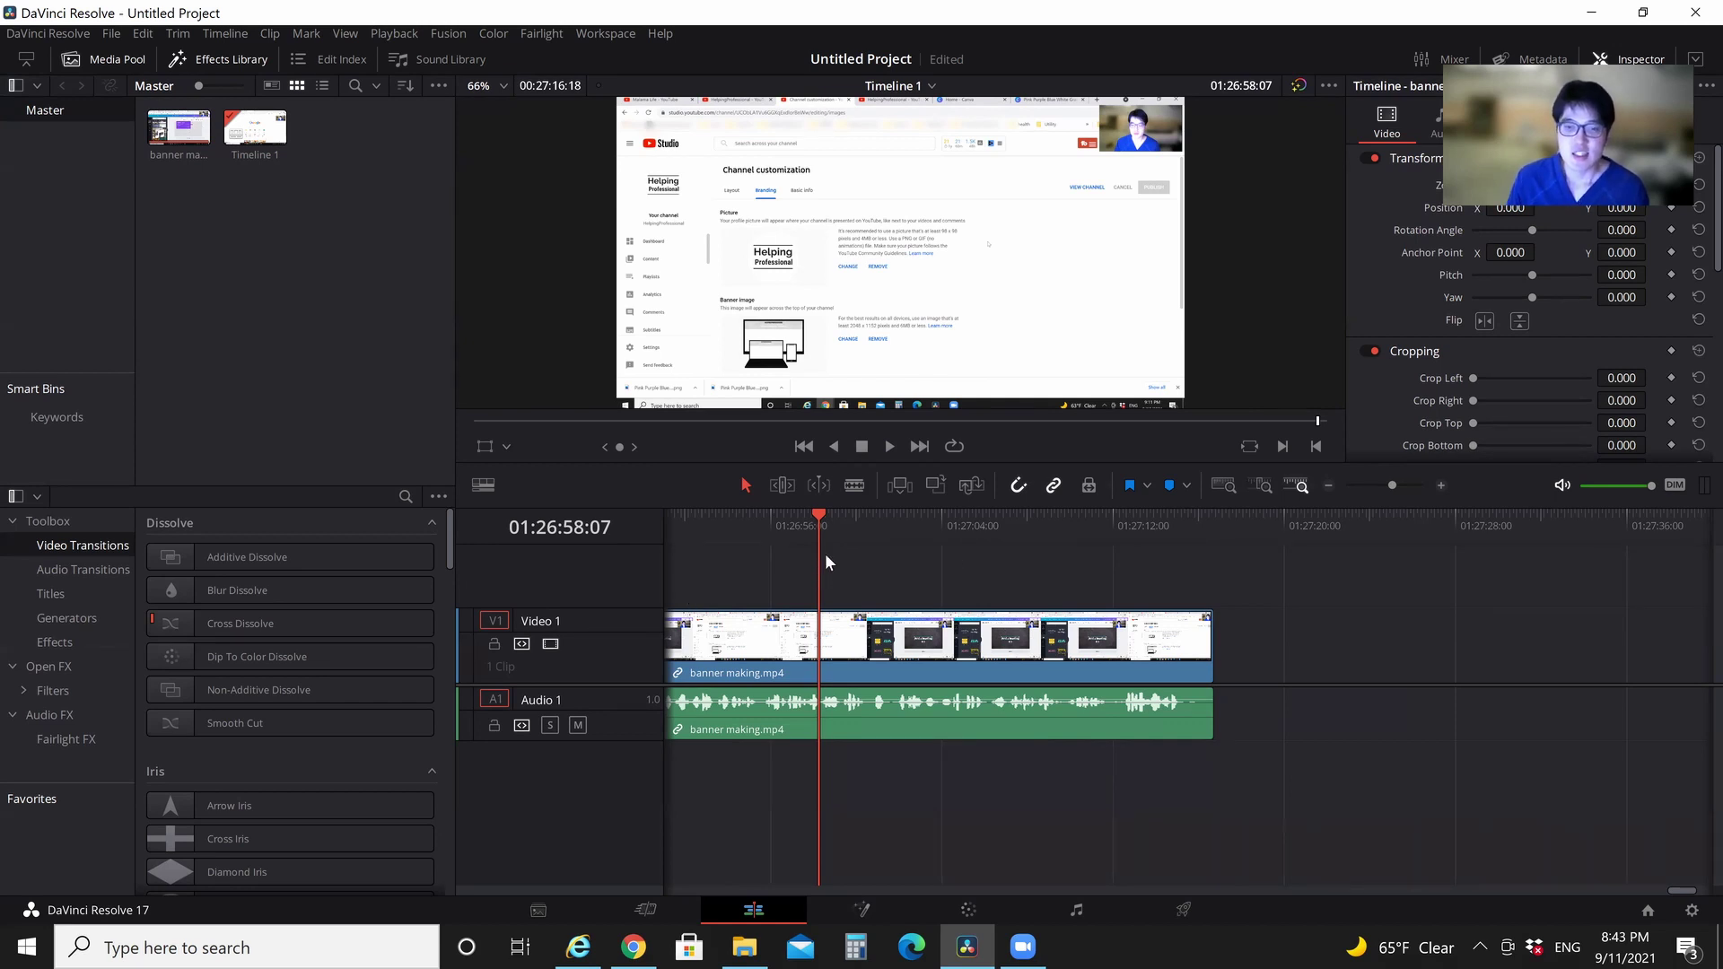
{"action": "left_click_drag", "start_coordinate": [816, 553], "coordinate": [863, 556]}
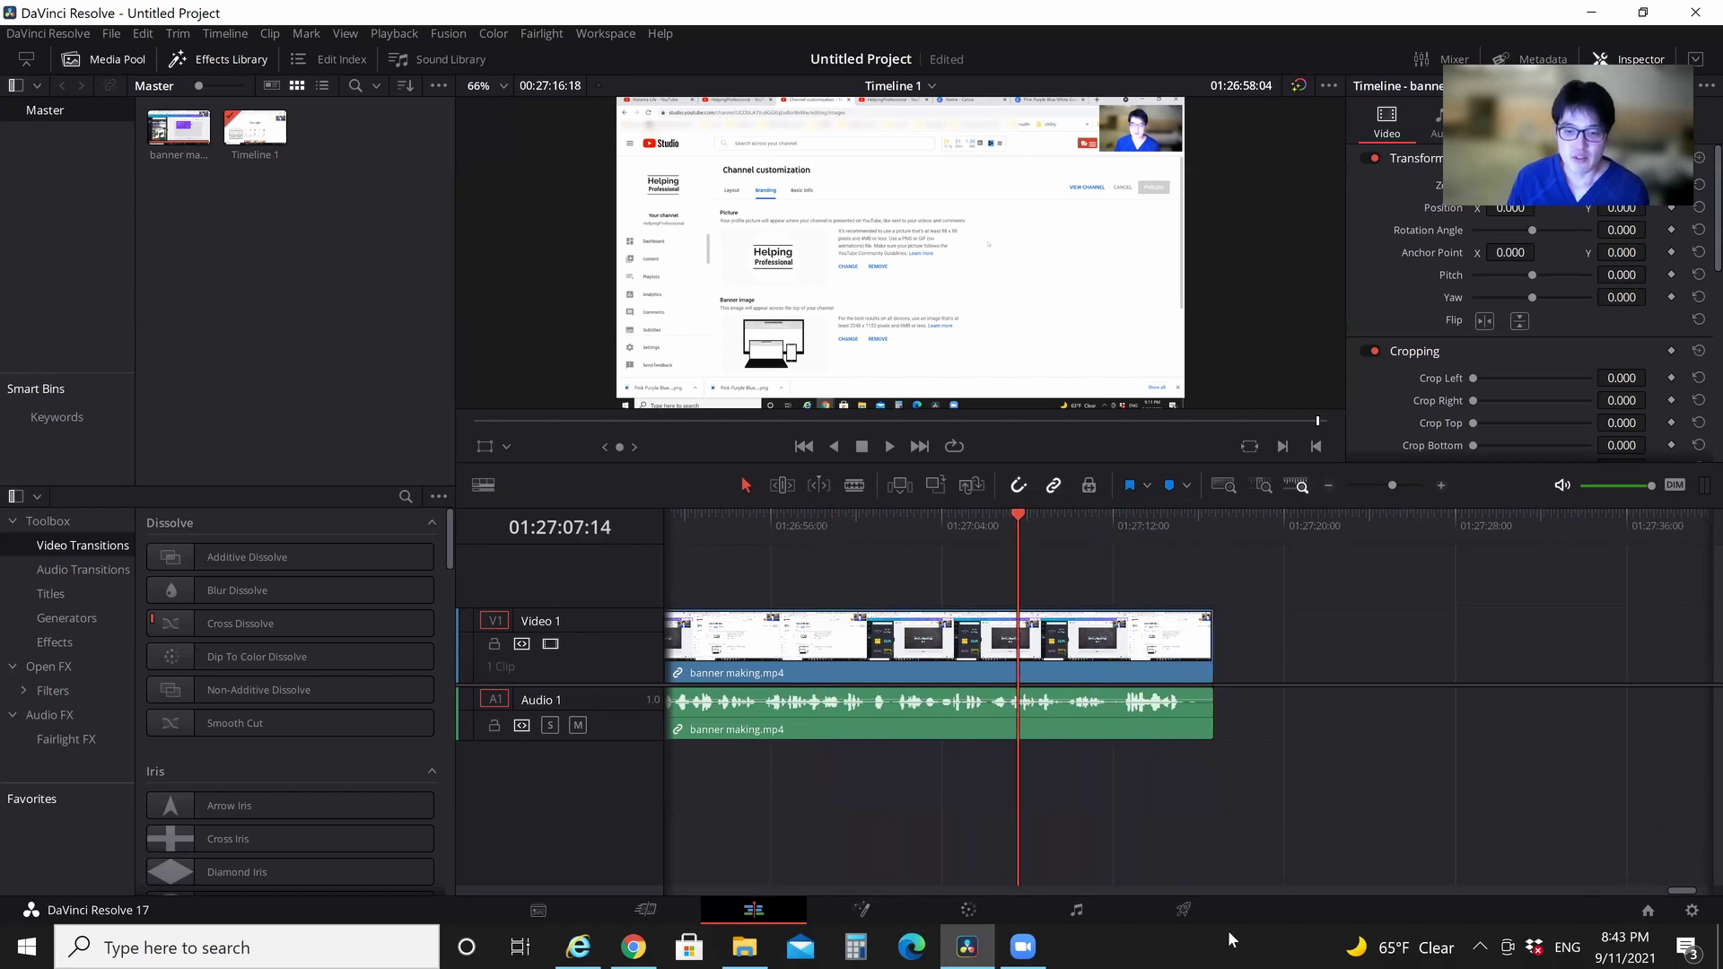
{"action": "left_click", "coordinate": [1190, 904]}
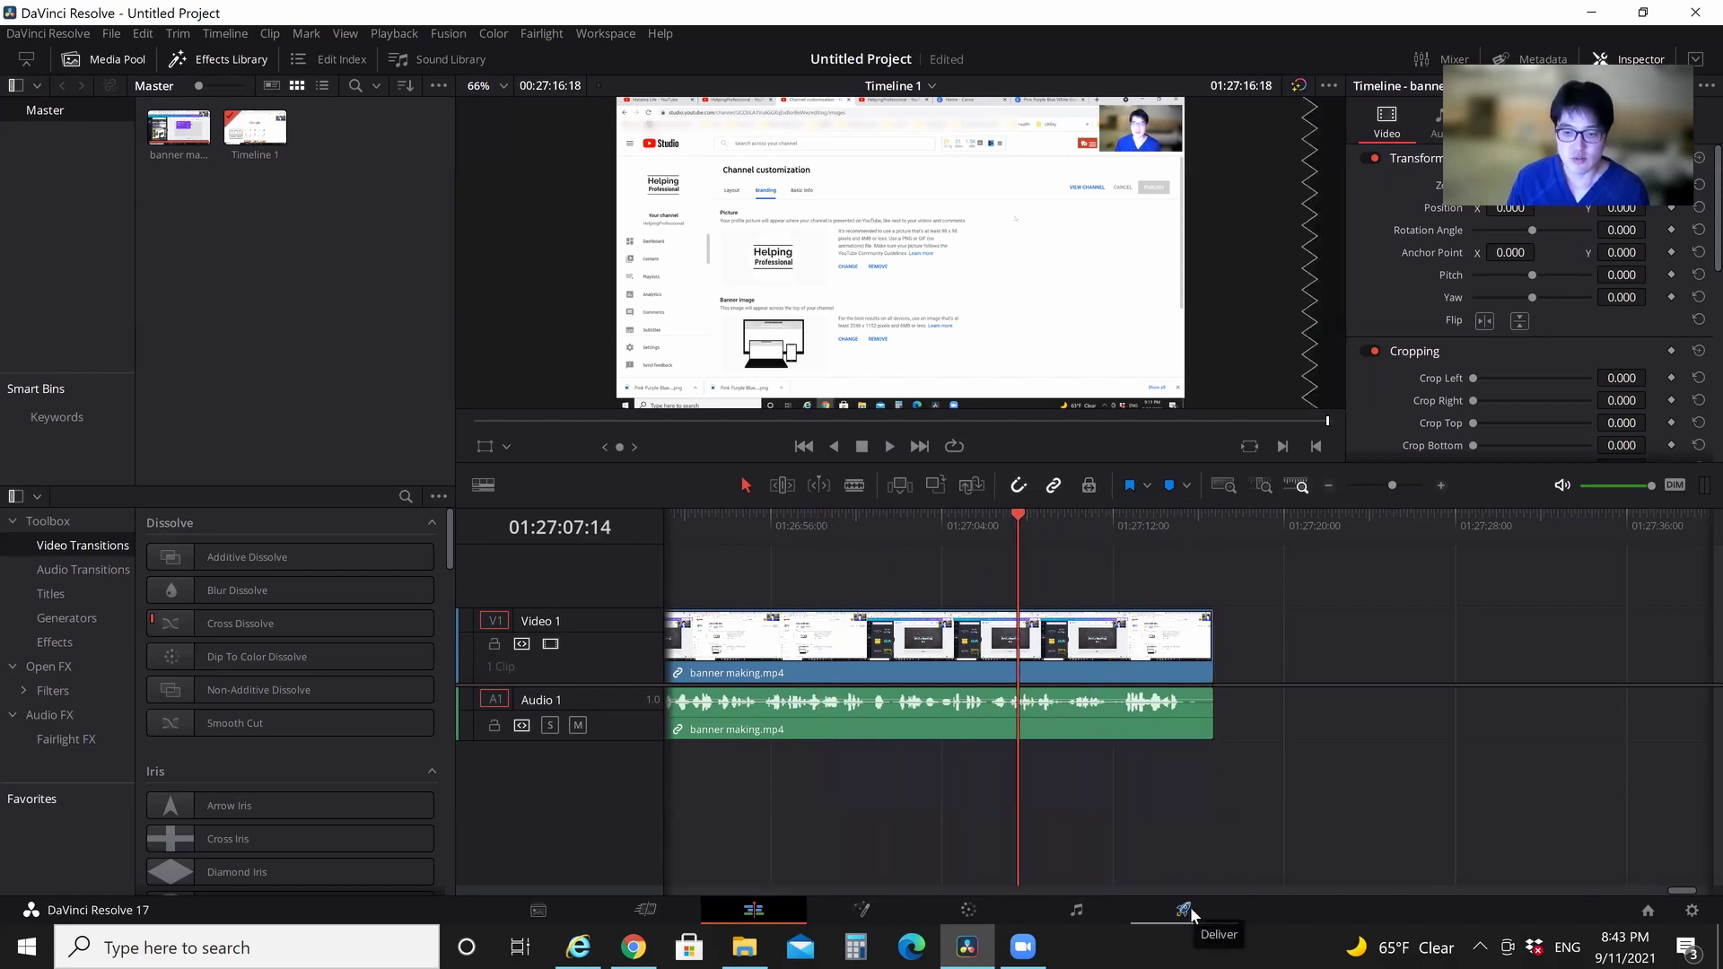
Queue a Deliver job named 'Helpingprofessional banner creation' saved to the Desktop
{"action": "left_click", "coordinate": [1191, 906]}
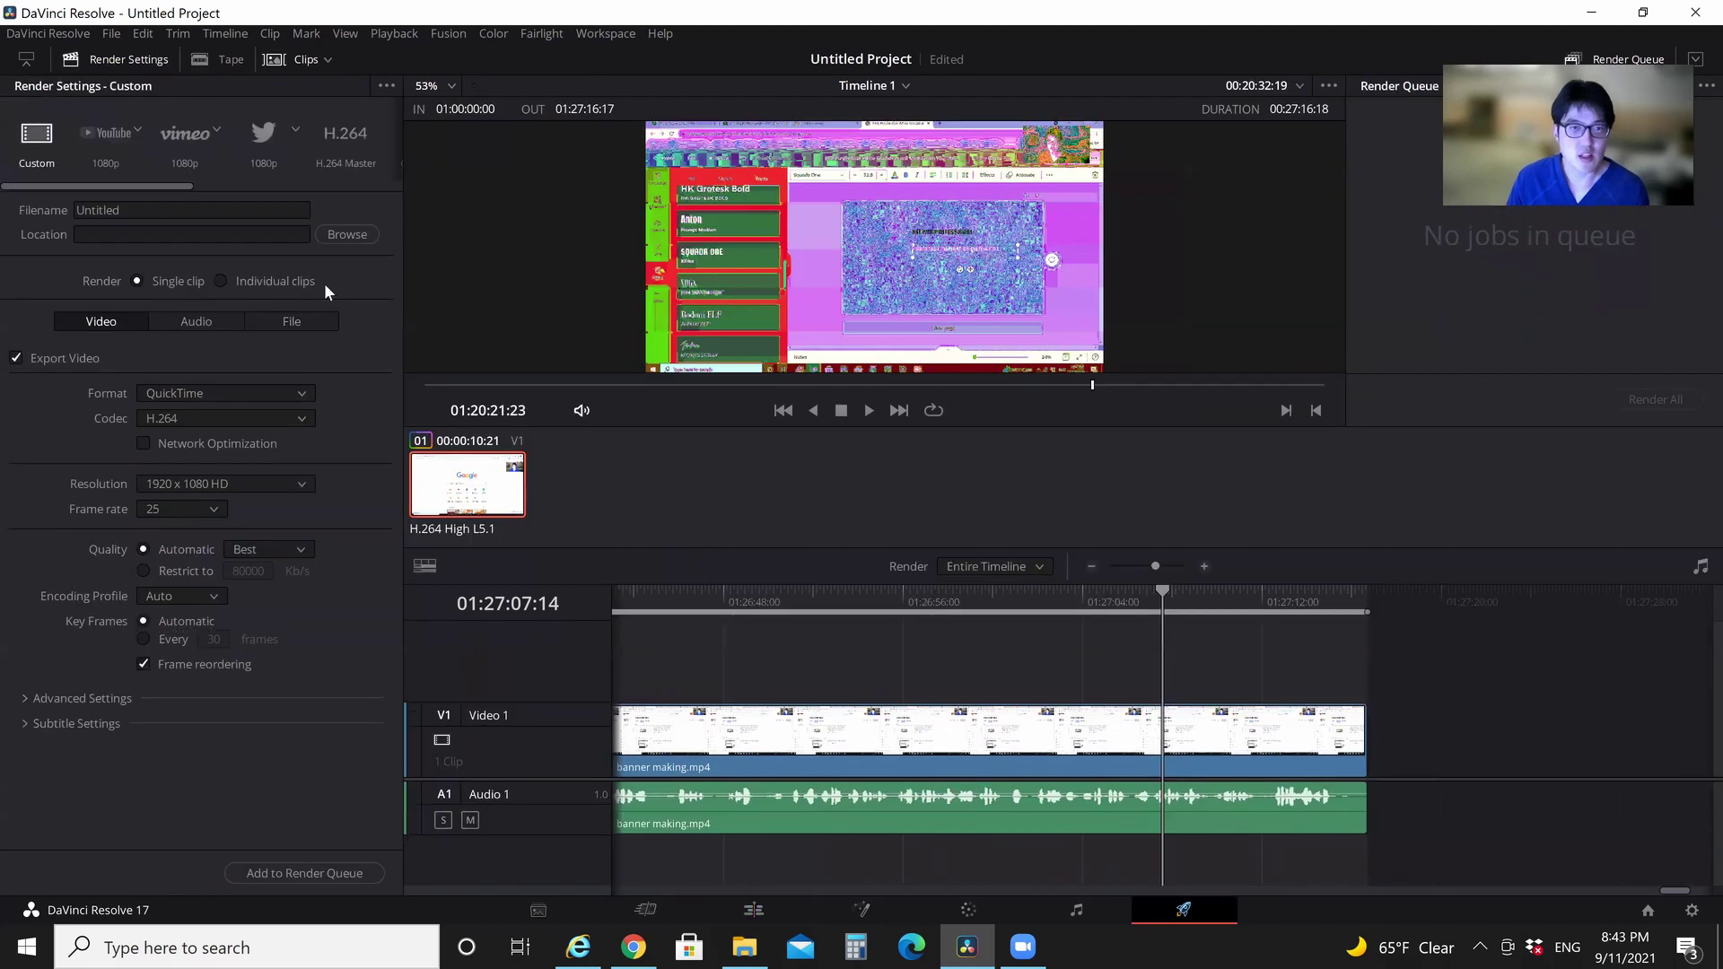
{"action": "left_click", "coordinate": [189, 210]}
{"action": "double_click", "coordinate": [97, 210]}
{"action": "key", "text": "BackSpace"}
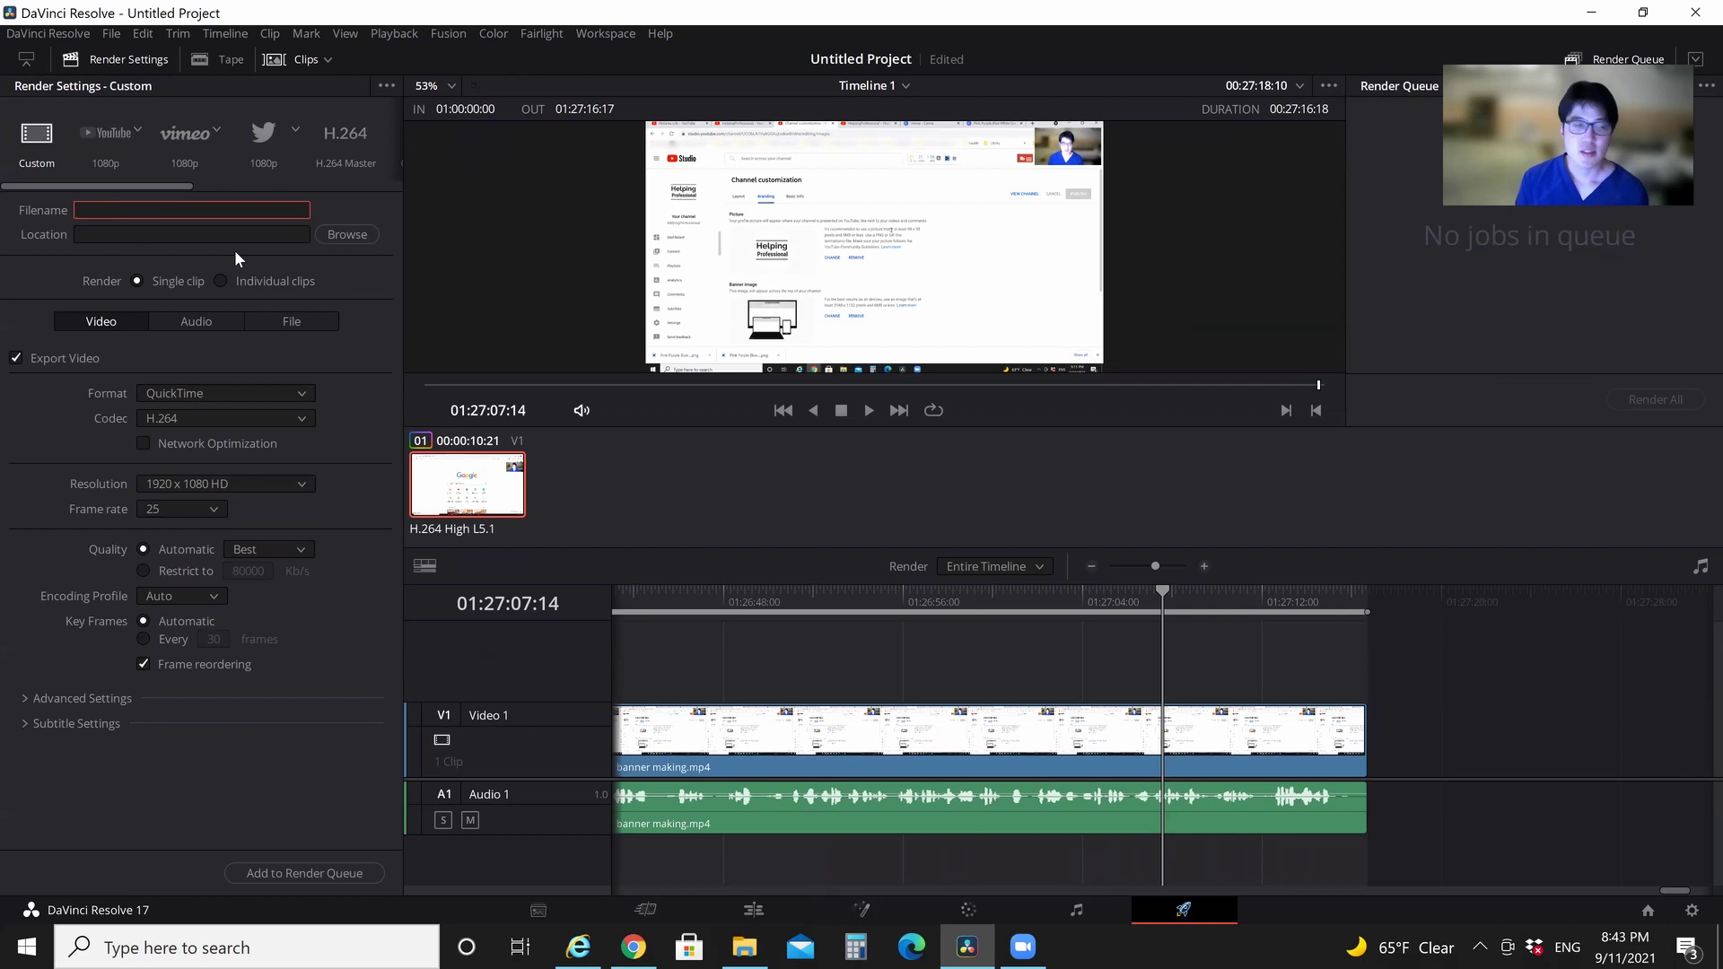
{"action": "type", "text": "Helpingprofessional b"}
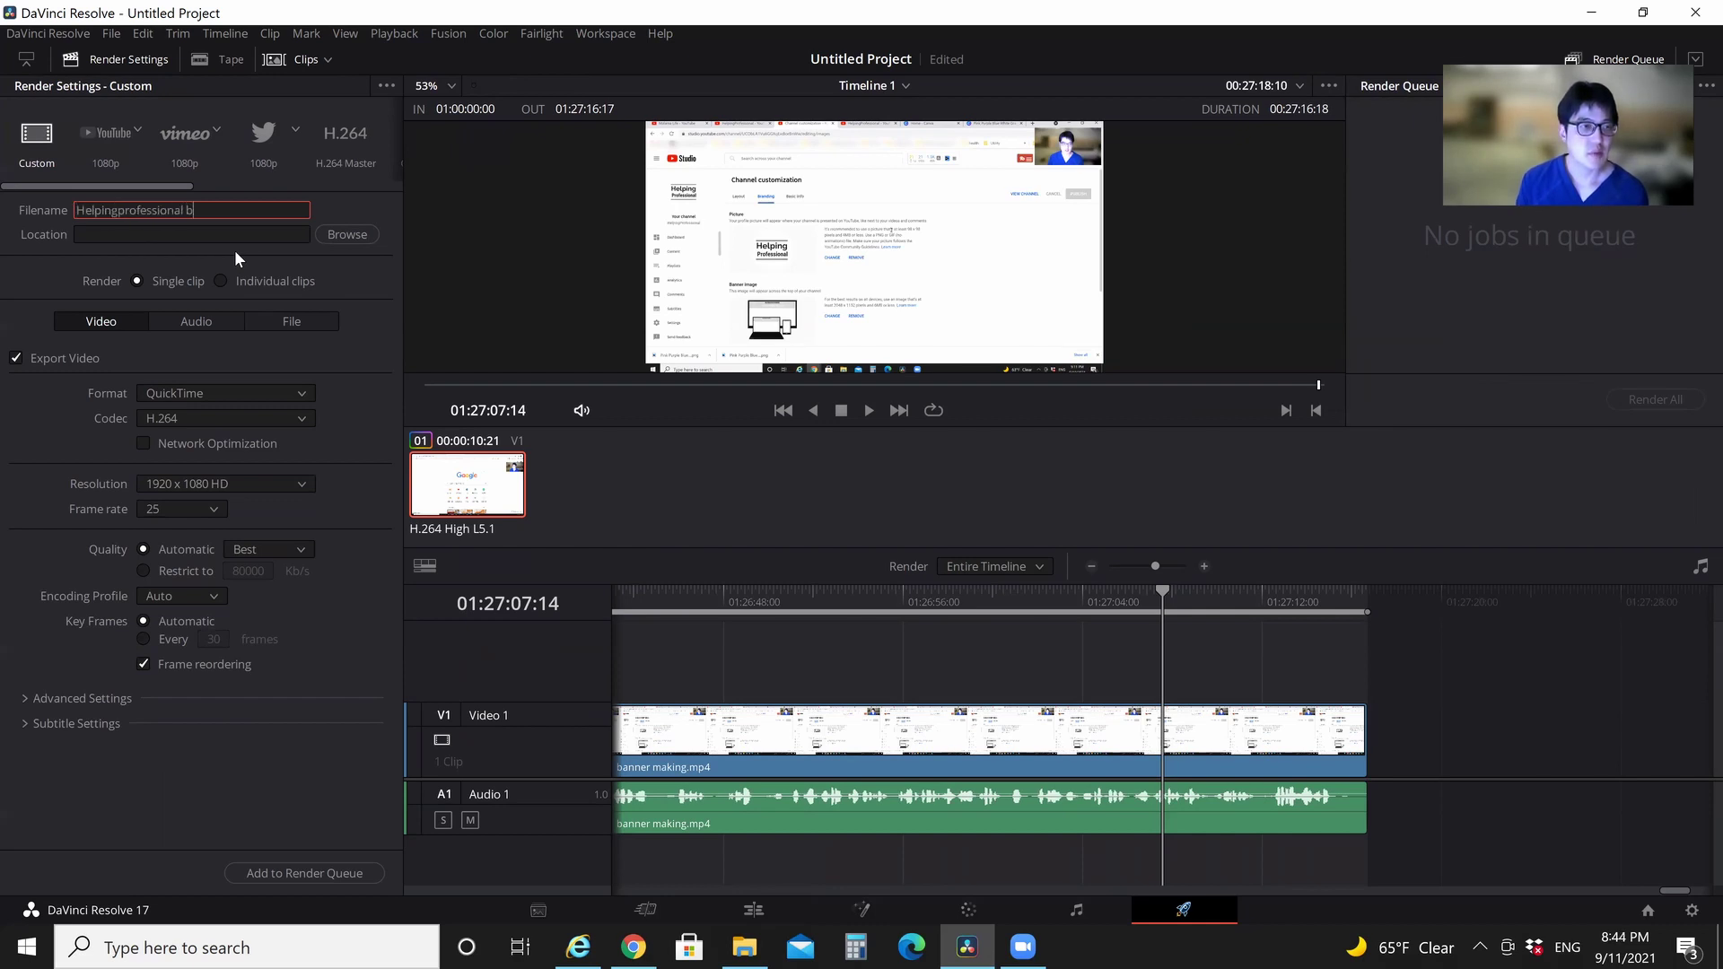
{"action": "type", "text": "ann"}
{"action": "type", "text": "er creation"}
{"action": "left_click", "coordinate": [345, 236]}
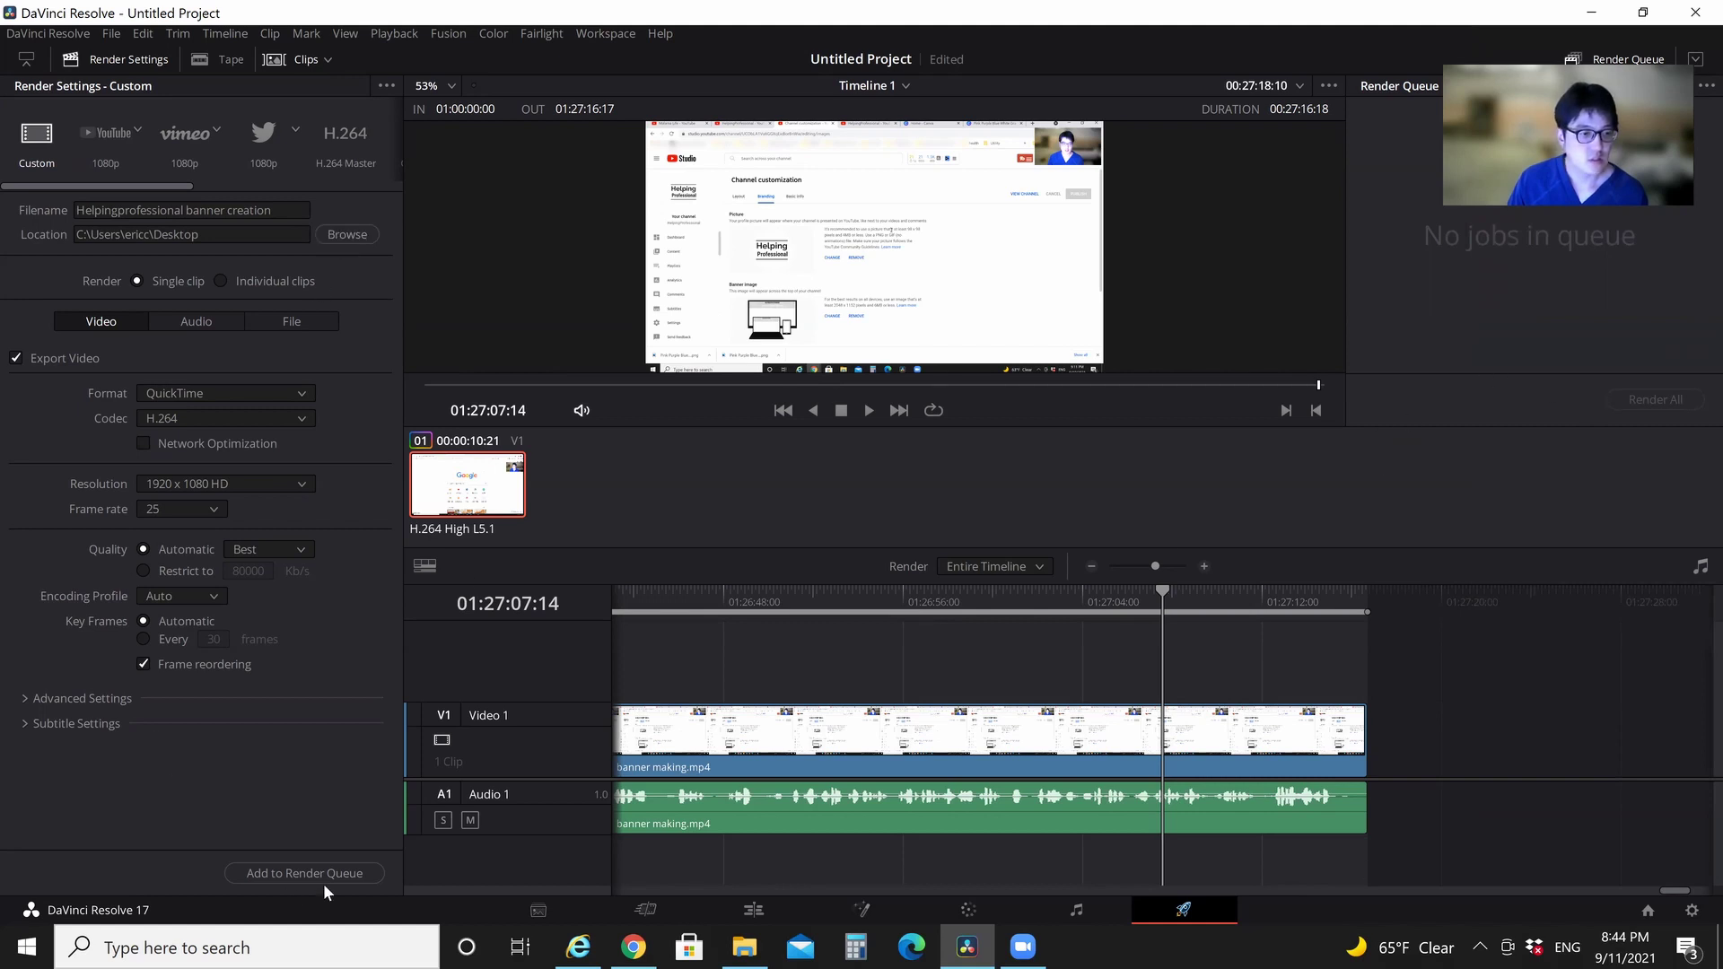
{"action": "left_click", "coordinate": [277, 873]}
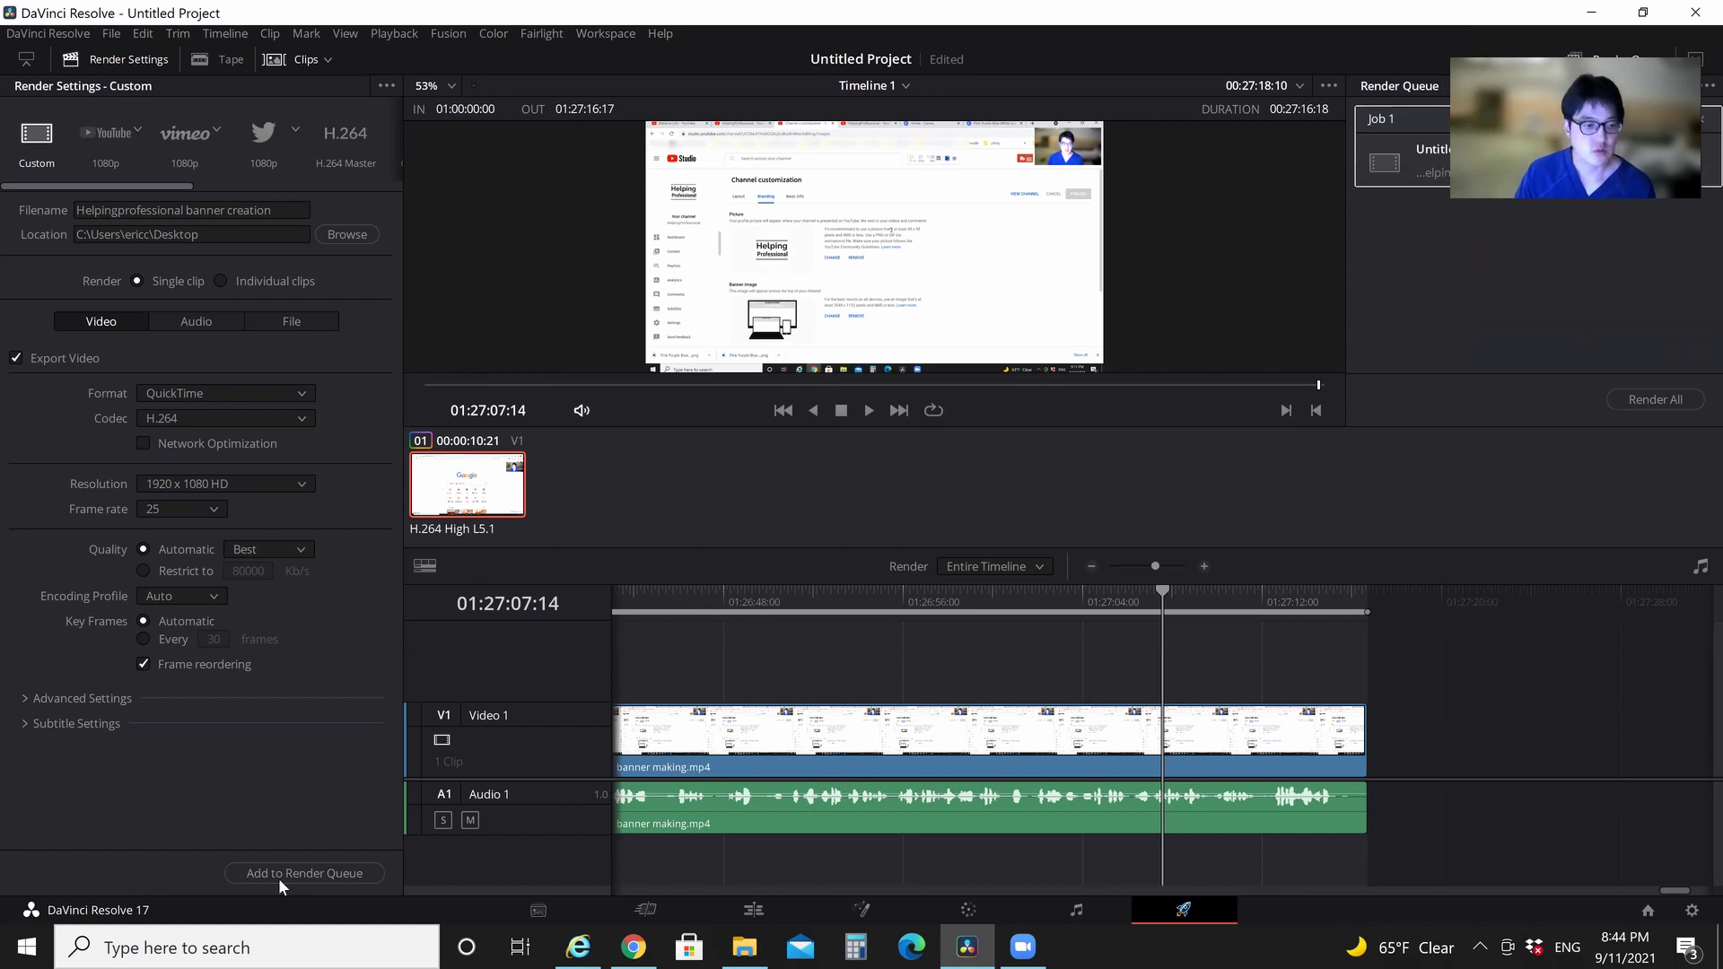
Render the queued job to Helpingprofessional banner creation.mov
{"action": "left_click", "coordinate": [1633, 404]}
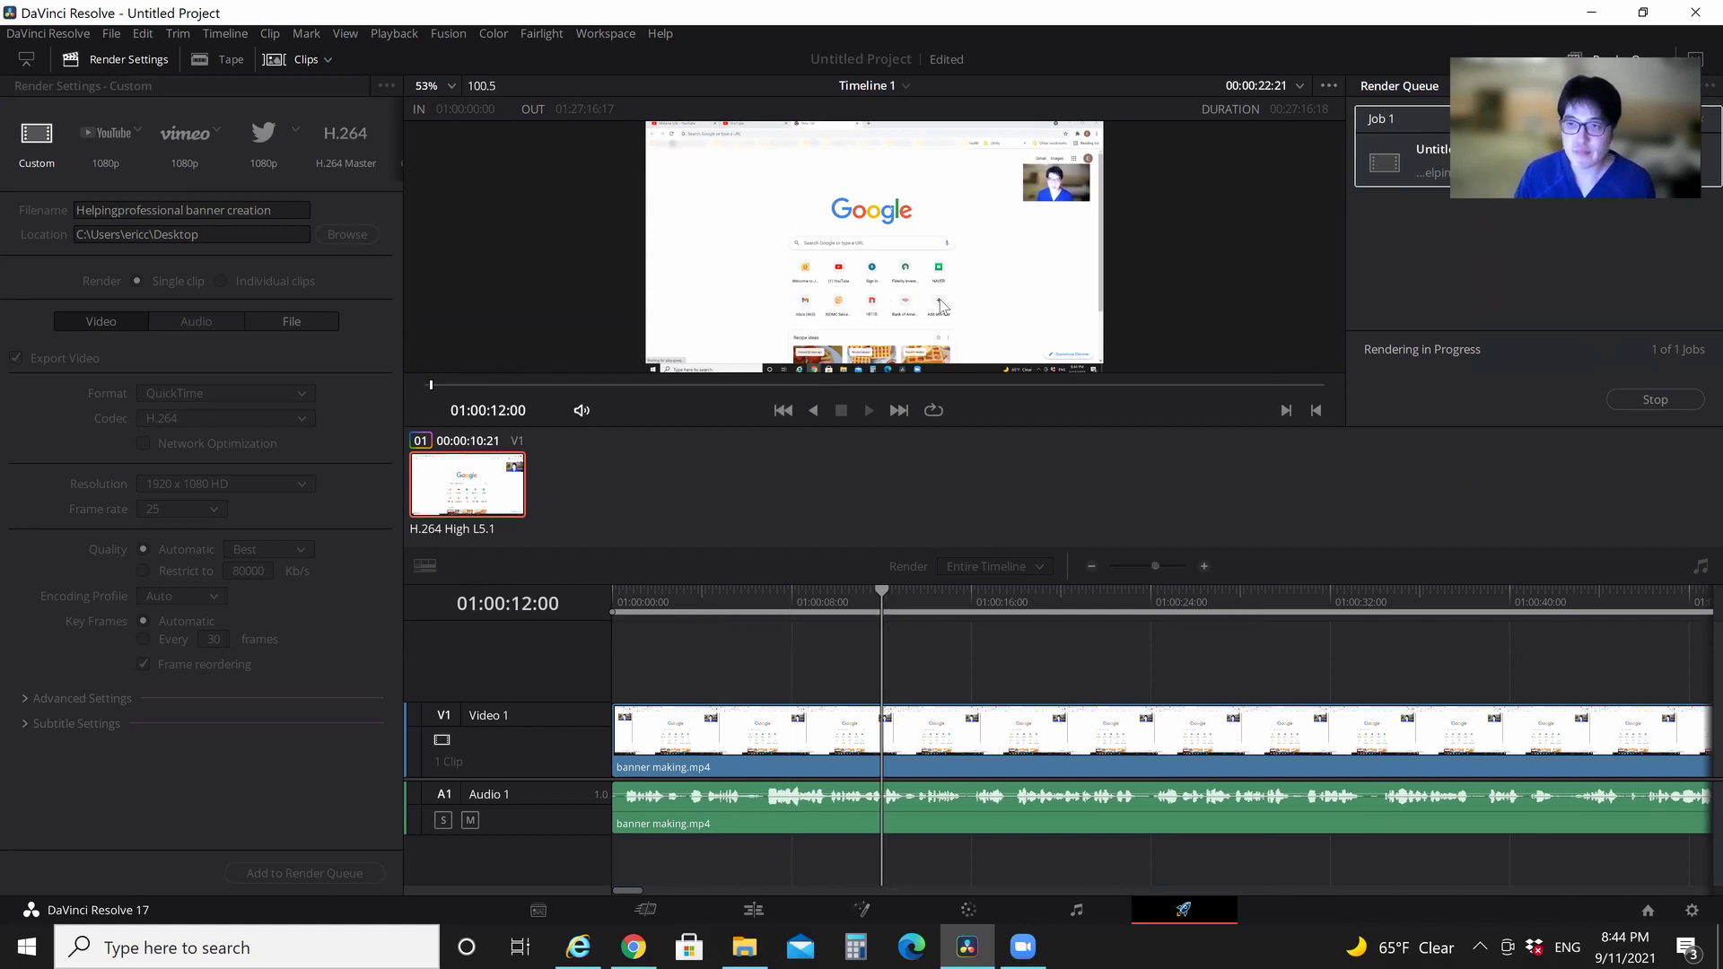
{"action": "left_click_drag", "start_coordinate": [1560, 299], "coordinate": [1461, 299]}
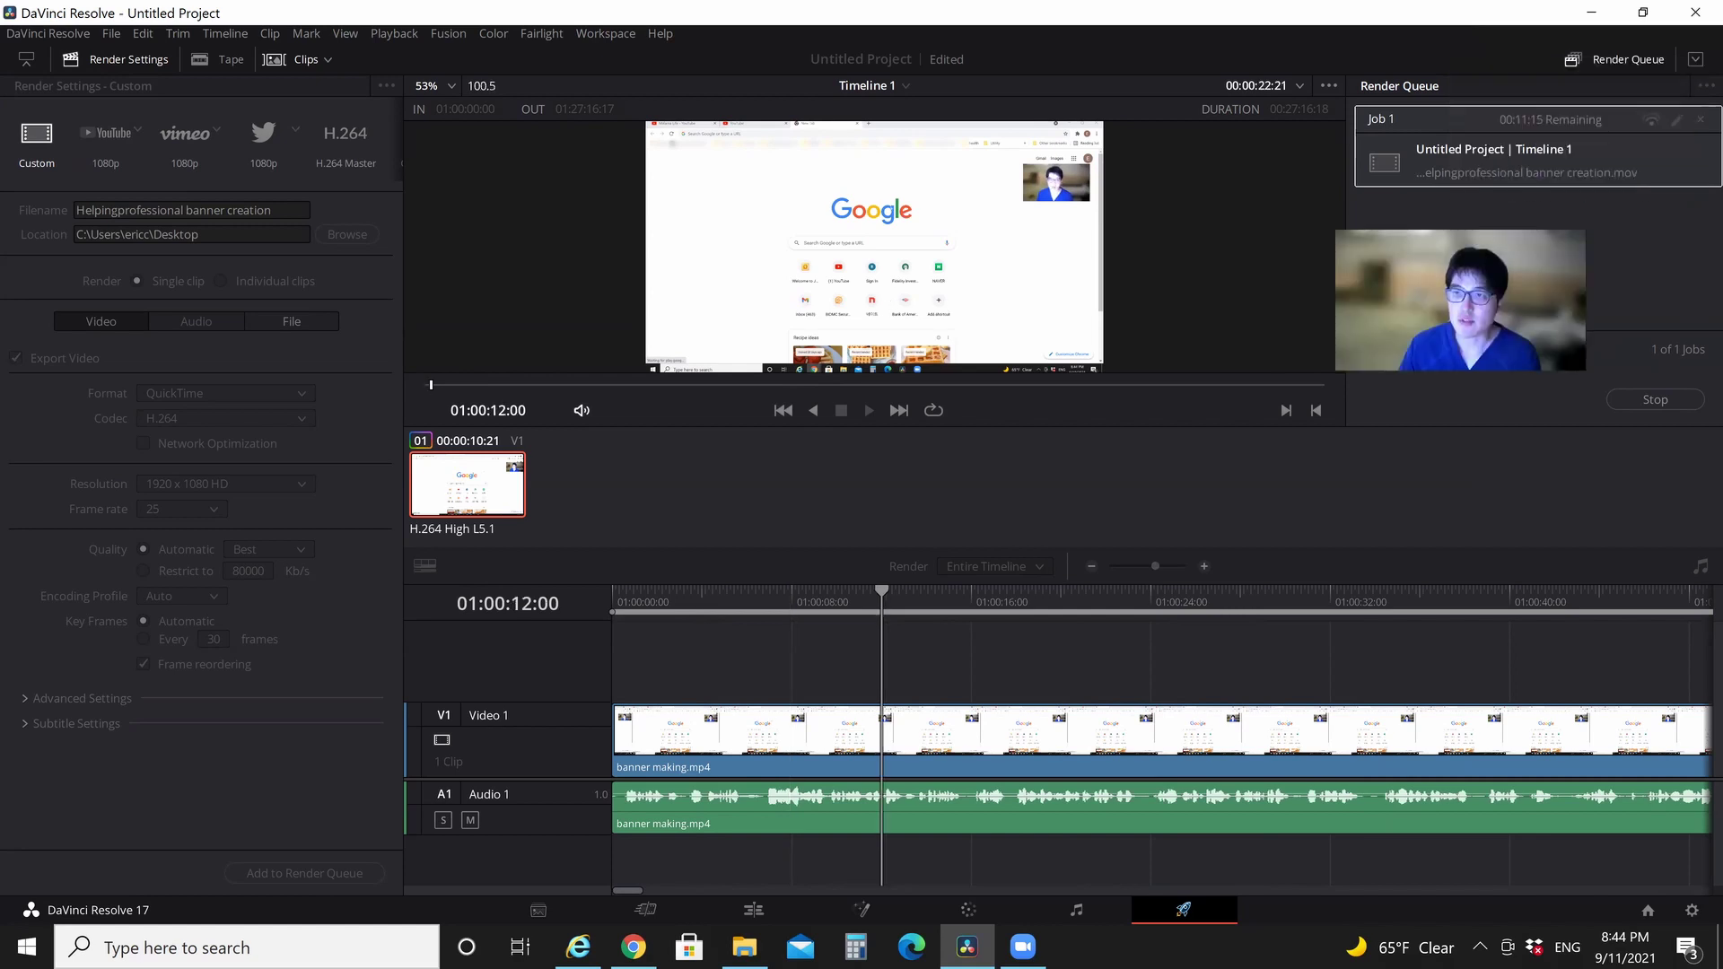